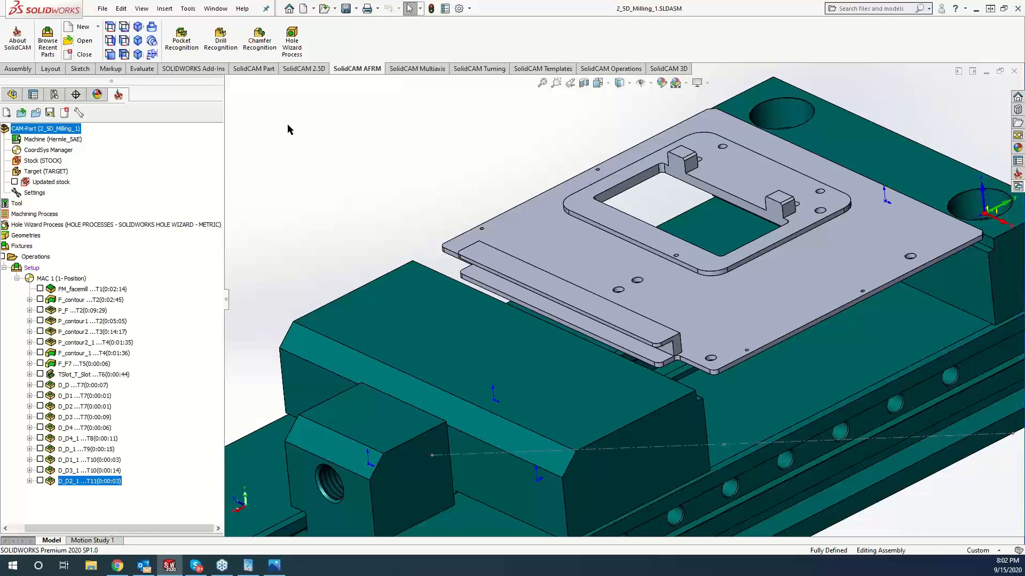
Start a Chamfer Recognition operation on MAC 1 (1- Position) and begin defining its new face geometry.
scroll(694, 256, "down", 5)
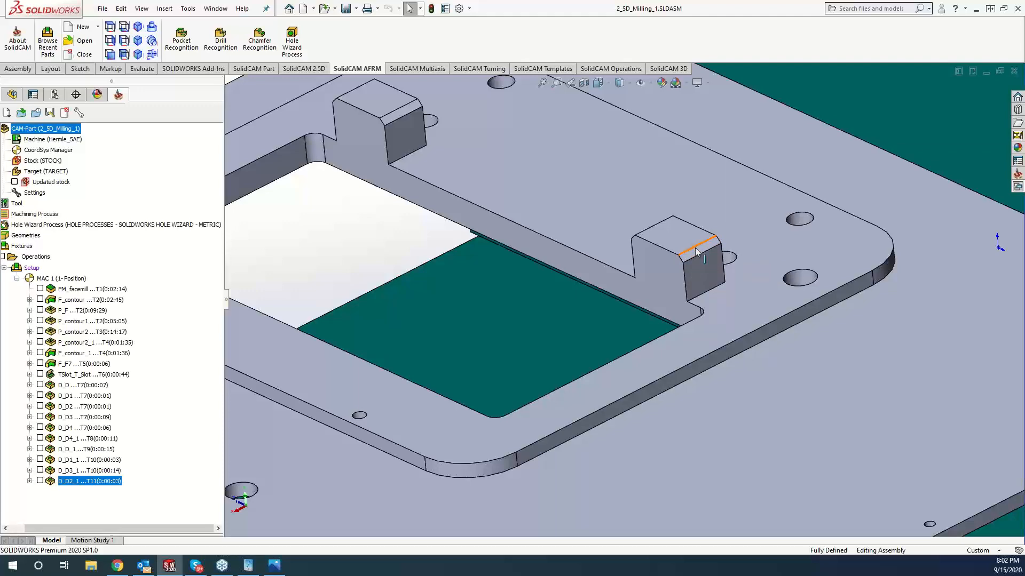
scroll(695, 249, "up", 5)
scroll(587, 300, "up", 1)
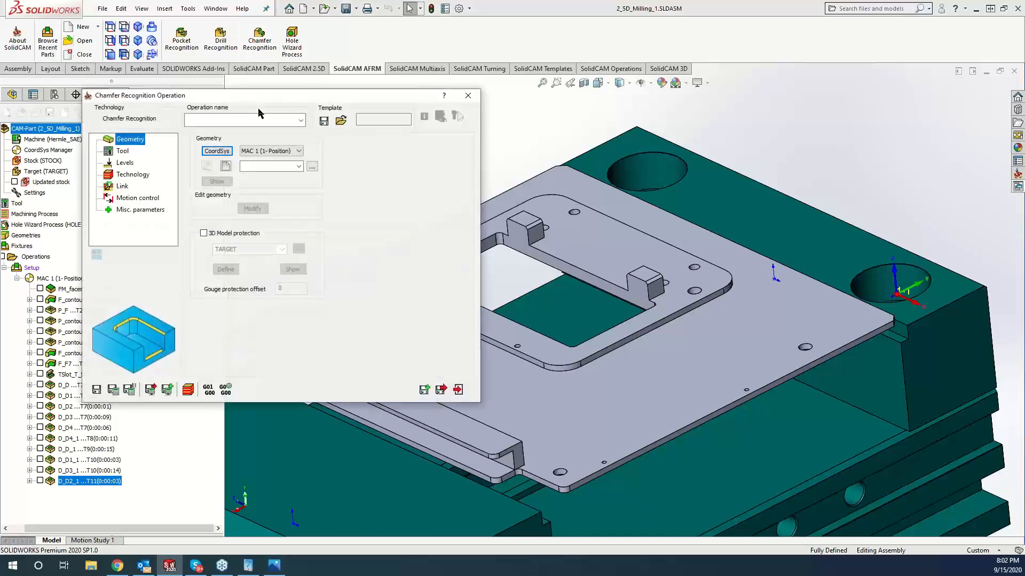
left_click_drag(267, 99, 304, 98)
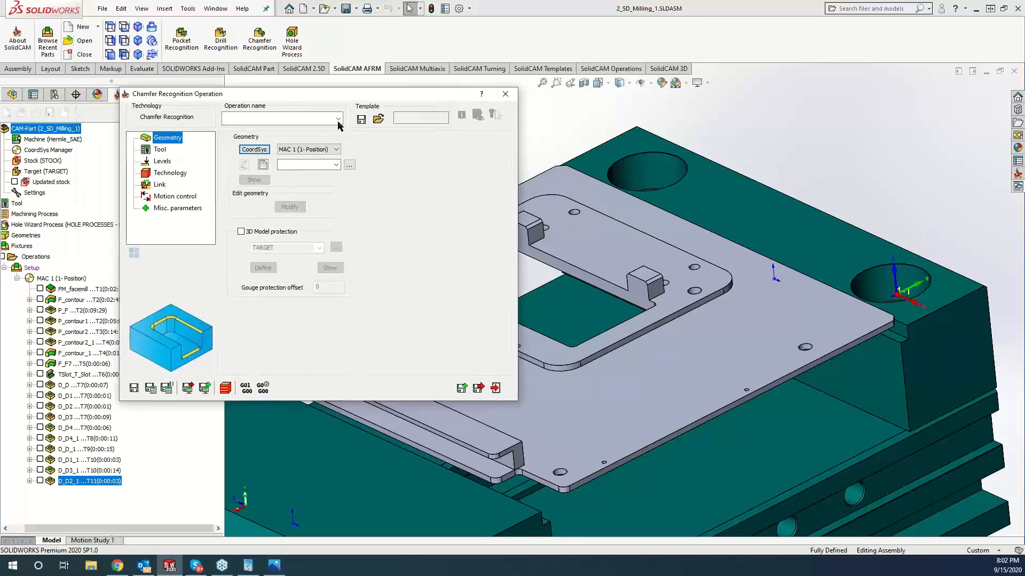
left_click(261, 170)
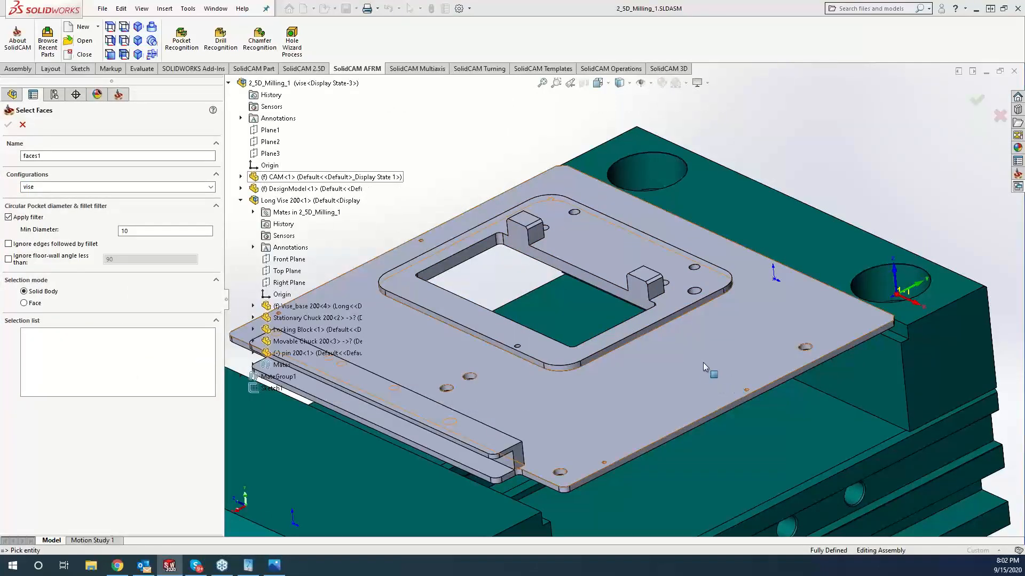
Try selecting the whole plate as a solid body, inspect the detected edges around the two small blocks, and clear the selection.
left_click(667, 365)
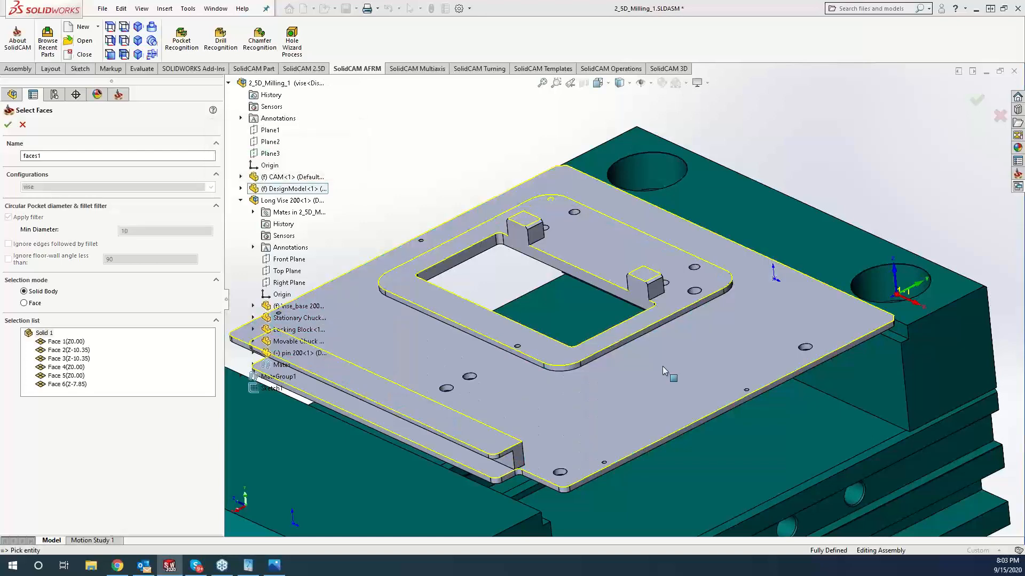
scroll(635, 366, "up", 3)
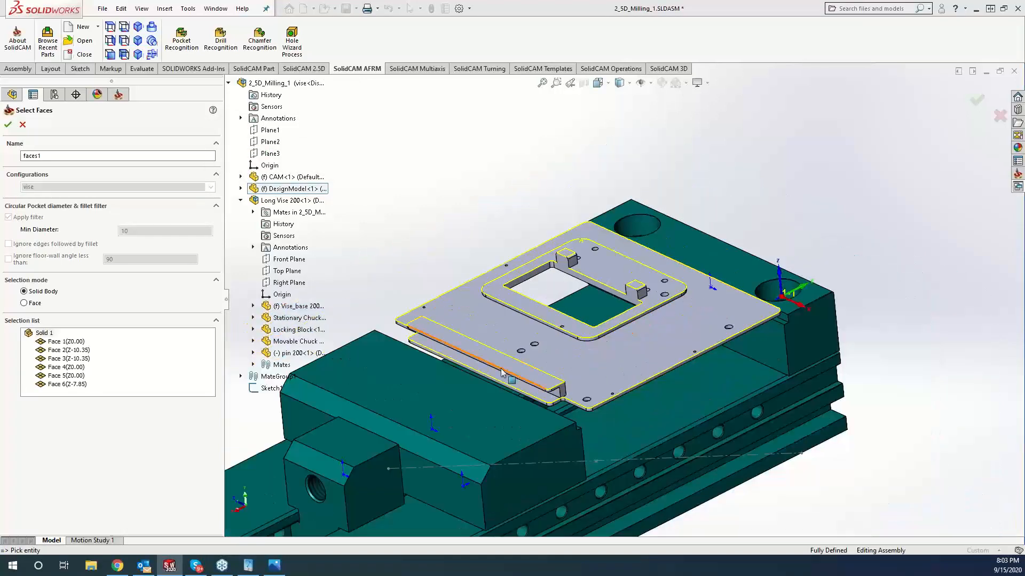
scroll(502, 372, "down", 3)
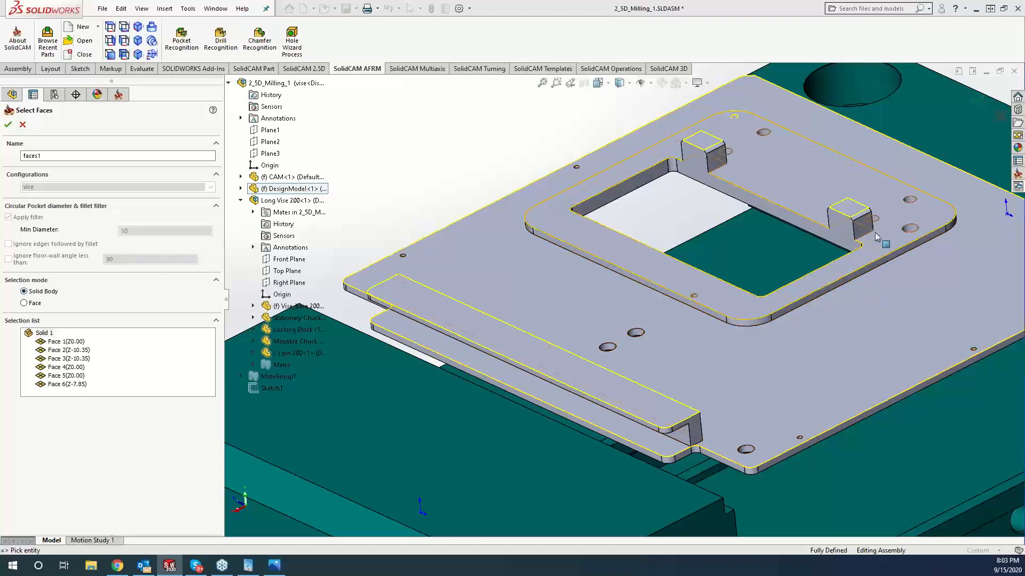
scroll(859, 219, "down", 3)
scroll(859, 218, "down", 3)
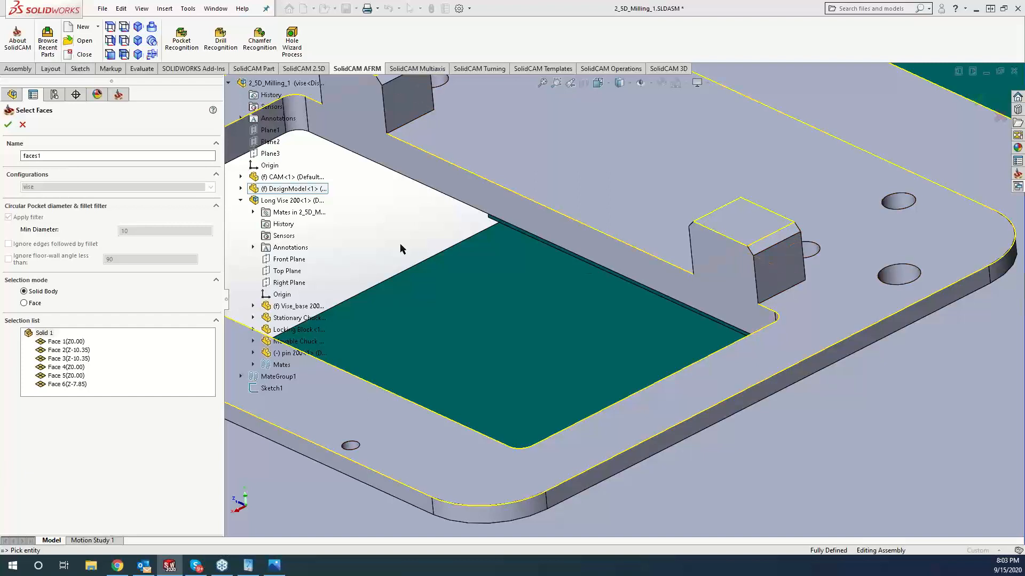
left_click(68, 367)
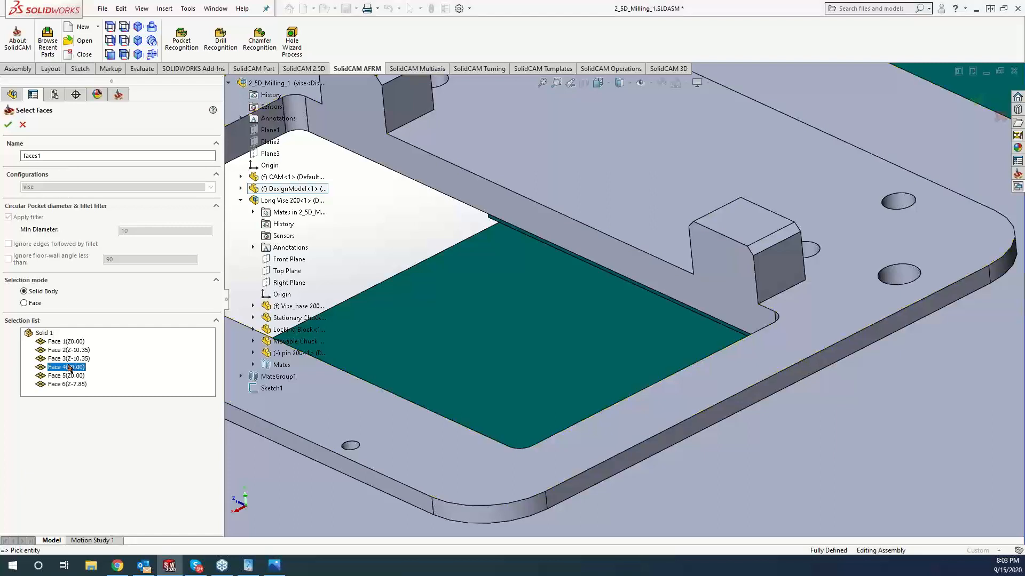
right_click(68, 368)
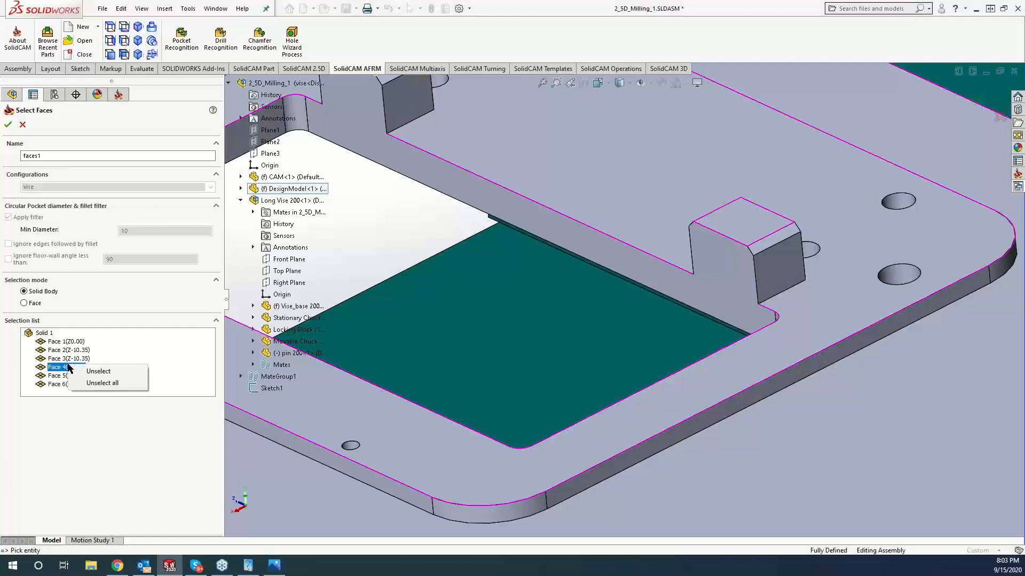
left_click(102, 383)
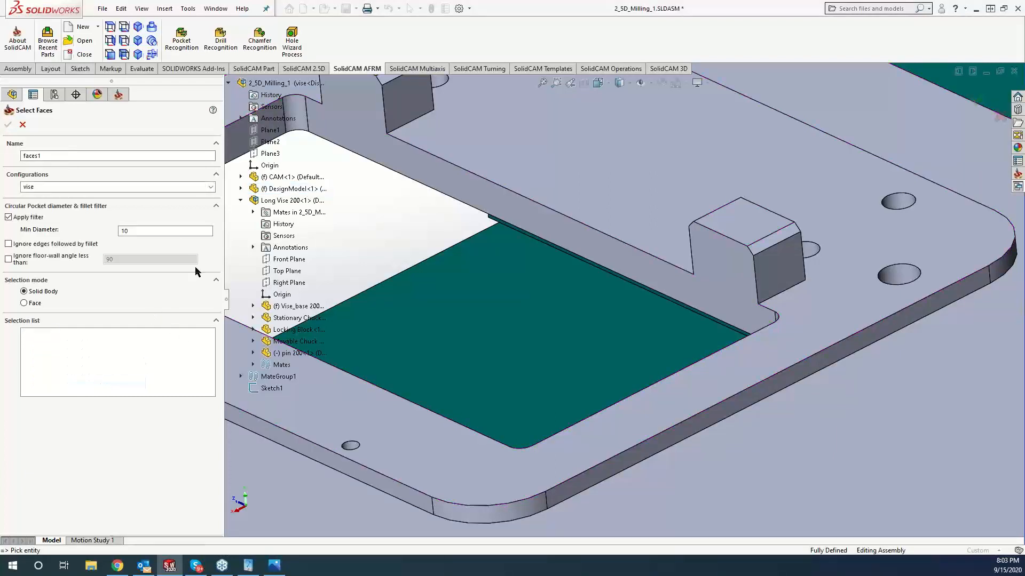
Enable ignoring floor-wall angles less than 90, test it on the plate body, and clear the selection.
left_click(8, 259)
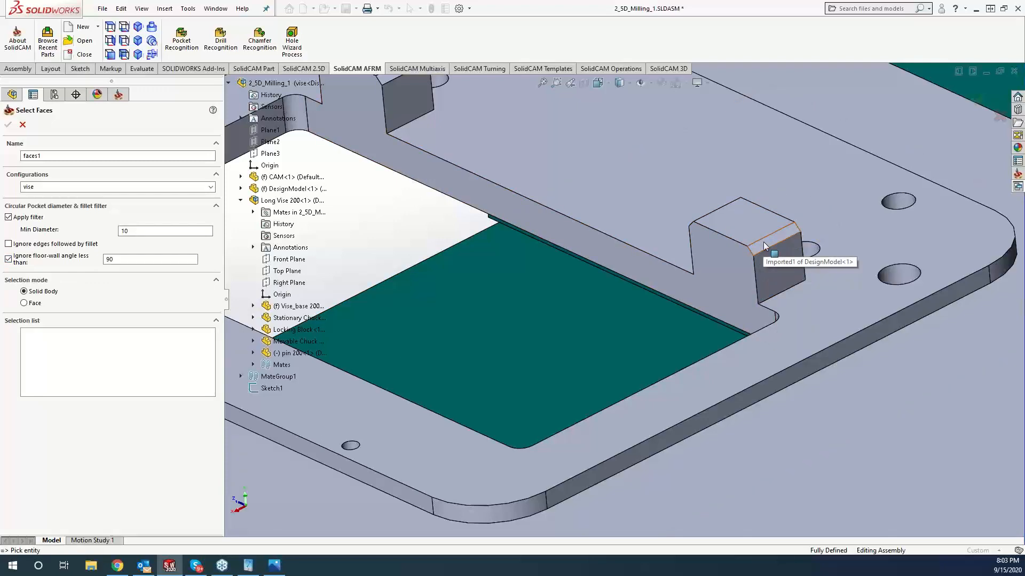
left_click(590, 179)
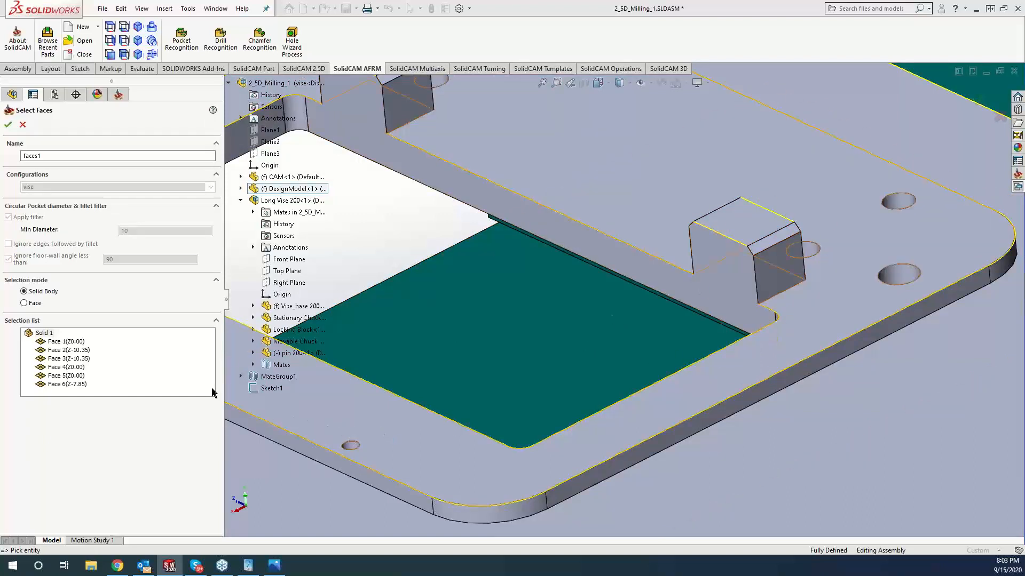
left_click(55, 352)
right_click(56, 353)
left_click(81, 369)
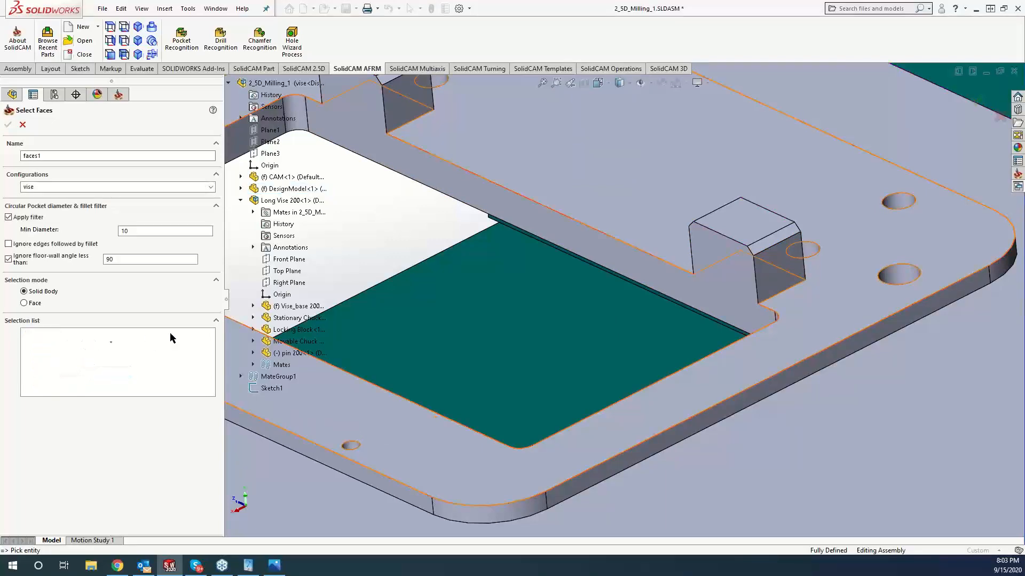
Try a minimum circular pocket diameter of 5.35 on the plate body and clear the resulting selection.
scroll(358, 323, "up", 9)
scroll(380, 319, "down", 3)
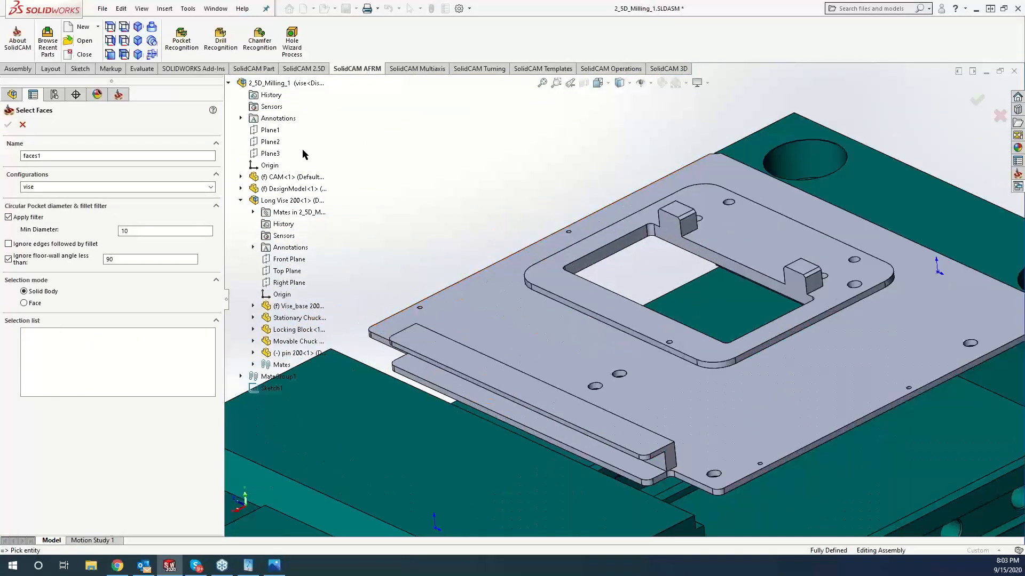
left_click(229, 82)
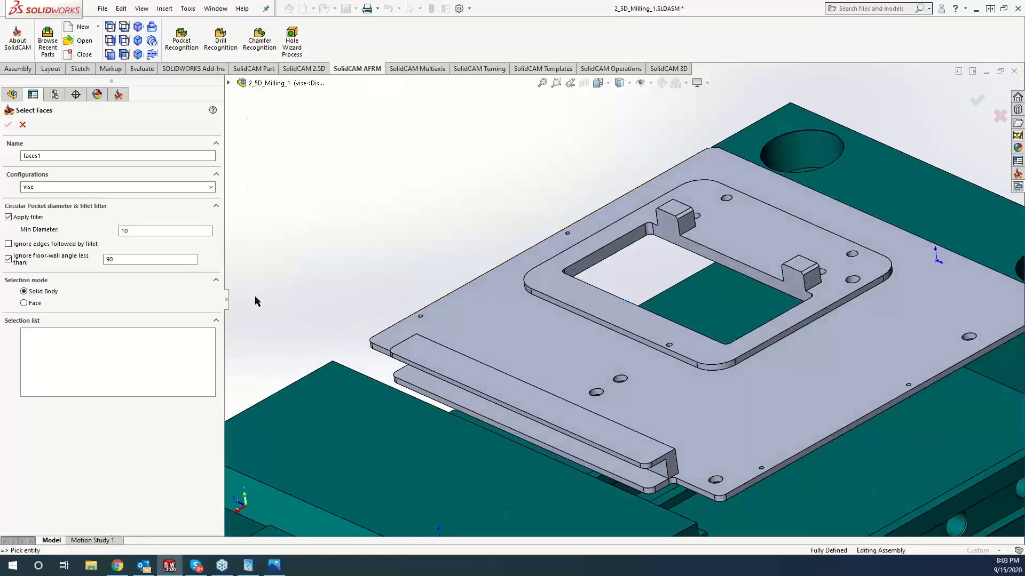
scroll(450, 341, "down", 4)
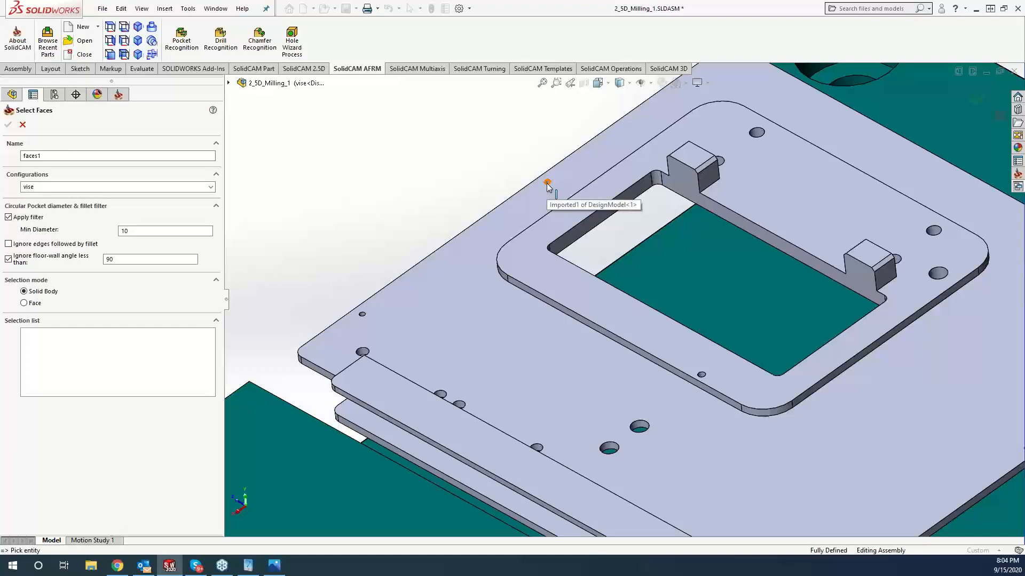
left_click(149, 232)
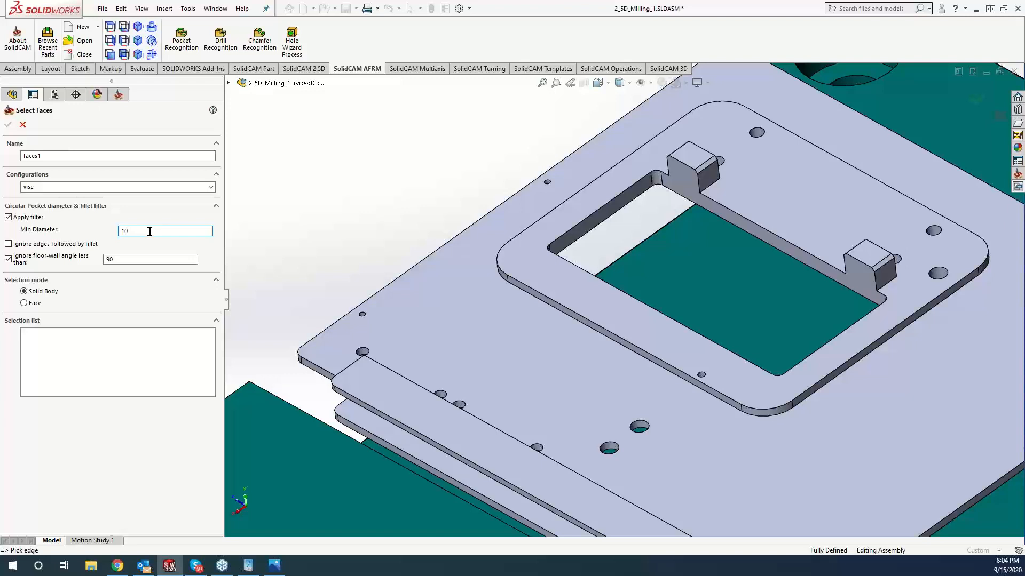
left_click_drag(149, 231, 121, 231)
left_click(646, 430)
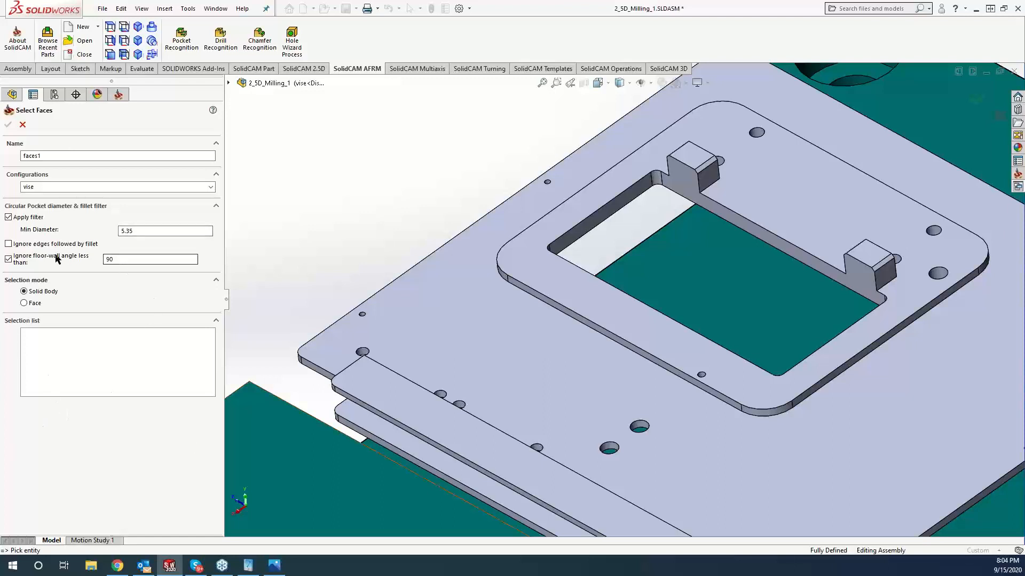
left_click(498, 344)
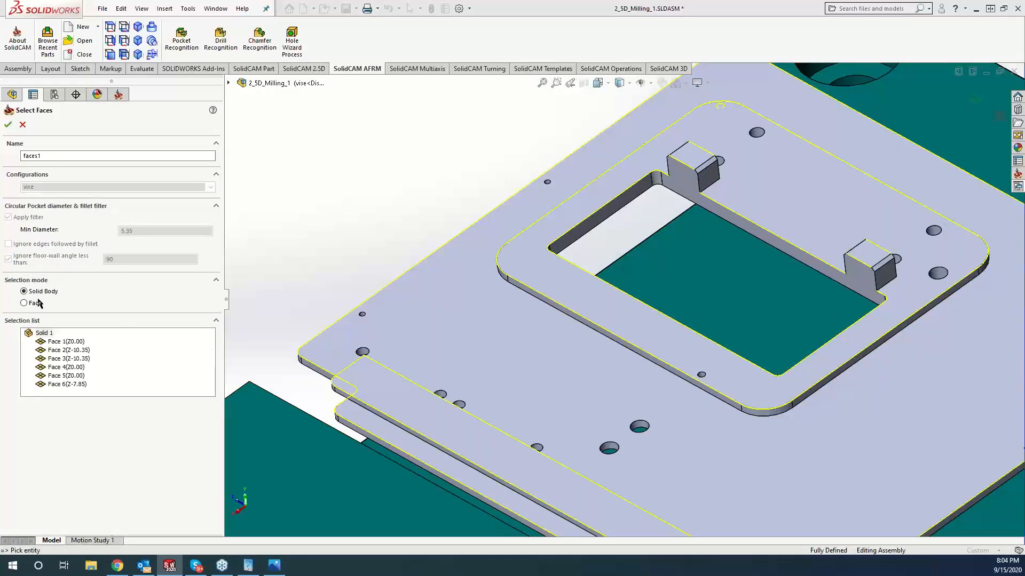
right_click(64, 358)
left_click(99, 381)
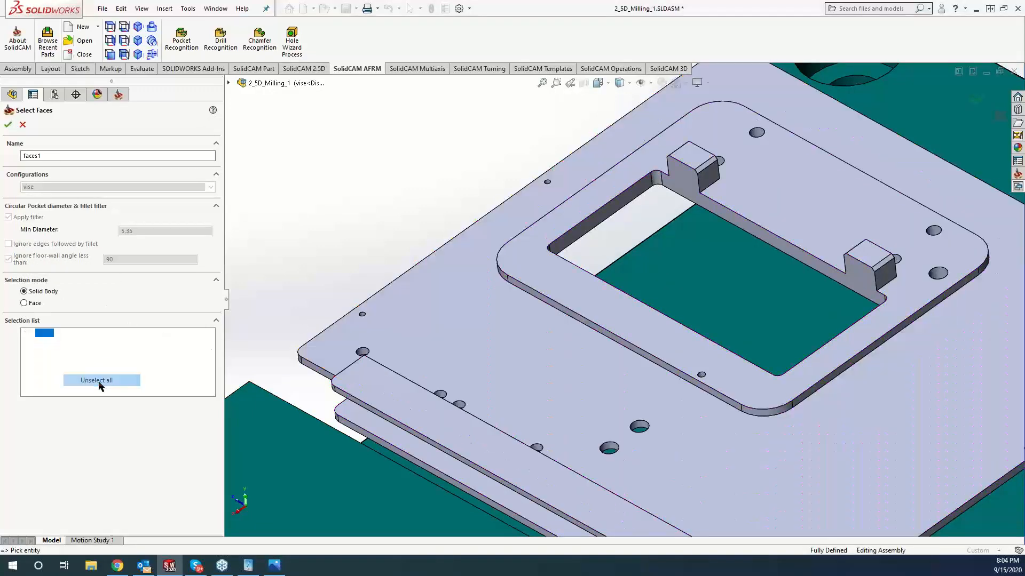
Try a minimum circular pocket diameter of 5 on the plate body, check which holes are included, and clear the selection.
left_click_drag(129, 231, 145, 230)
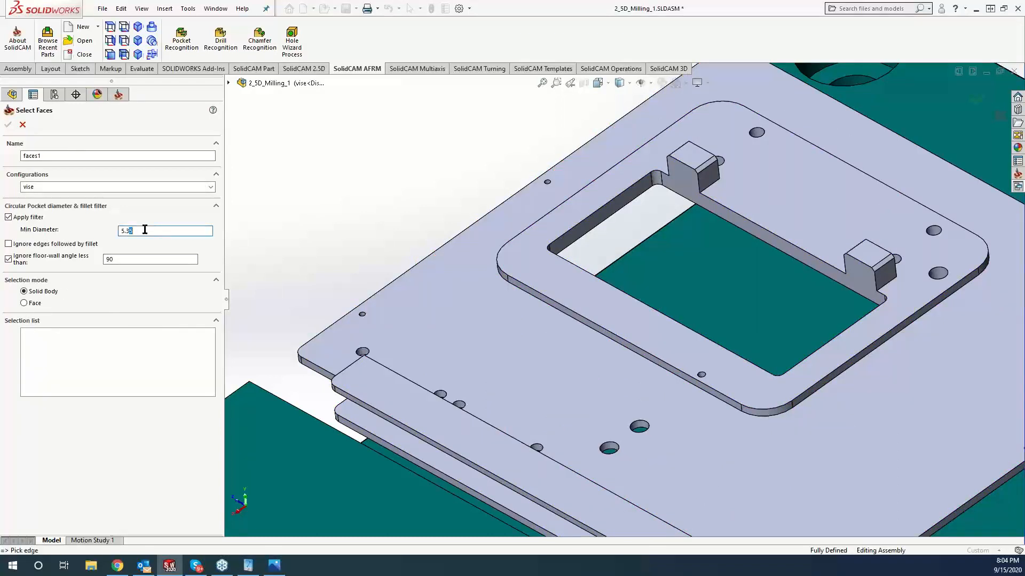
key("BackSpace")
key("BackSpace")
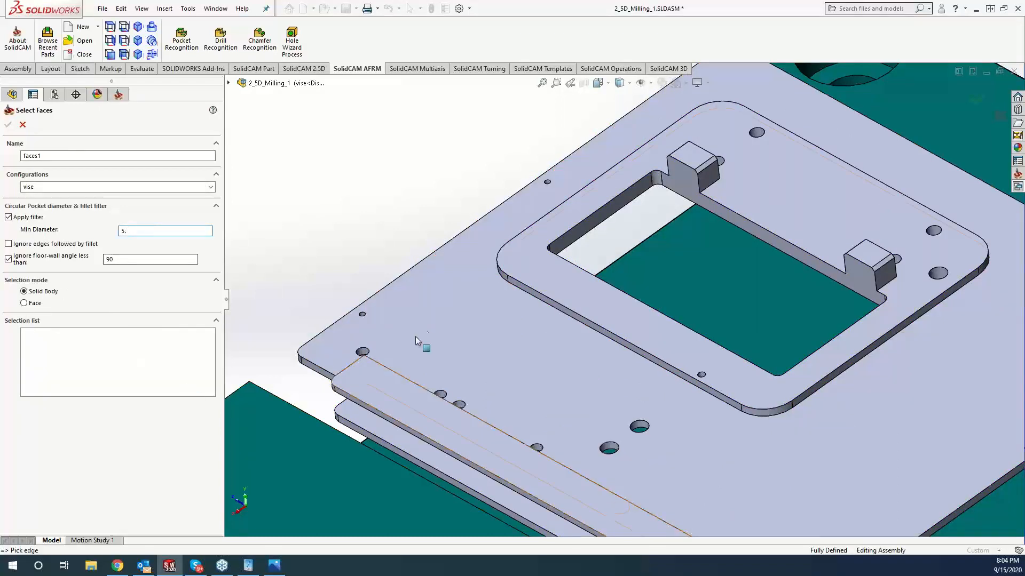
key("BackSpace")
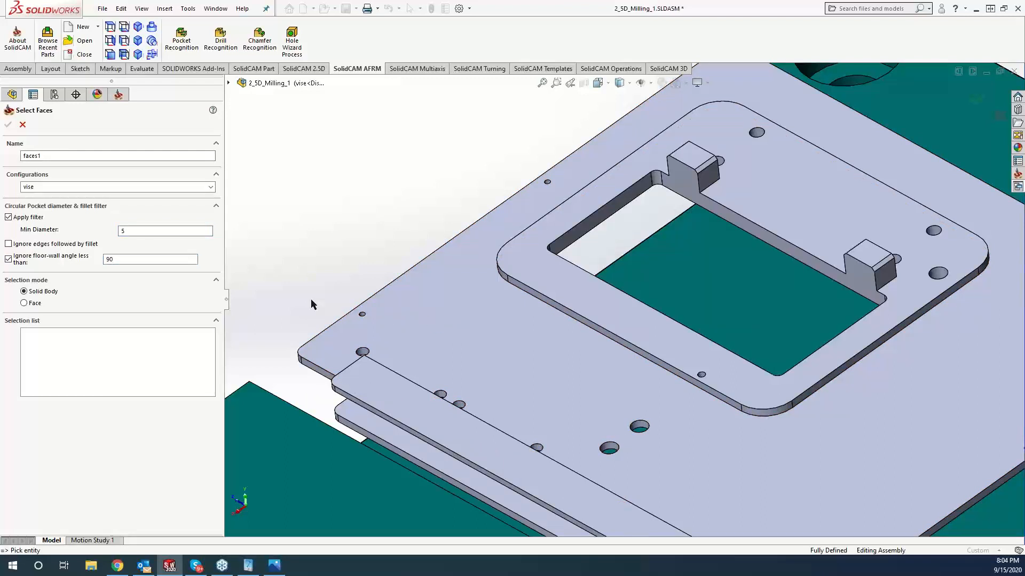
left_click(446, 322)
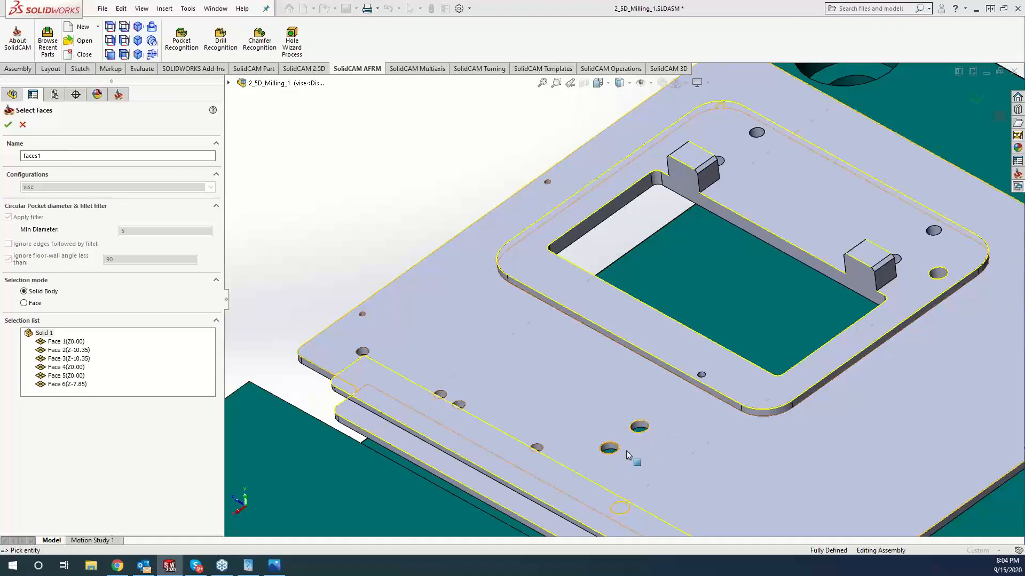
left_click(939, 274)
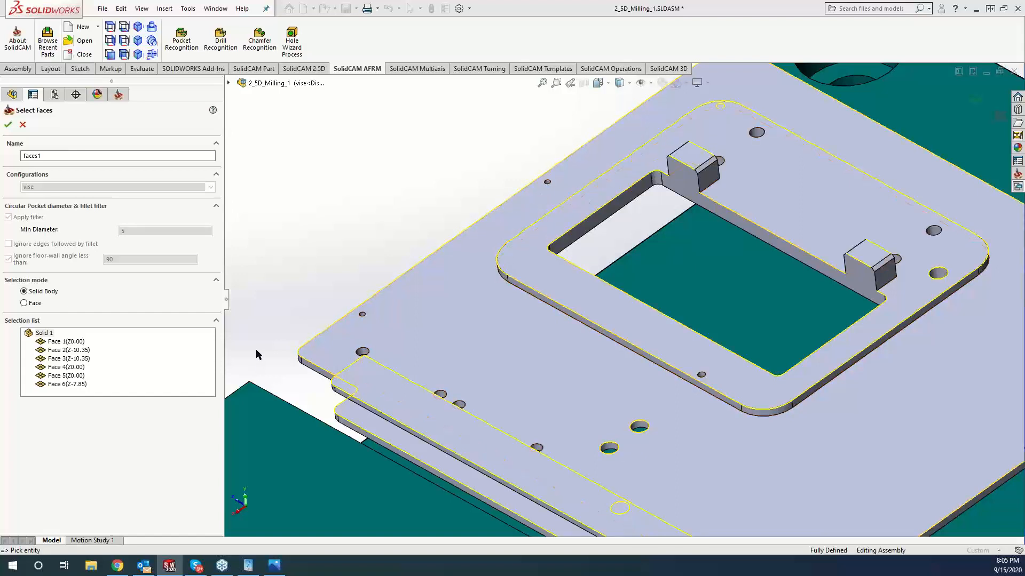
right_click(72, 359)
left_click(105, 377)
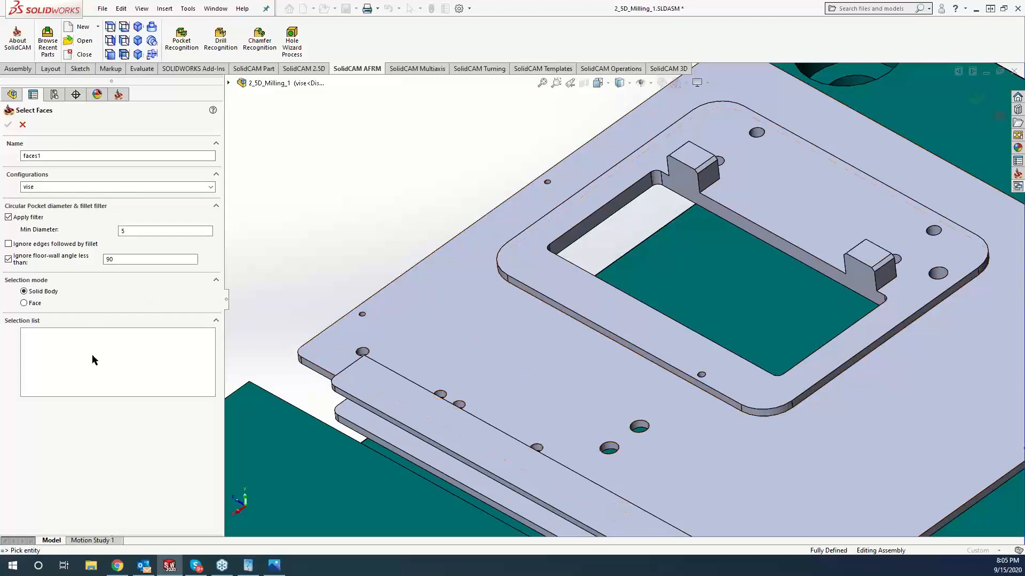
Try Face selection mode on the raised frame face around the rectangular opening, and clear the selection.
left_click(24, 303)
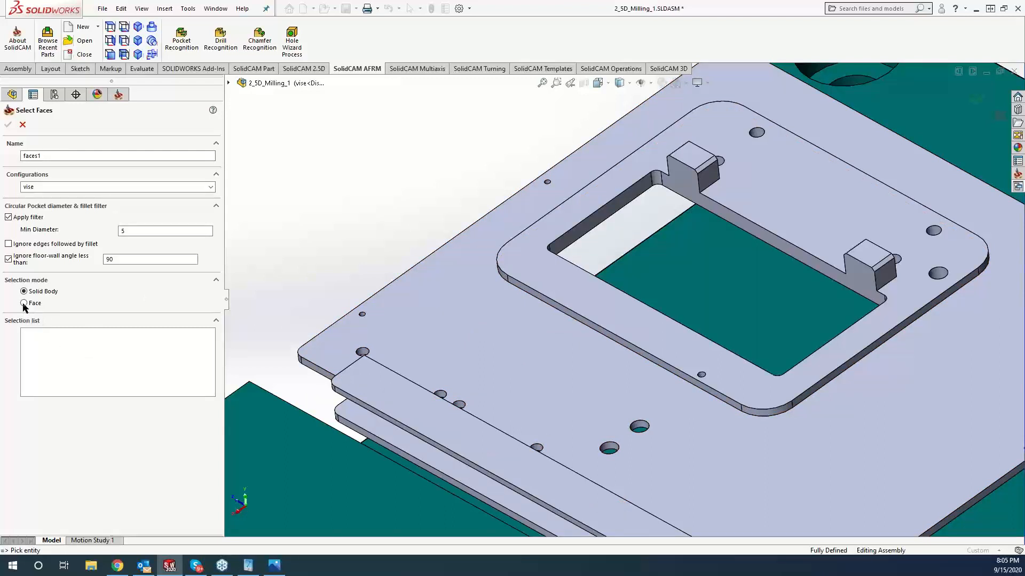
left_click(568, 287)
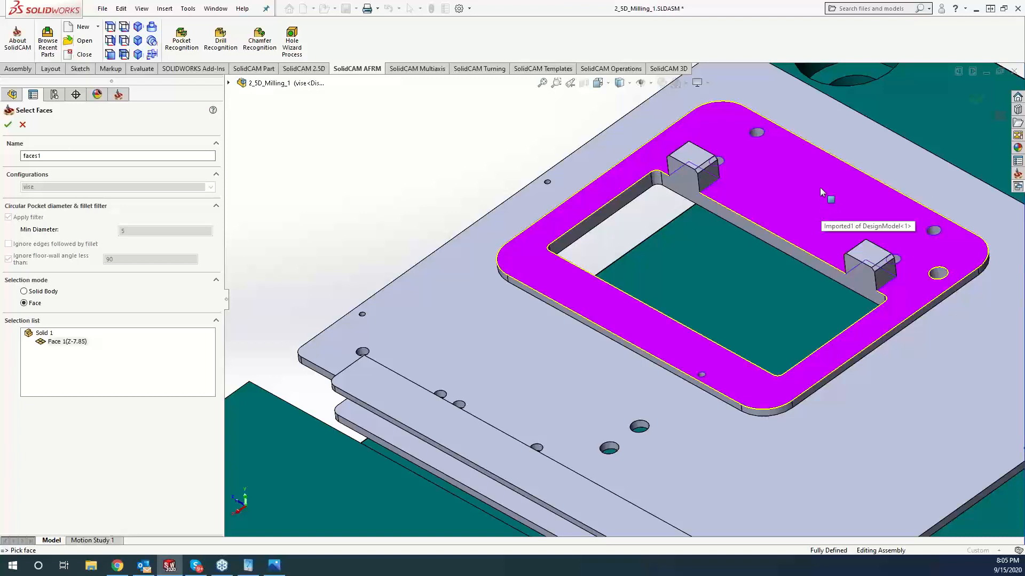
right_click(68, 346)
left_click(100, 359)
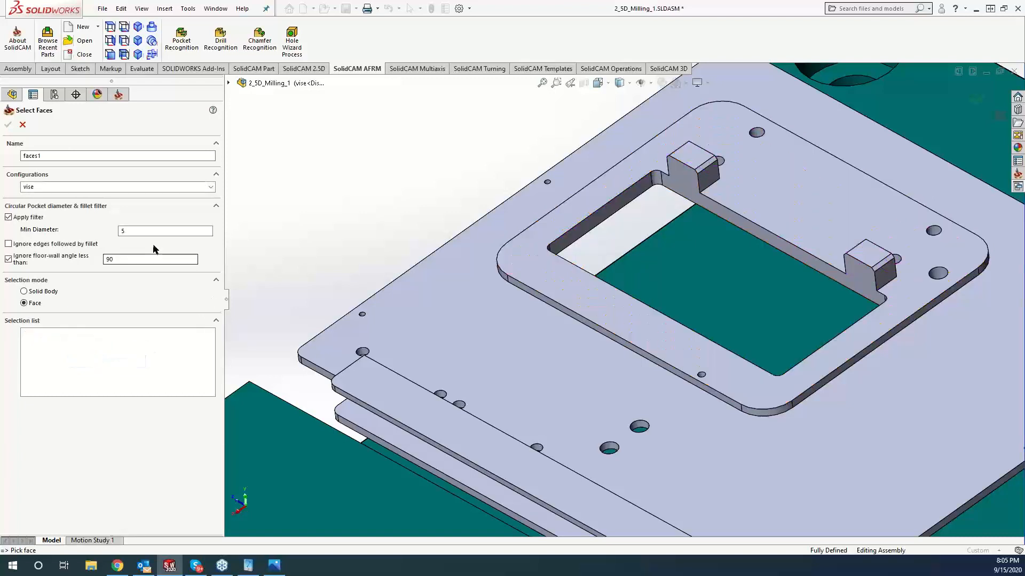
Set the minimum diameter of the circular pocket filter to 10.
left_click_drag(129, 231, 91, 219)
type("10")
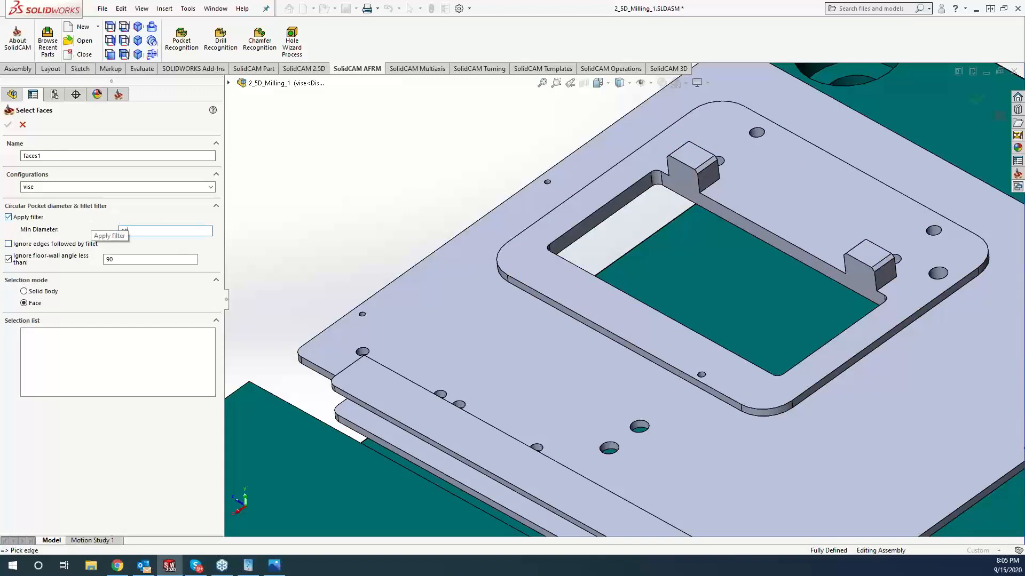
left_click(267, 319)
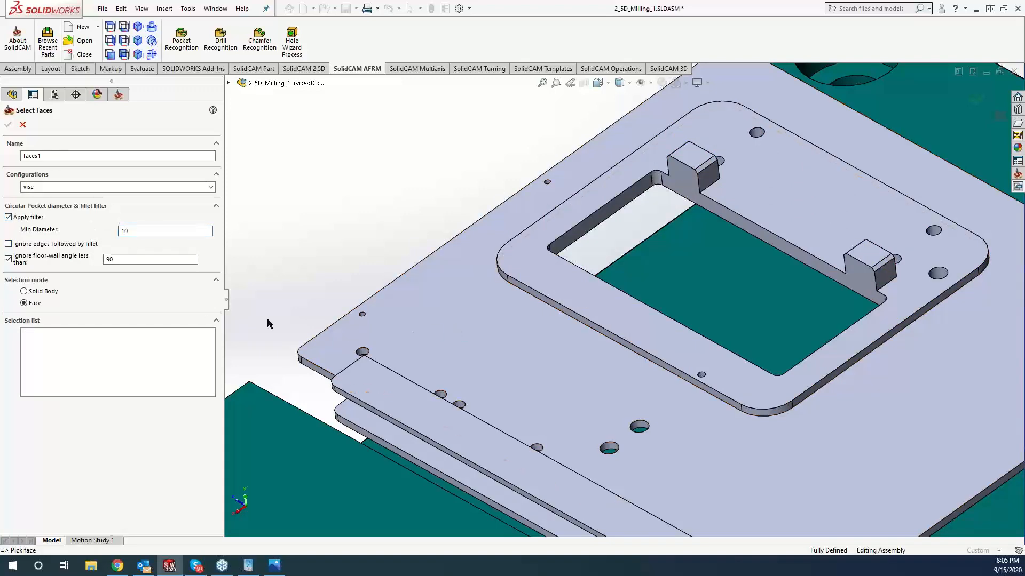
Try selecting only the large lower plate face, clear it, and return the selection mode to Solid Body.
left_click(523, 328)
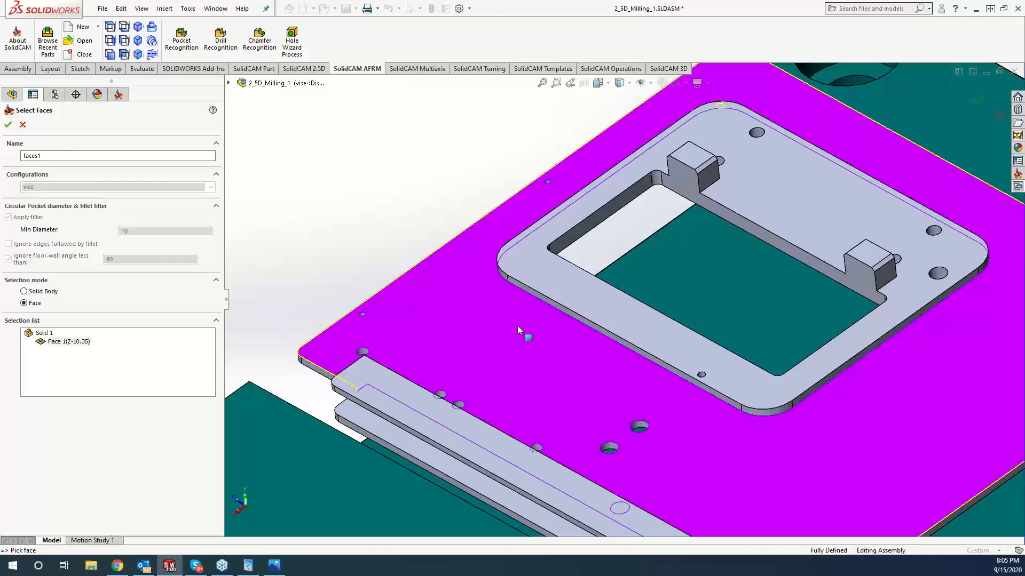
right_click(49, 341)
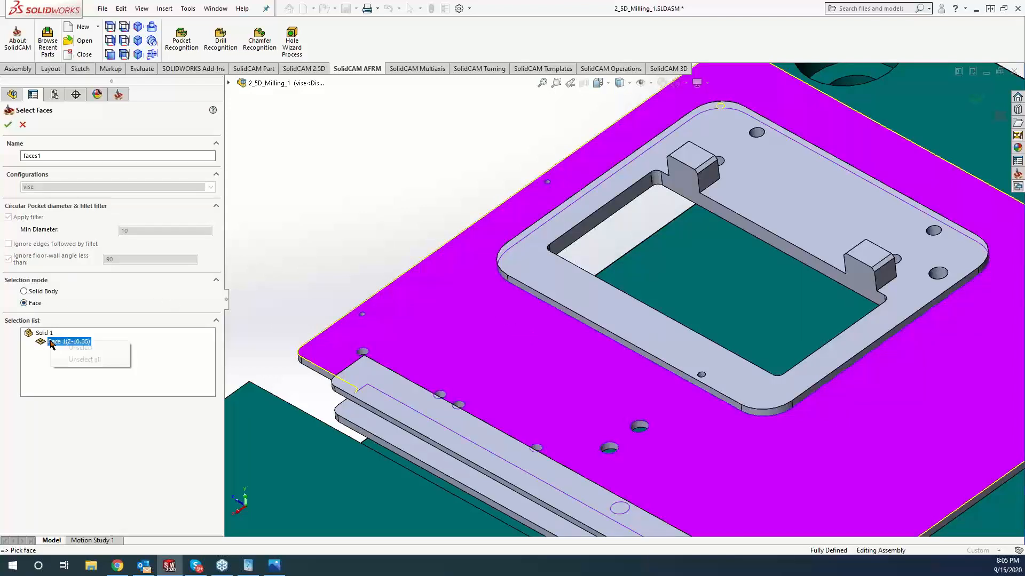
left_click(77, 361)
left_click(23, 292)
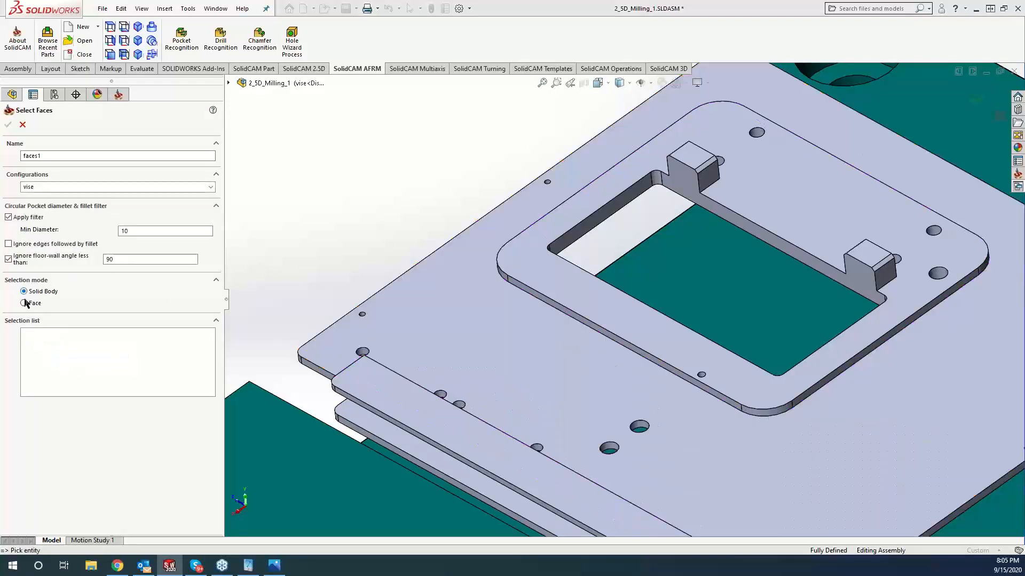
Try selecting the plate as a solid body, clear the selection, and turn on ignoring edges followed by a fillet.
left_click(479, 340)
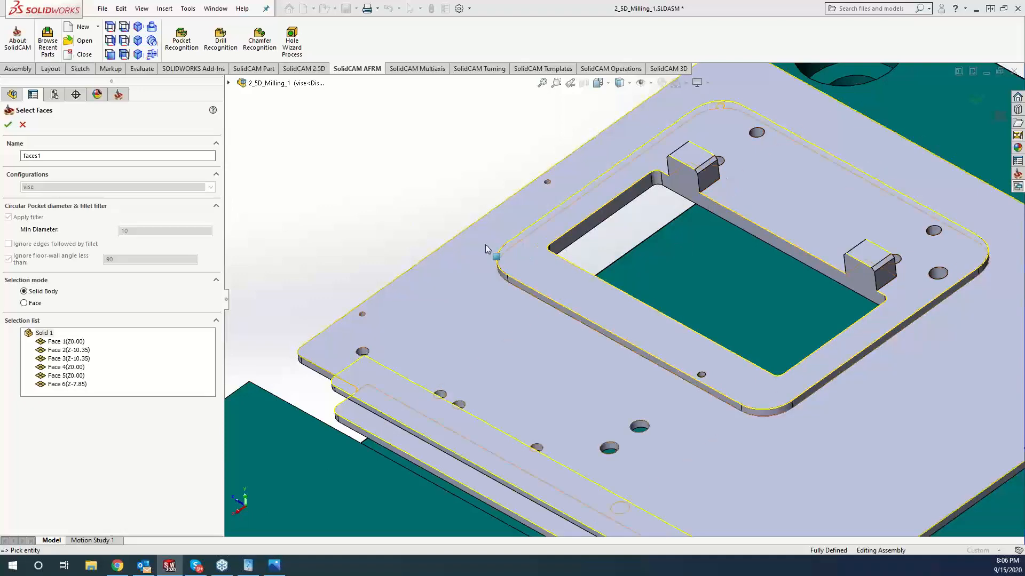
right_click(68, 360)
left_click(103, 381)
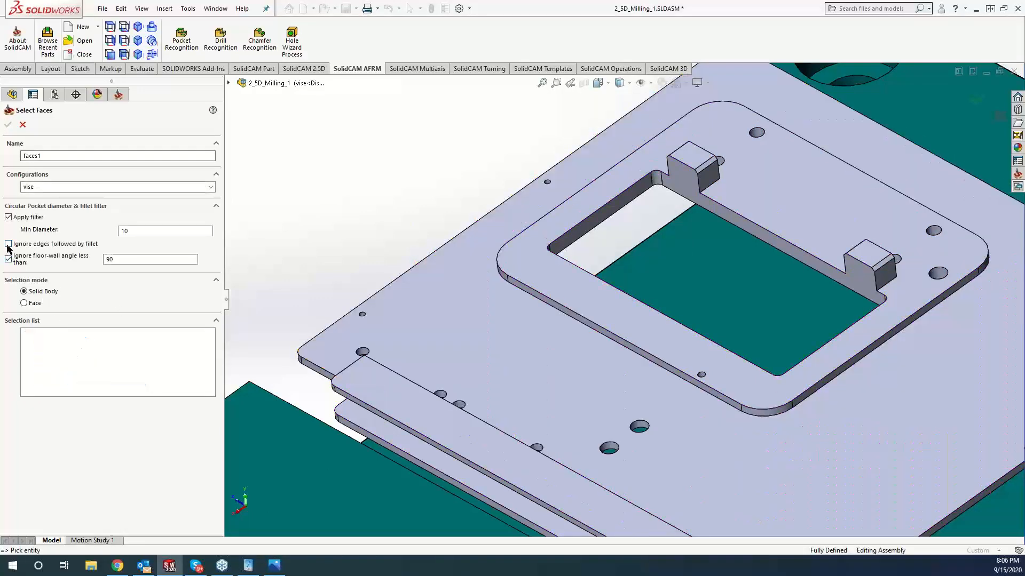
left_click(8, 244)
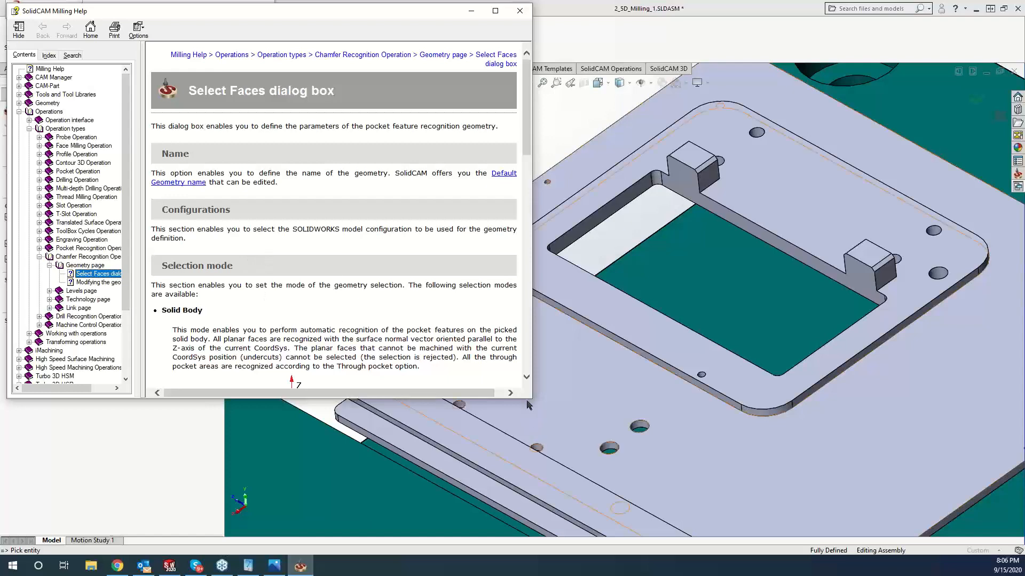
Examine the Select Faces dialog help for the selection modes and the circular pocket diameter and fillet filter.
left_click_drag(532, 399, 760, 523)
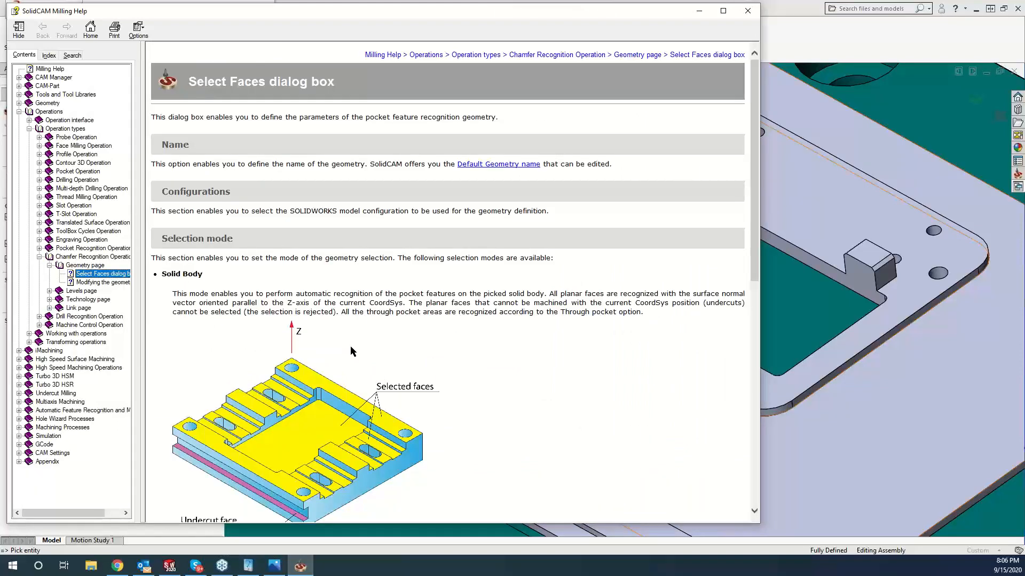
left_click(39, 257)
left_click(39, 257)
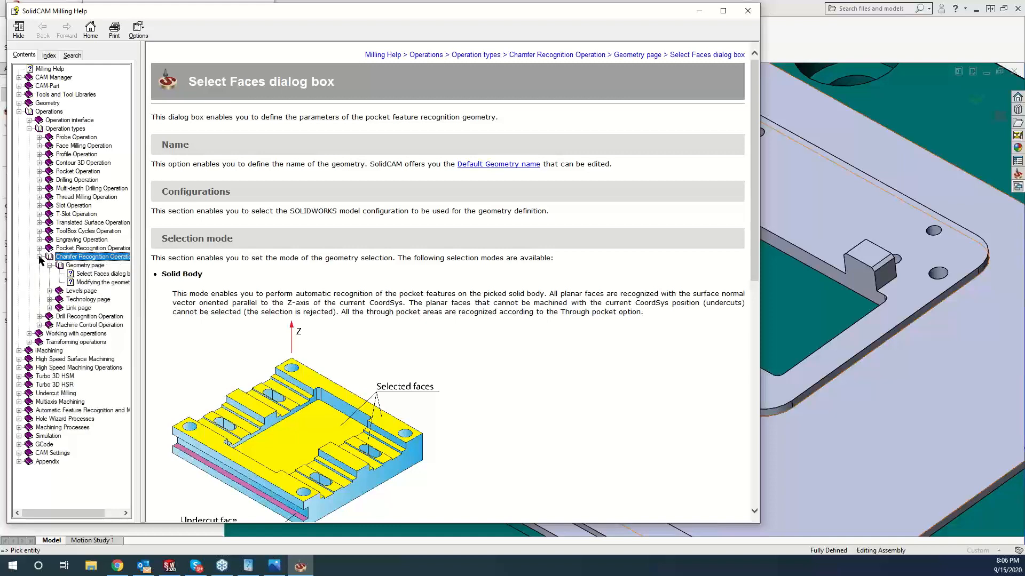
scroll(242, 309, "down", 7)
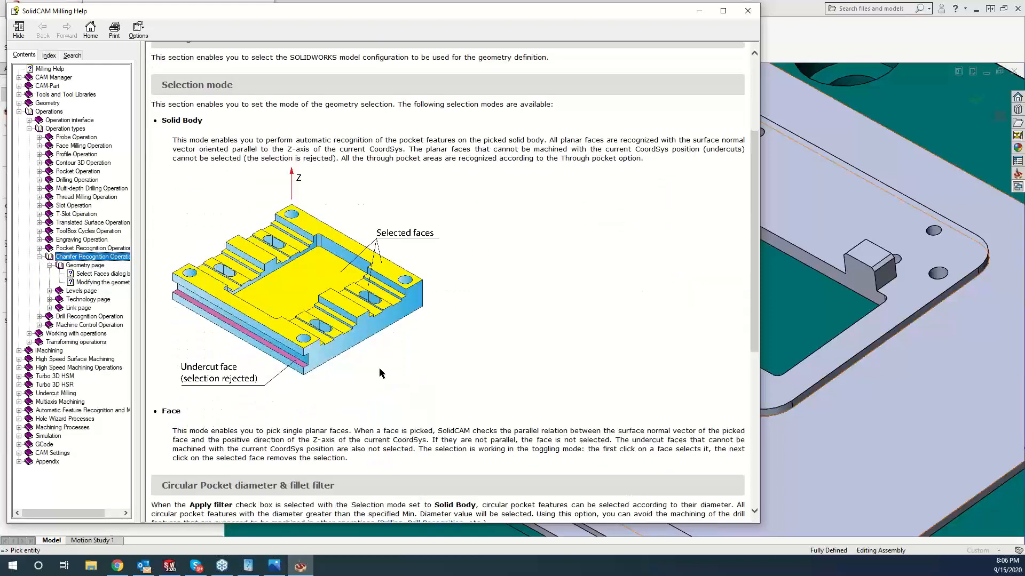
scroll(342, 335, "down", 1)
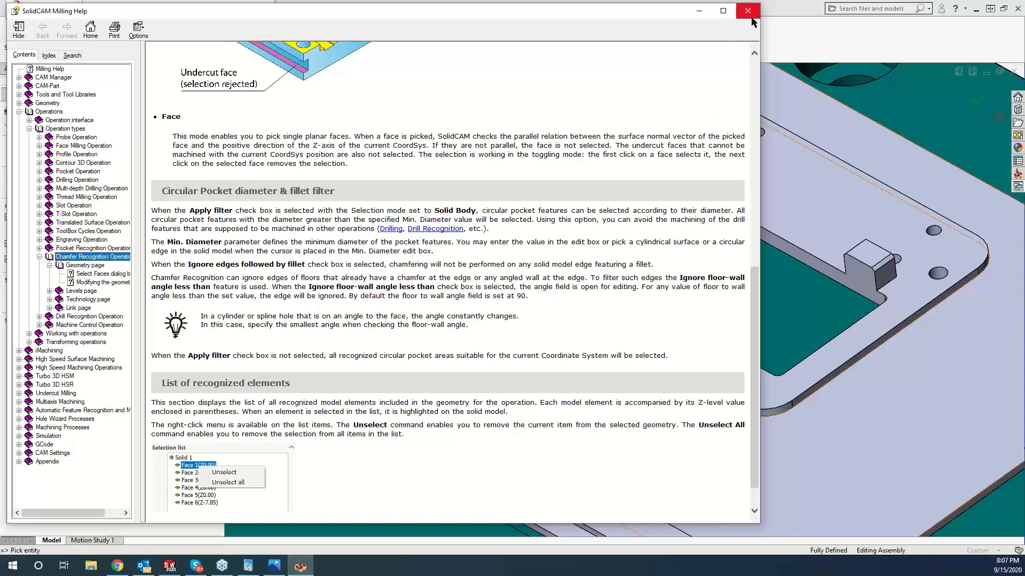
left_click(703, 13)
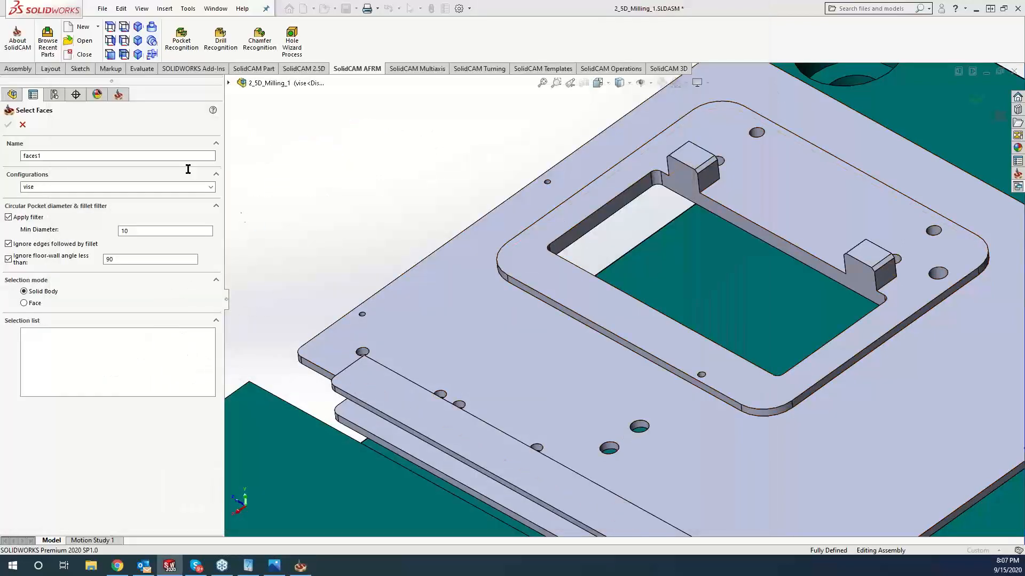
Cancel the face selection and close the Chamfer Recognition operation without saving it.
left_click(24, 126)
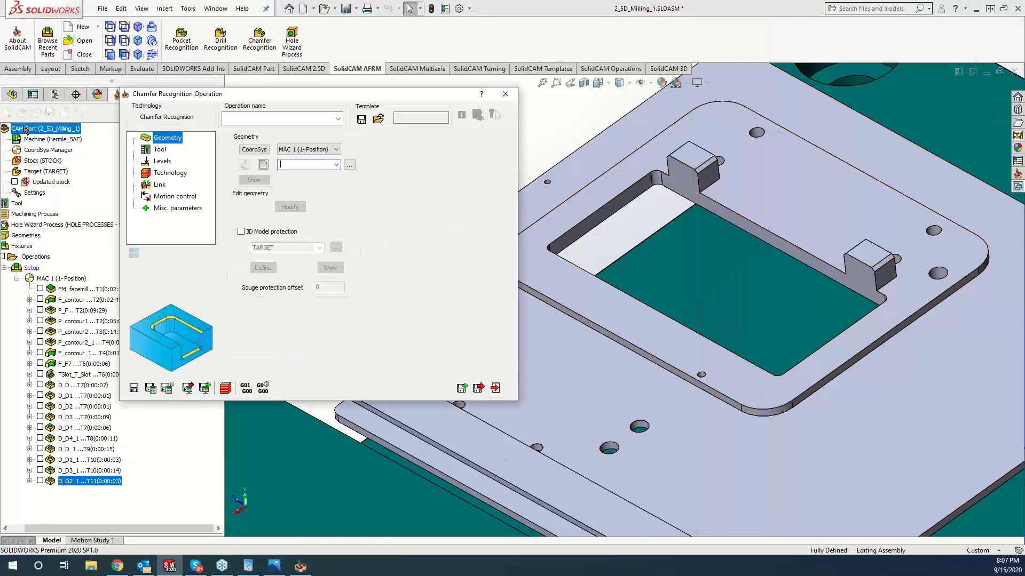
left_click(509, 97)
left_click(18, 68)
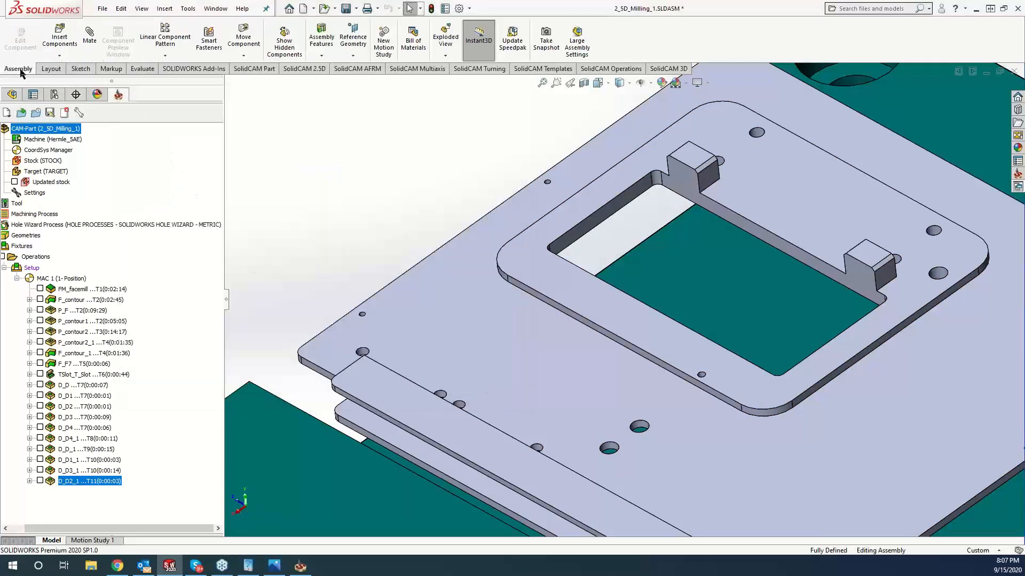
left_click(451, 315)
right_click(479, 248)
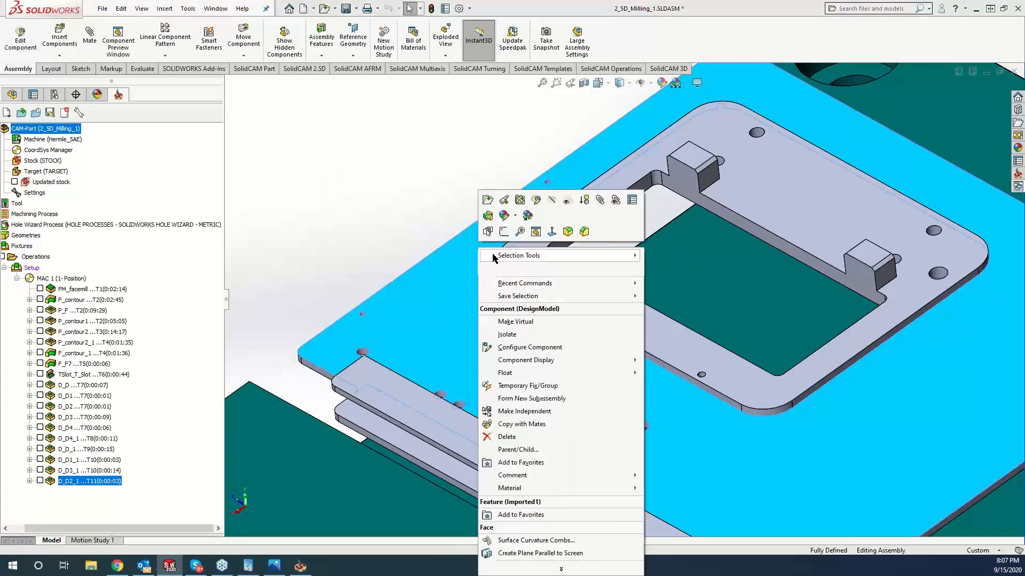
left_click(487, 200)
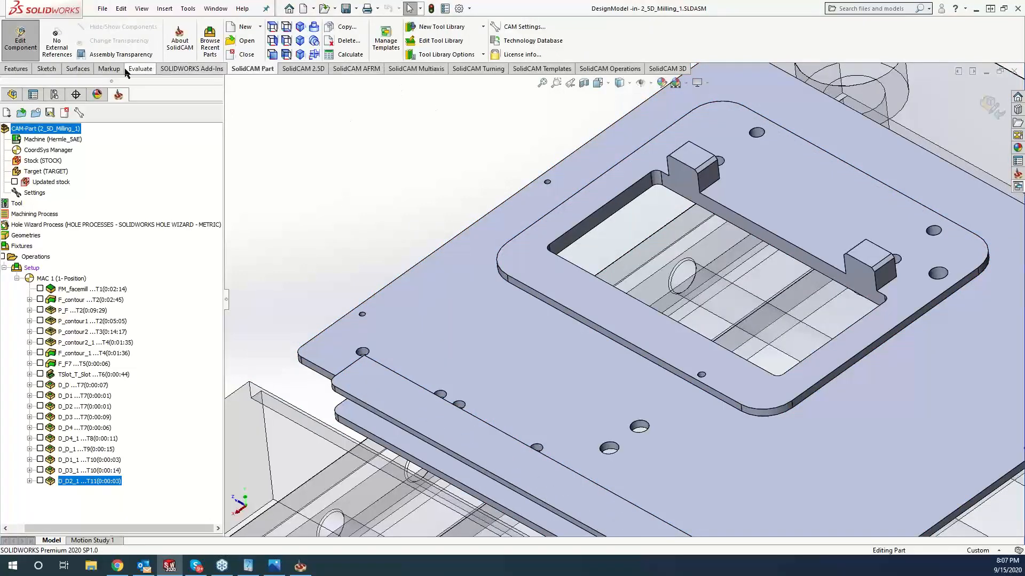
left_click(24, 71)
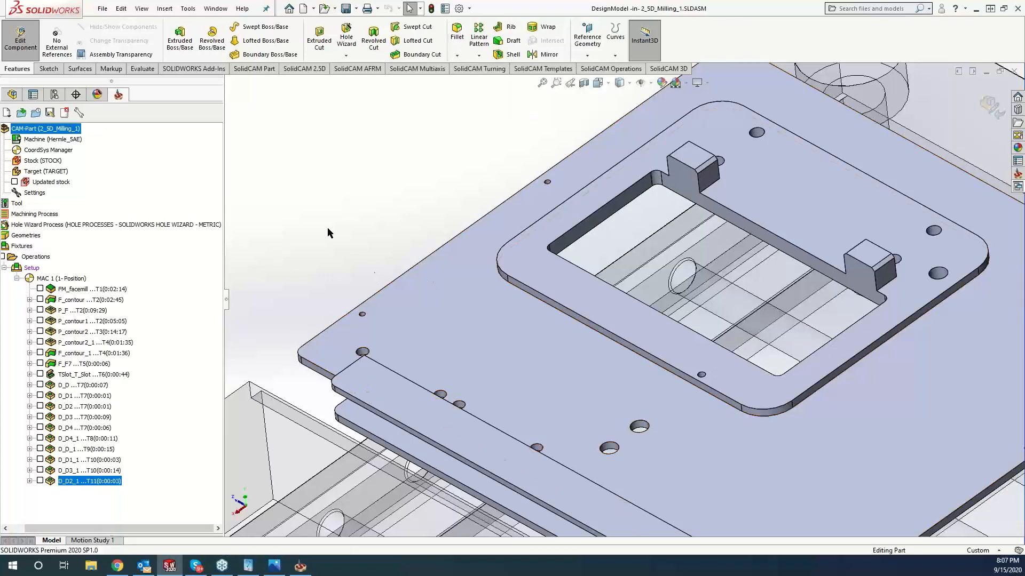
left_click(987, 106)
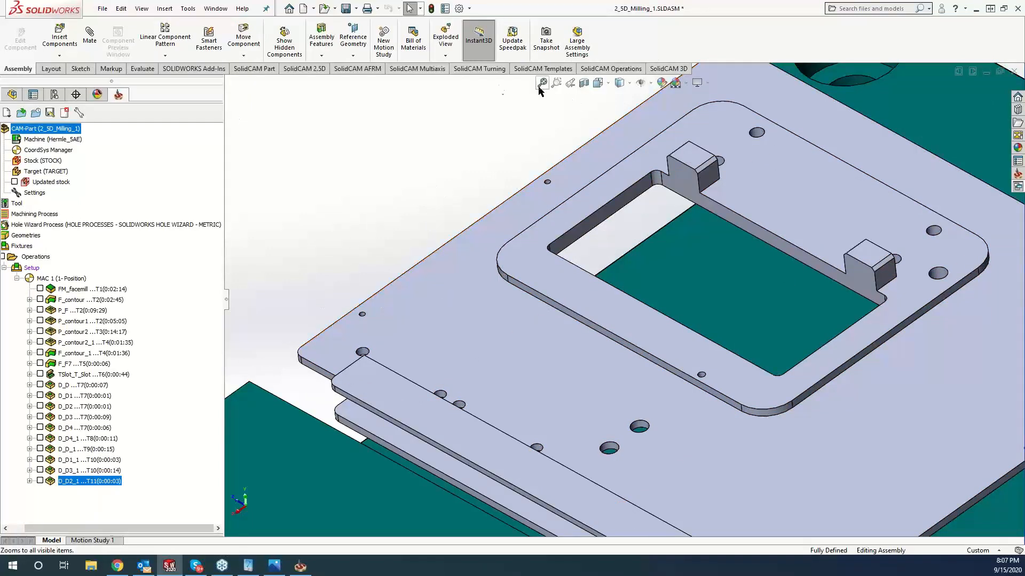
Open the DesignModel plate component for editing within the assembly.
left_click(370, 69)
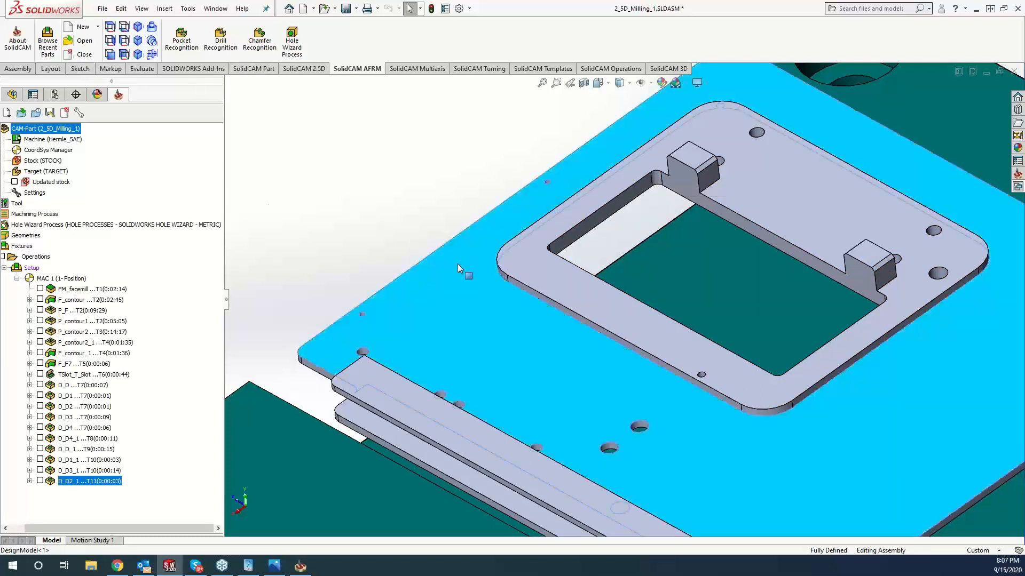
right_click(457, 263)
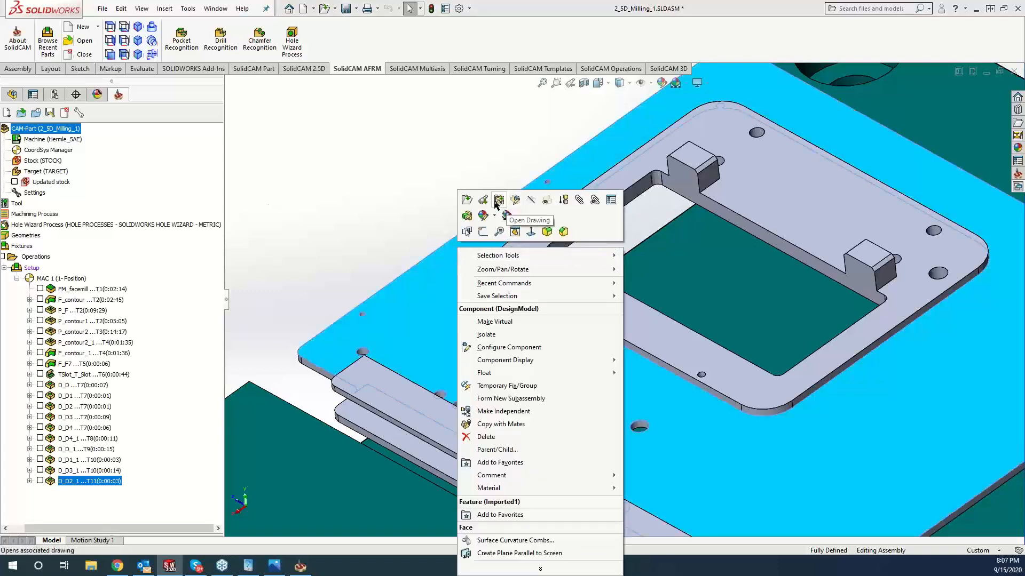
left_click(513, 200)
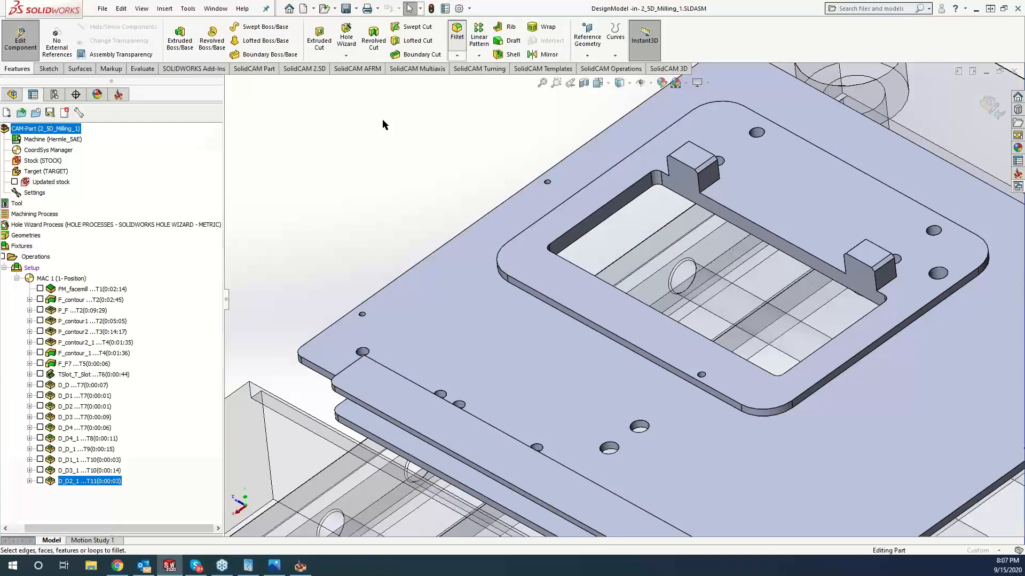
Fillet the upper edge of the plate's rectangular opening with a 1 mm radius and finish editing the component.
left_click(601, 208)
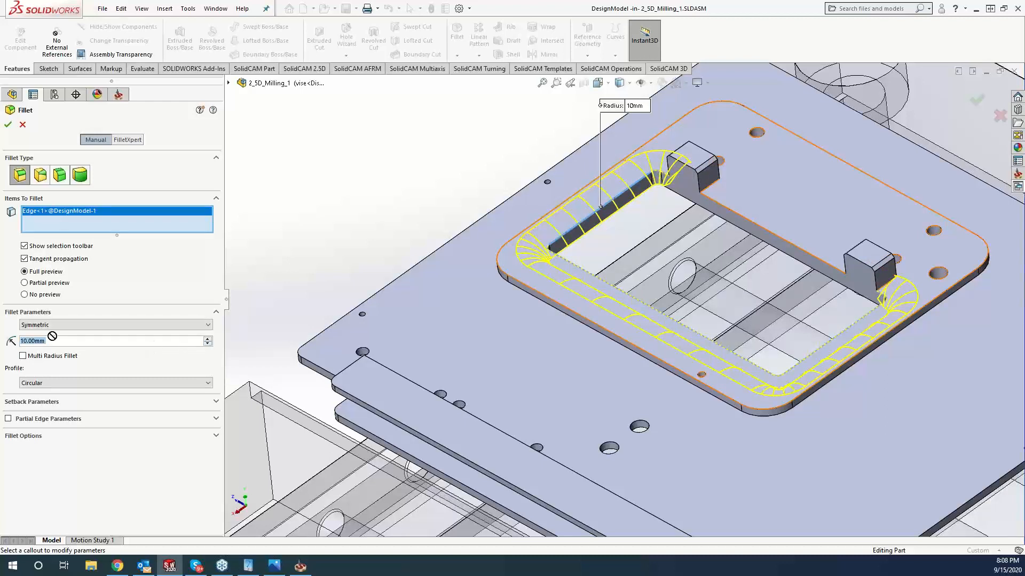
type("1")
key("Return")
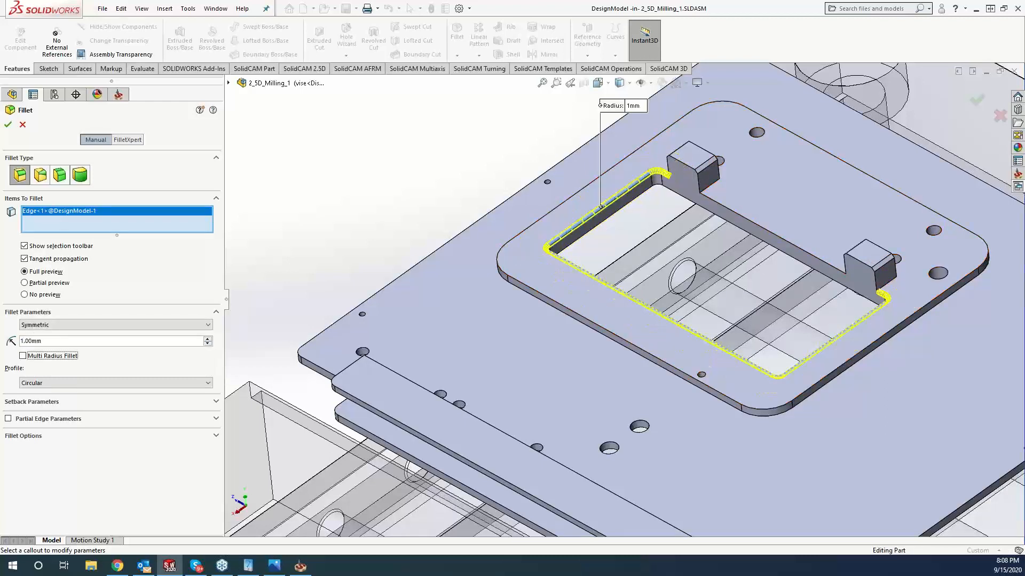
scroll(625, 211, "down", 8)
scroll(628, 201, "up", 4)
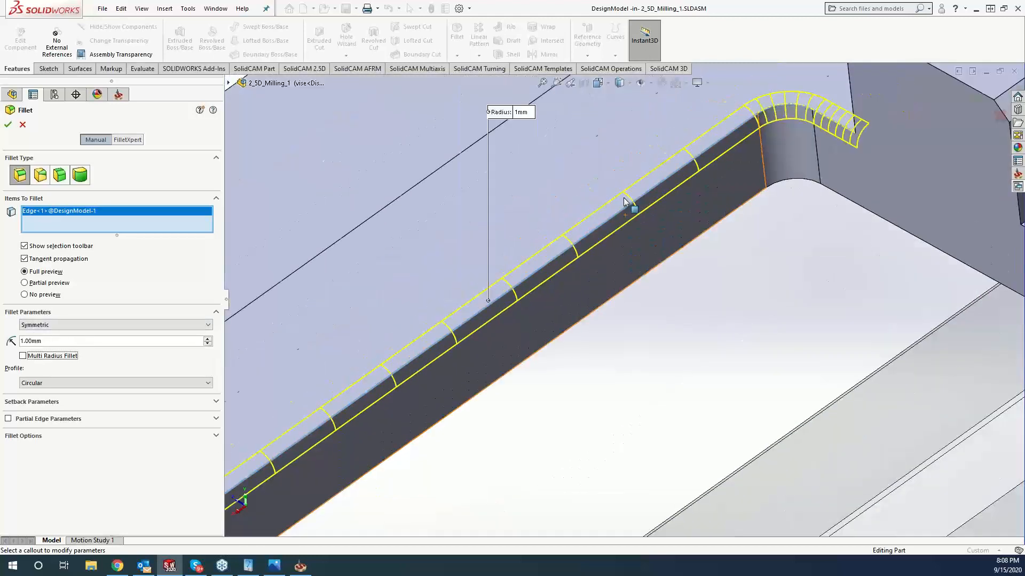
left_click(8, 124)
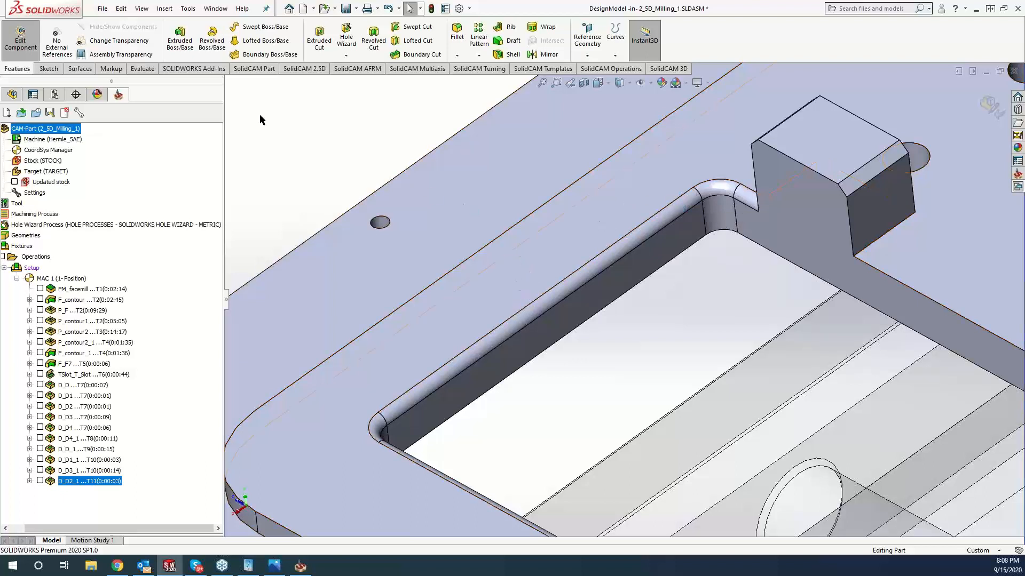
left_click(20, 37)
scroll(564, 251, "up", 5)
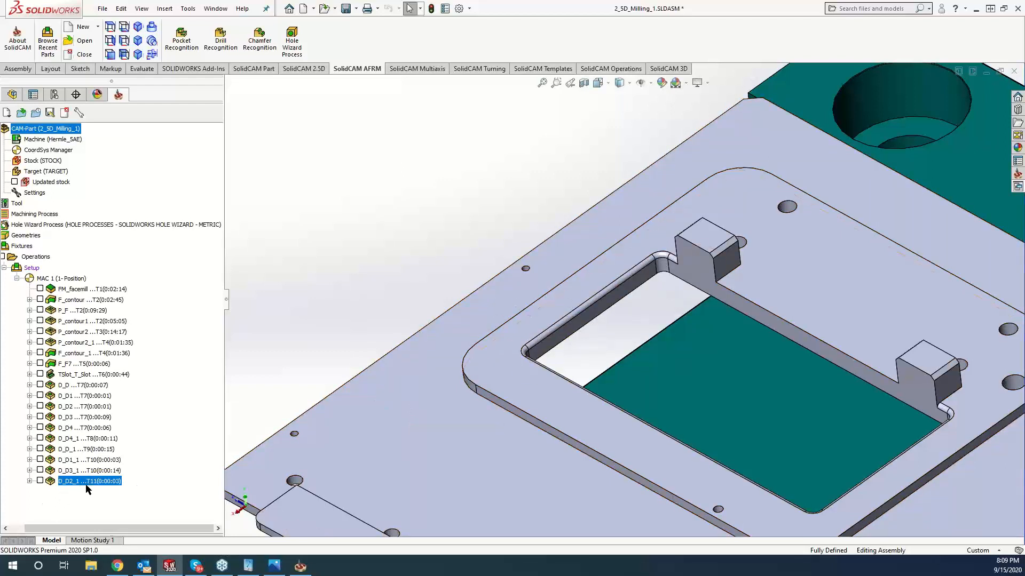
Start a new Chamfer Recognition geometry that ignores edges followed by a fillet and floor-wall angles less than 90.
left_click(261, 43)
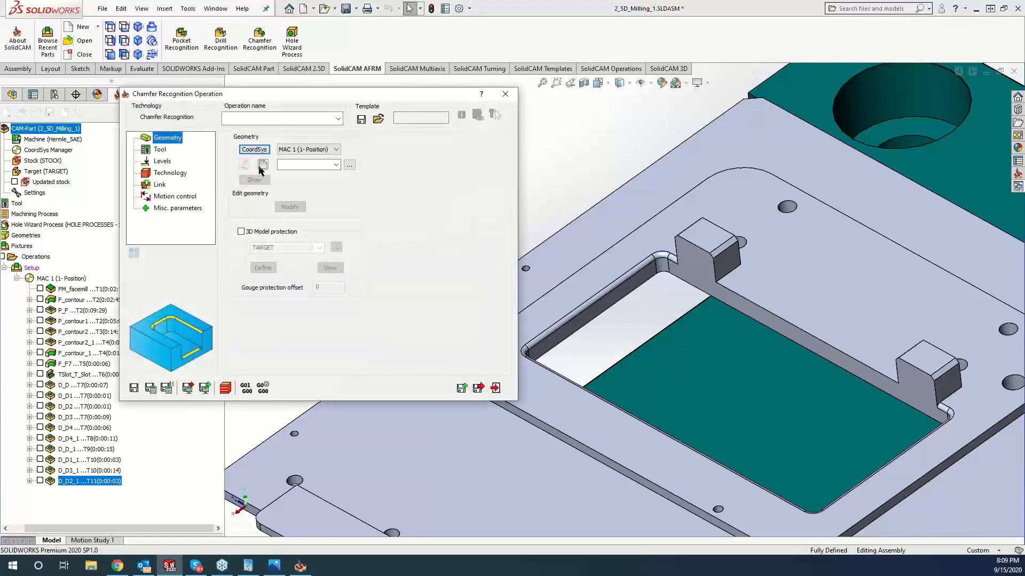
left_click(261, 164)
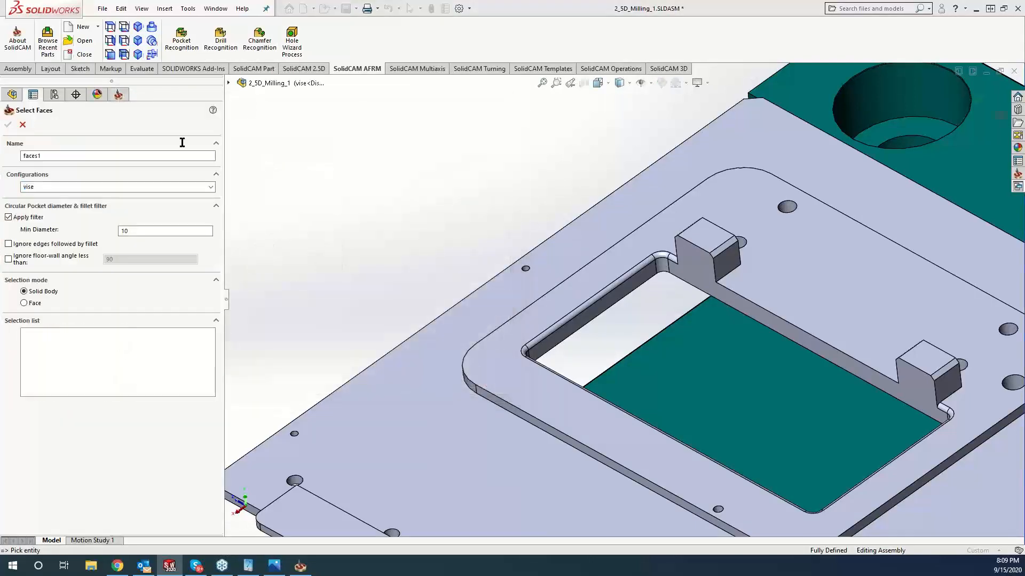
left_click(8, 245)
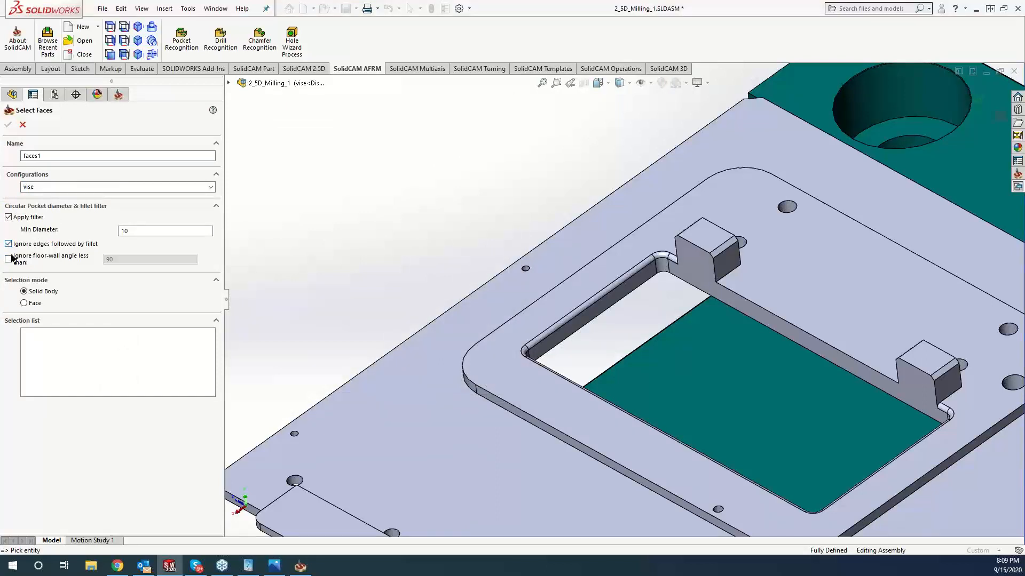
left_click(8, 259)
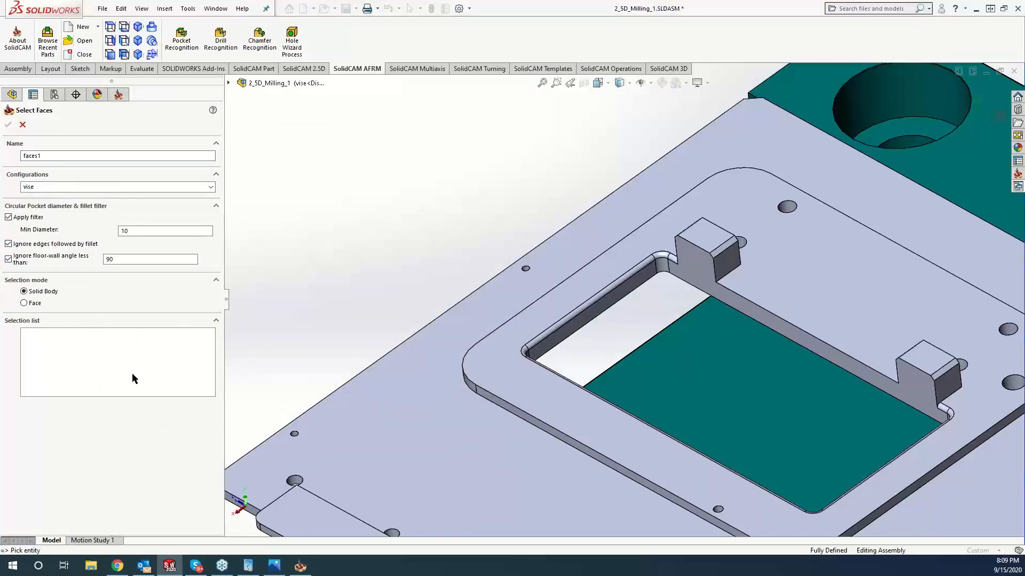
Try selecting the plate body with fillet edges ignored, check the filleted opening, and clear the selection.
left_click(446, 440)
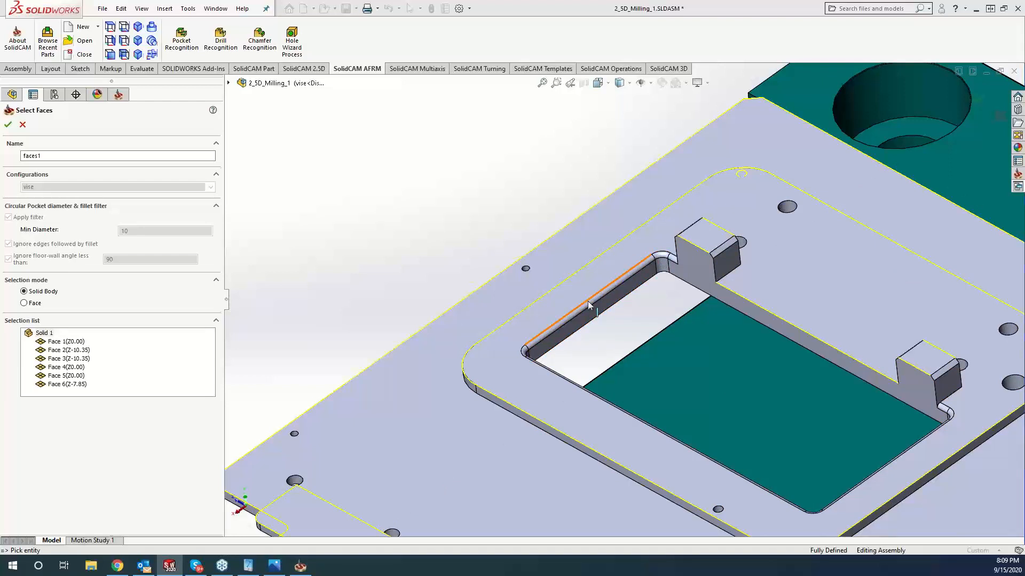
right_click(68, 351)
left_click(80, 371)
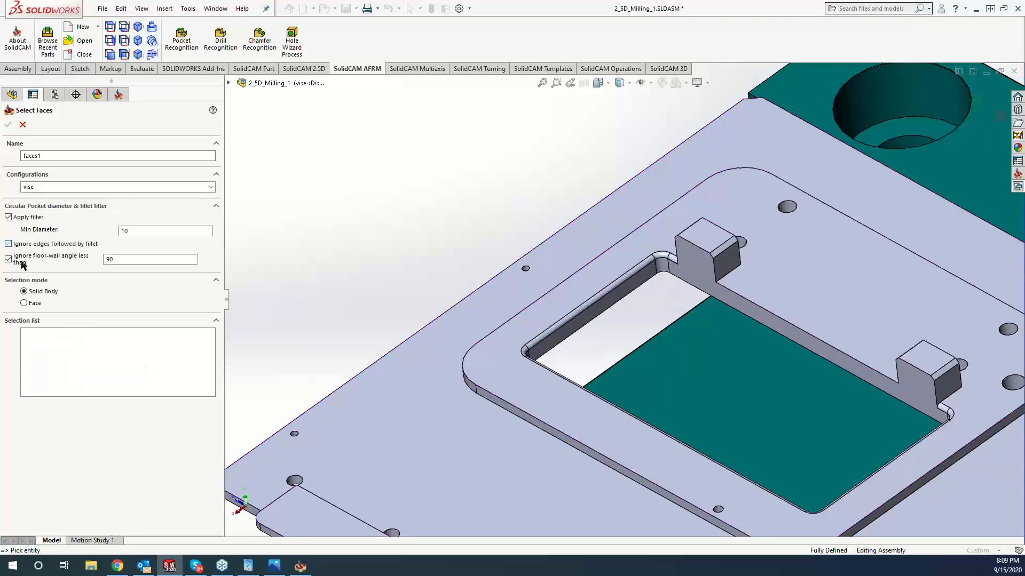
Try selecting the plate body without ignoring edges followed by a fillet, inspect the opening's edge, and clear the selection.
left_click(384, 436)
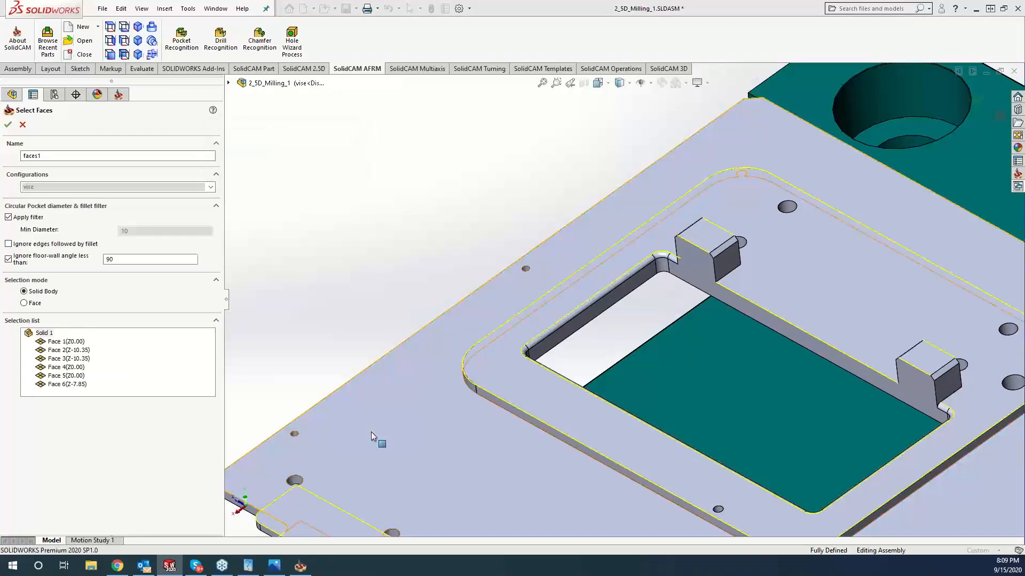
scroll(657, 299, "down", 3)
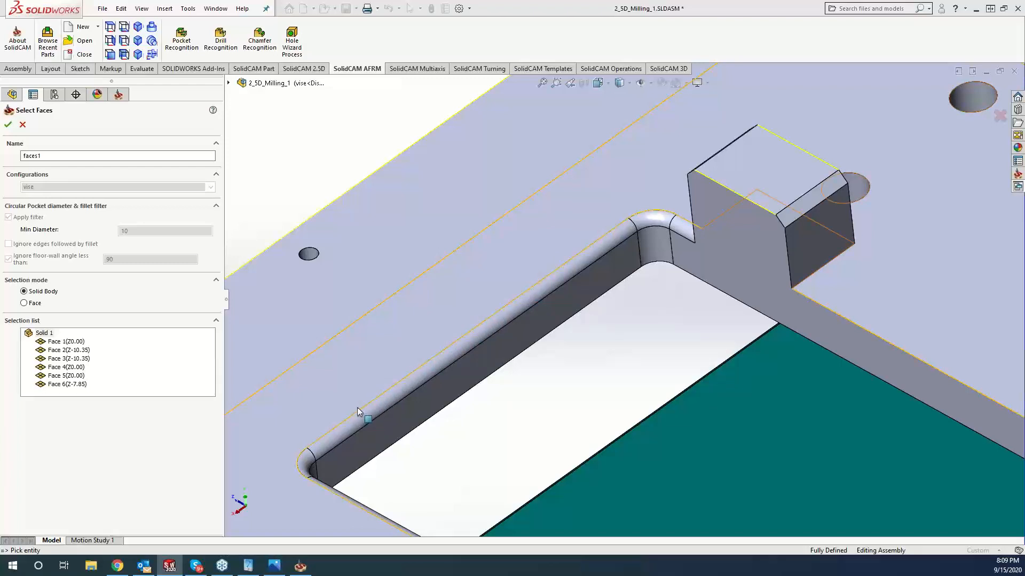
right_click(73, 361)
left_click(100, 379)
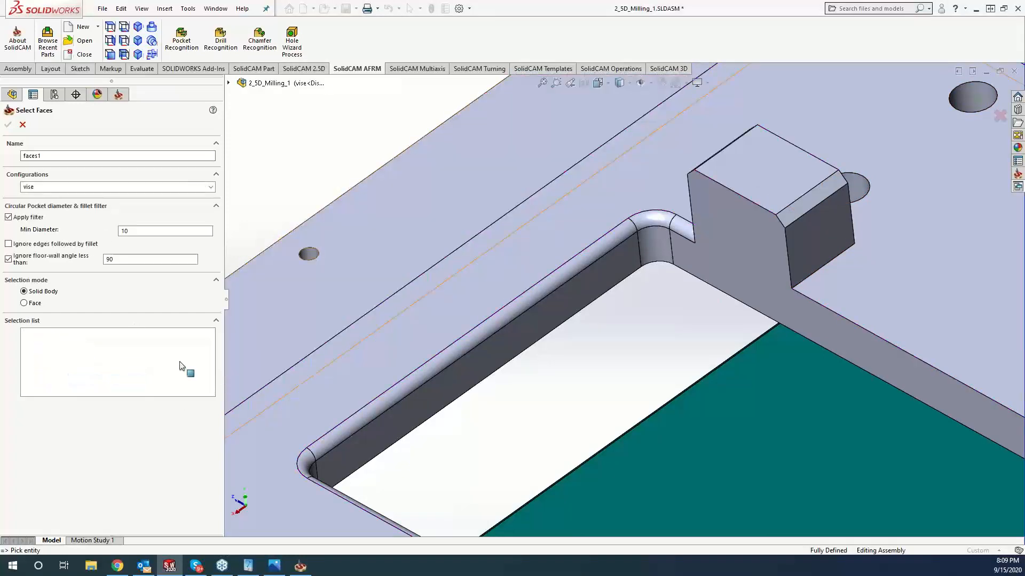
Ignore edges followed by a fillet again, select the plate's solid body, and accept the faces1 geometry.
left_click(8, 244)
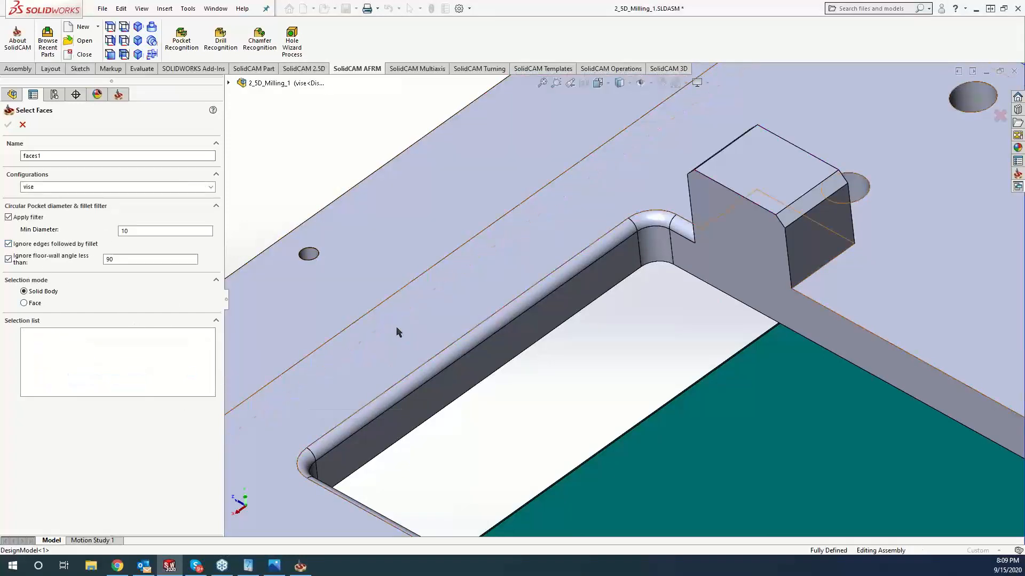
left_click(325, 326)
scroll(576, 377, "up", 6)
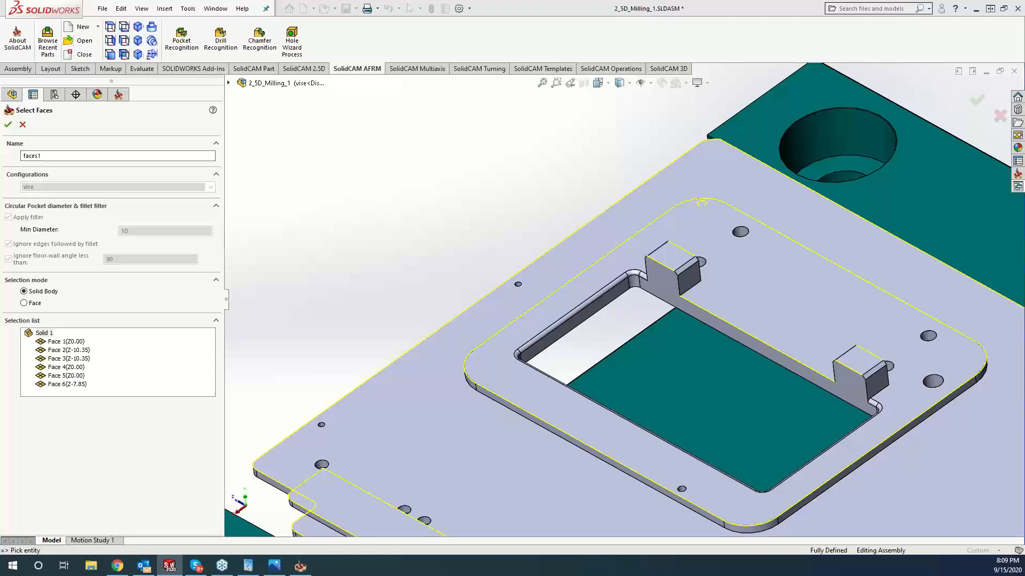
left_click(8, 124)
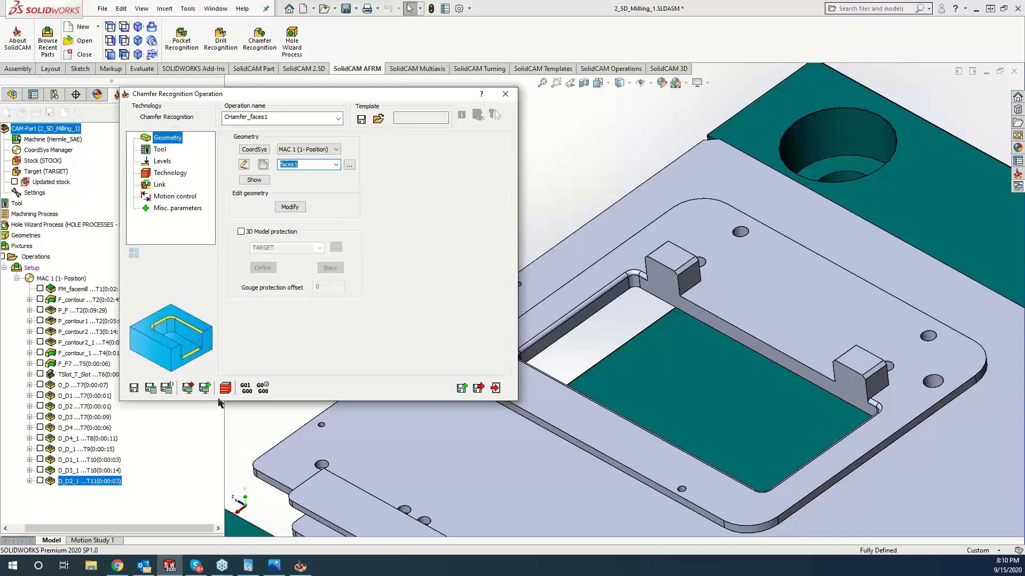
Review the list of recognized faces in the faces1 geometry and leave it without changes.
left_click(291, 207)
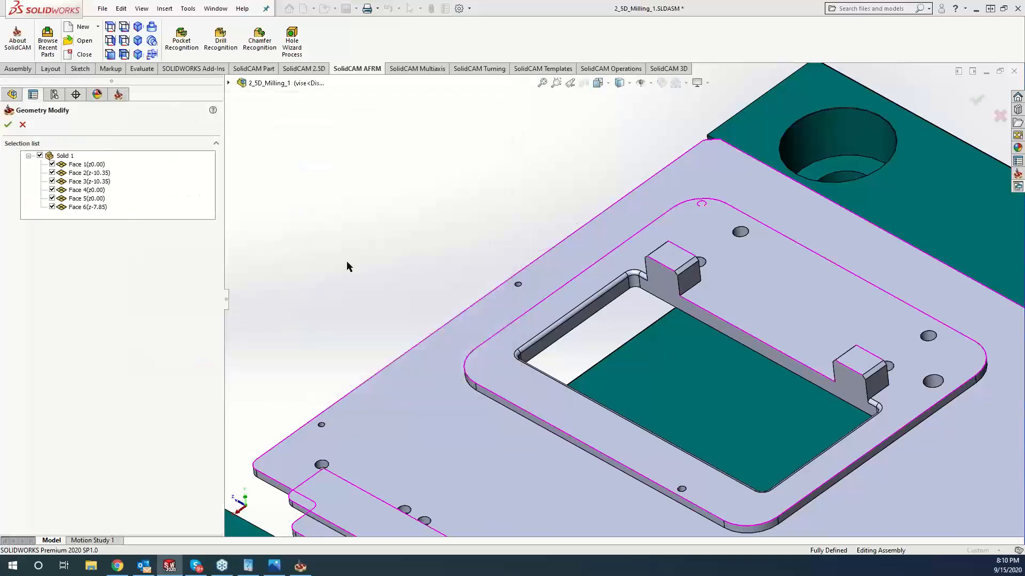
right_click(83, 200)
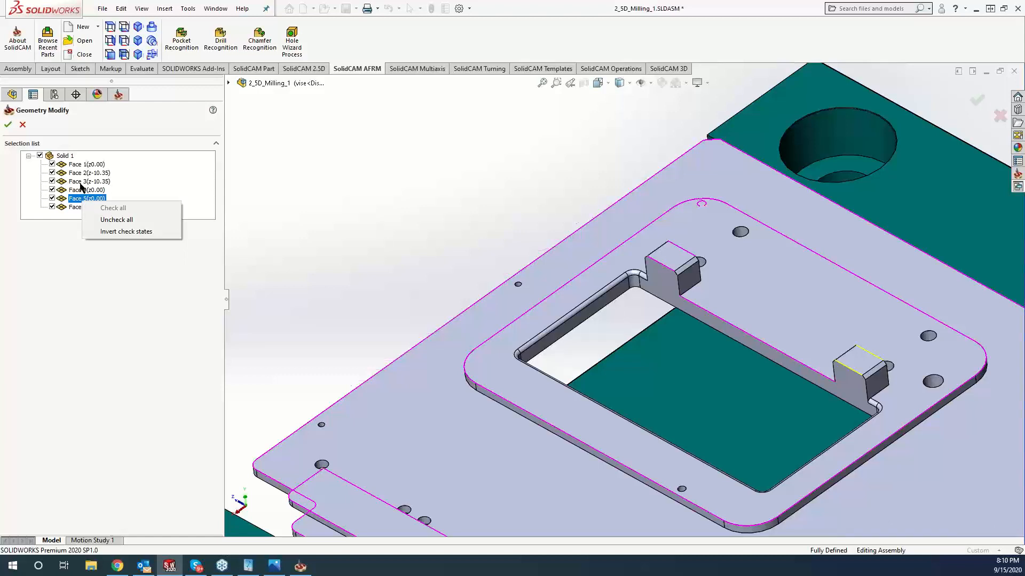
left_click(22, 127)
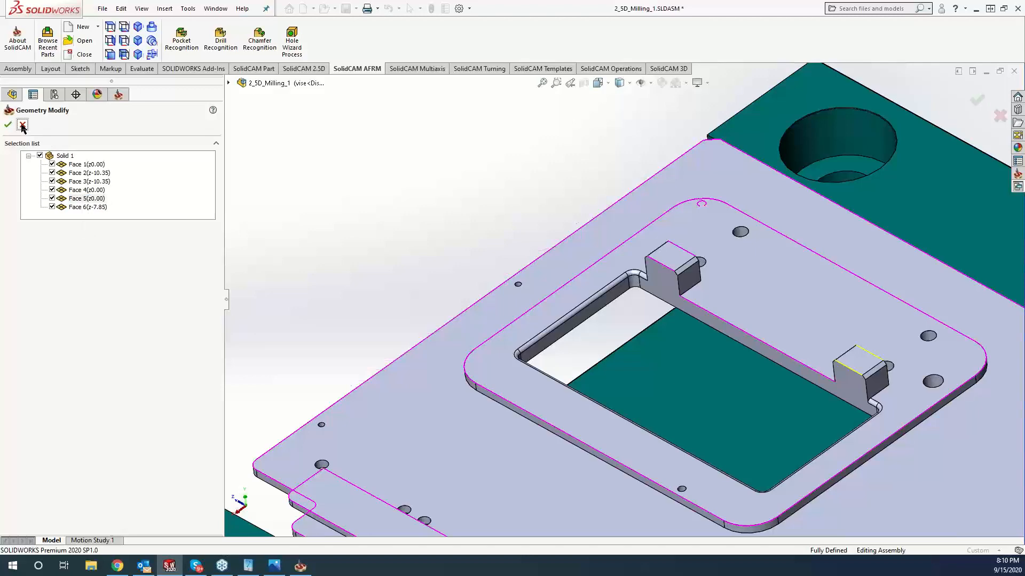
left_click(22, 127)
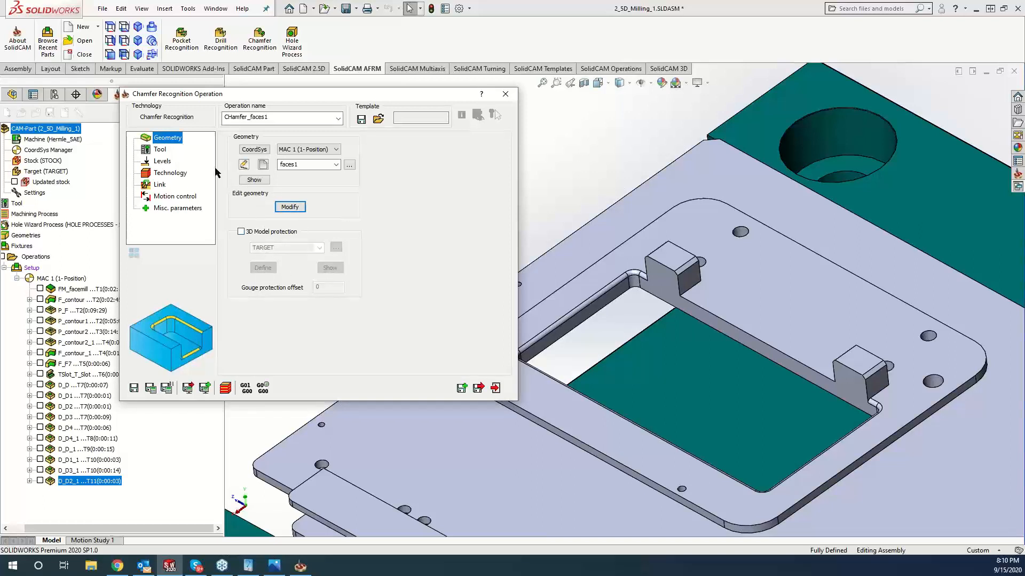
Assign existing tool 5, the 8 mm chamfer drill with a 90-degree angle, to the chamfer operation.
left_click(160, 163)
left_click(300, 300)
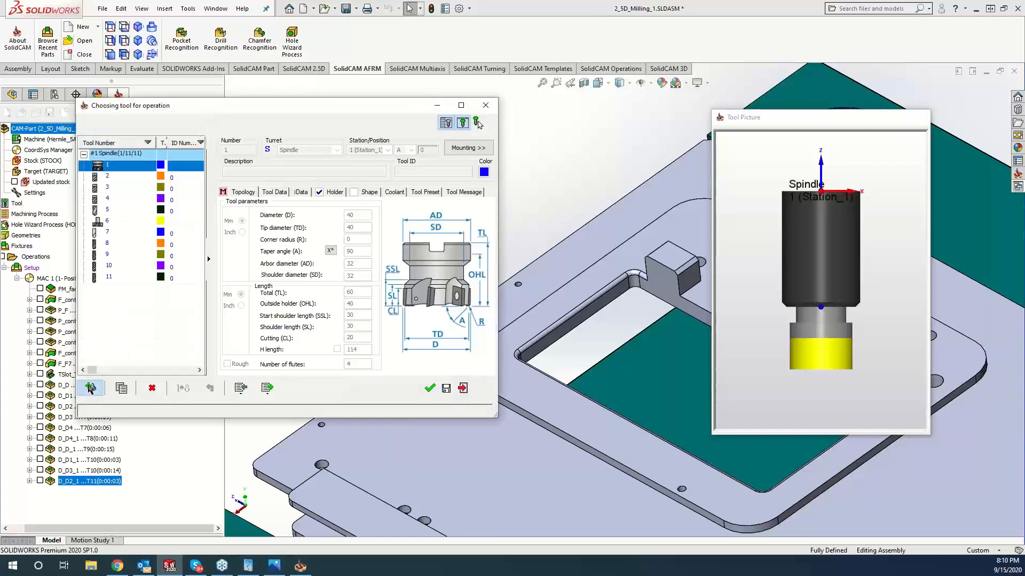
left_click(91, 388)
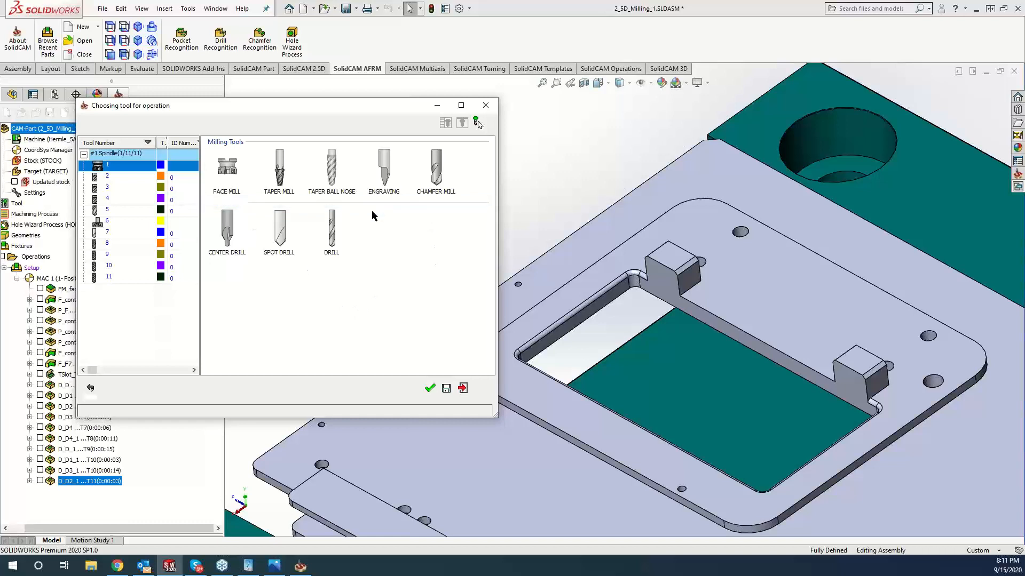
left_click(92, 391)
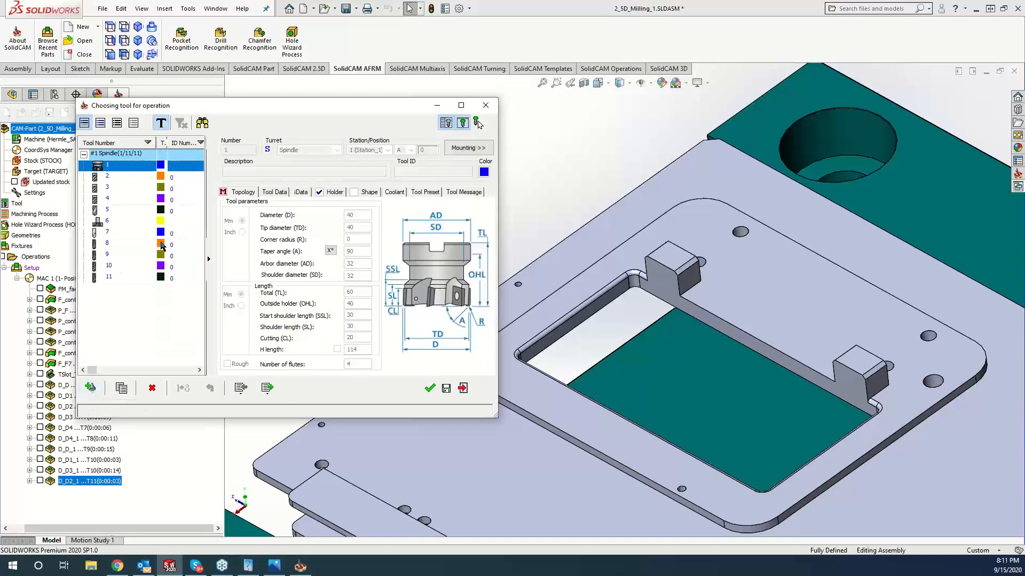
left_click(115, 212)
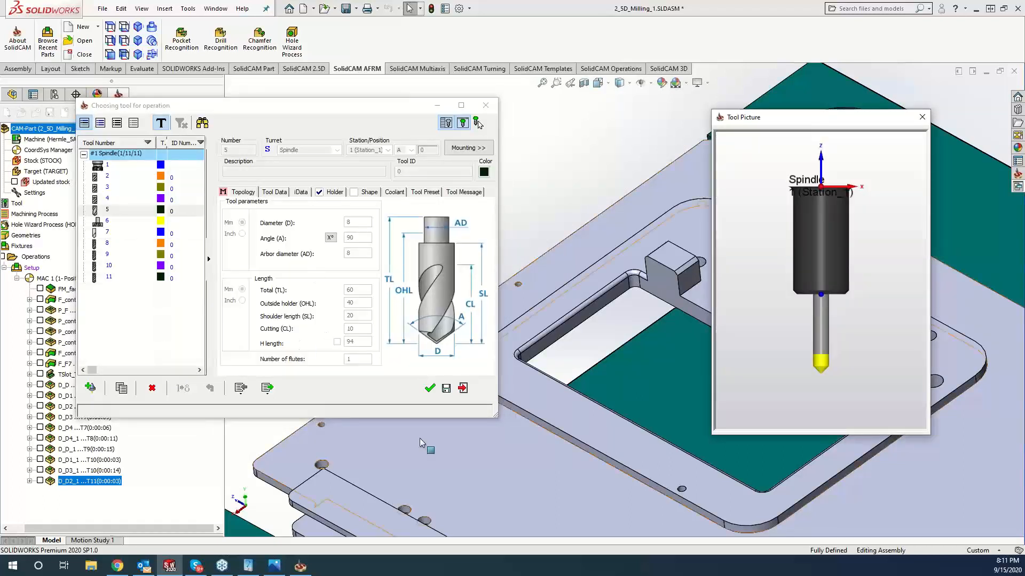
left_click(429, 389)
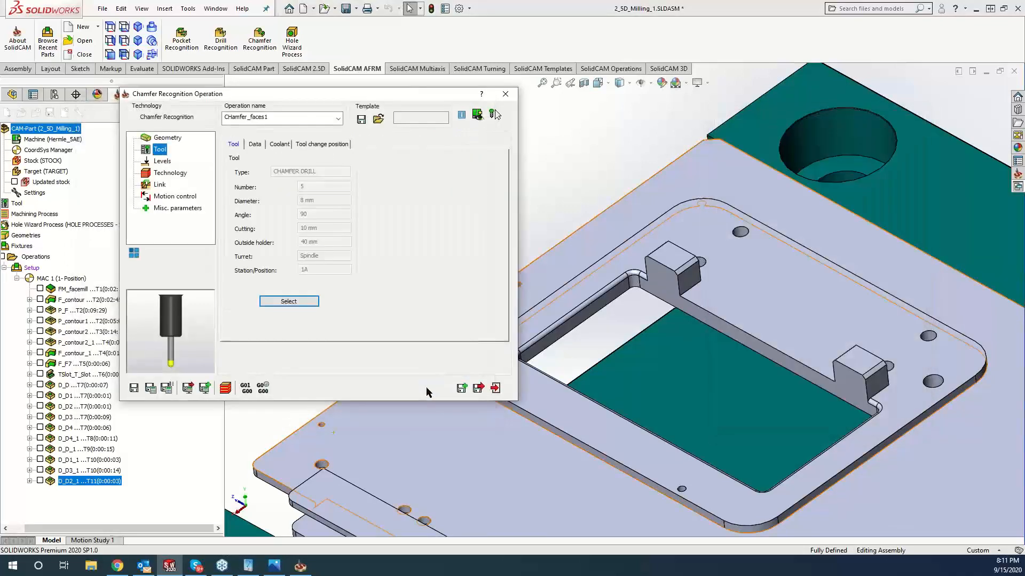
Set the operation's chamfer depth to 0.5.
left_click(163, 161)
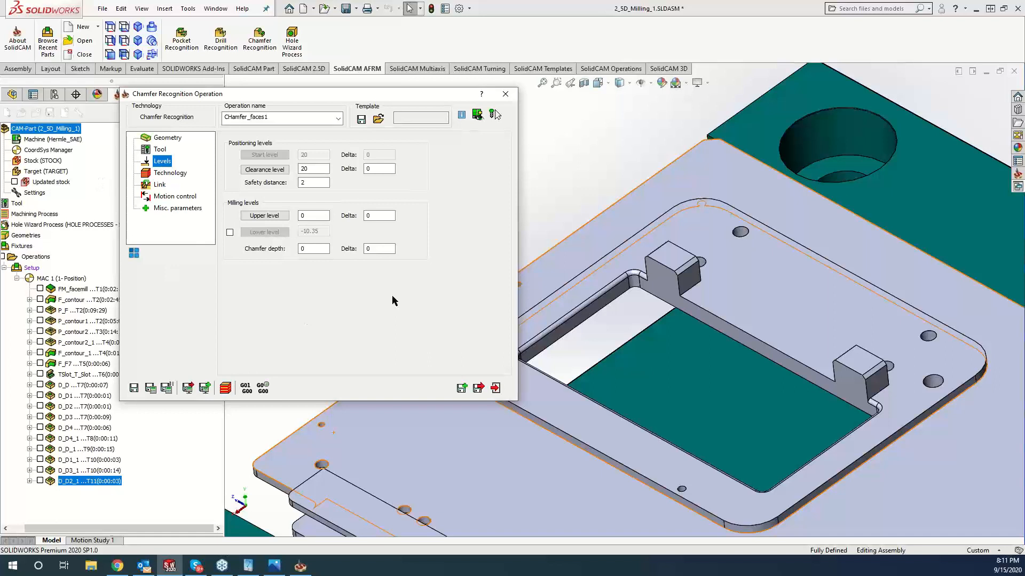
double_click(316, 249)
type(".5")
Set the cutting diameter to 8, compare it with the selected chamfer drill's diameter, and reduce it to 6.
left_click(172, 174)
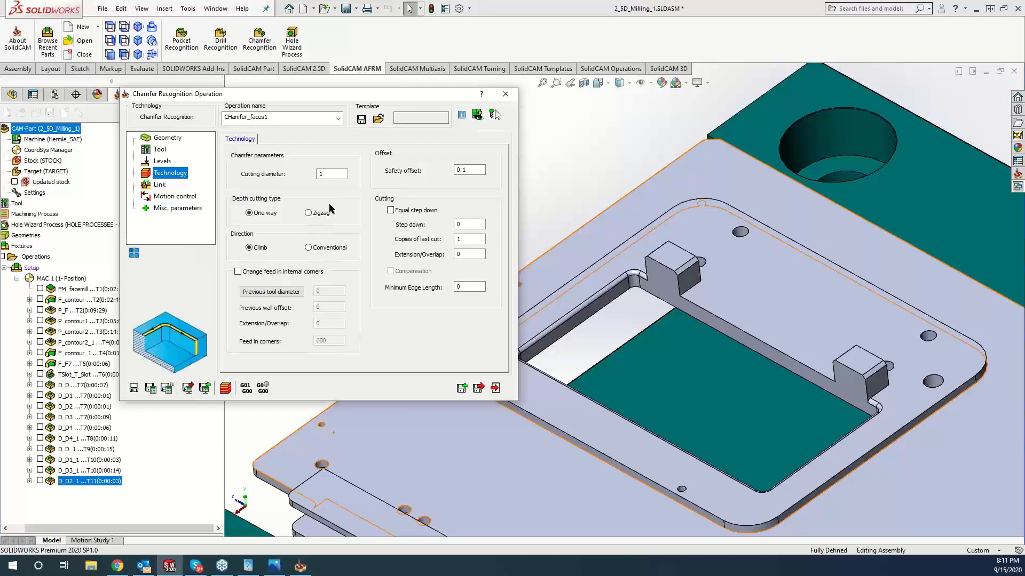
mouse_move(331, 174)
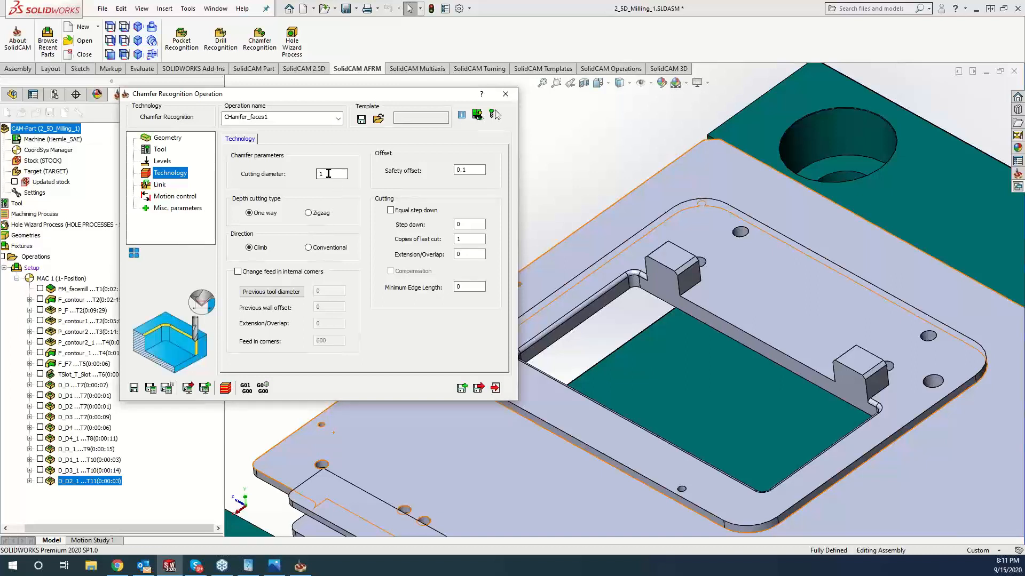
double_click(328, 174)
type("8")
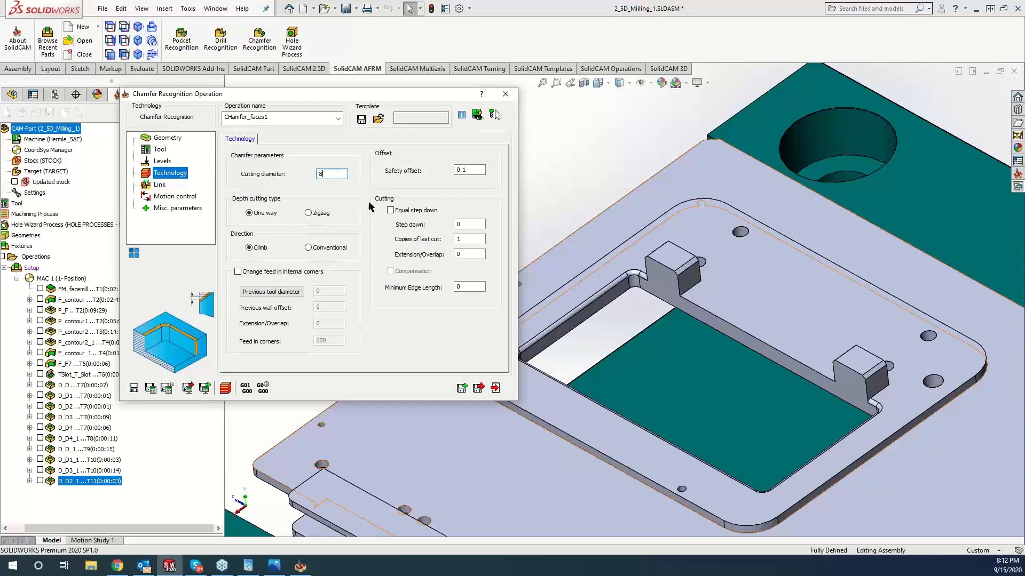
left_click(161, 150)
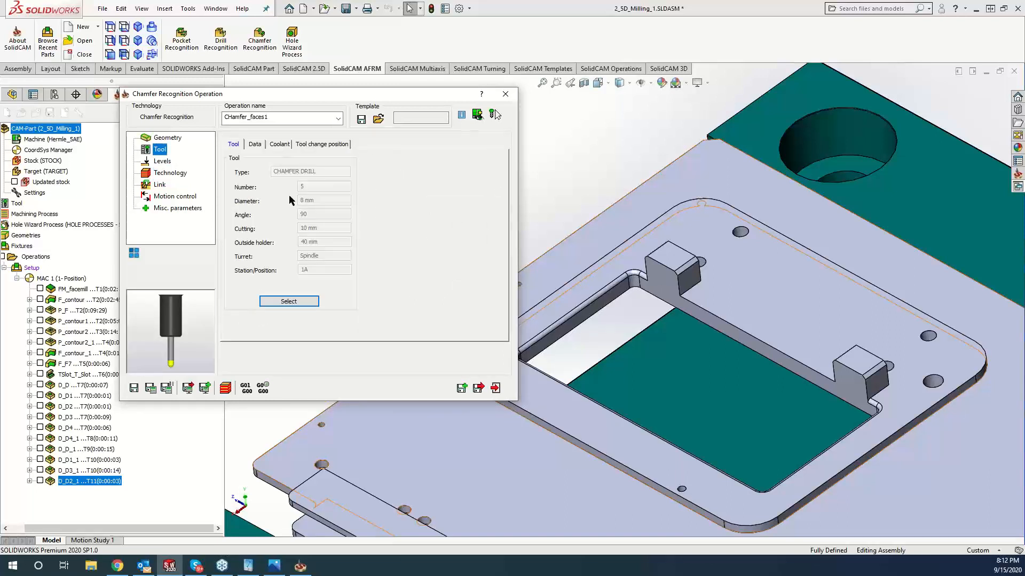
left_click(169, 172)
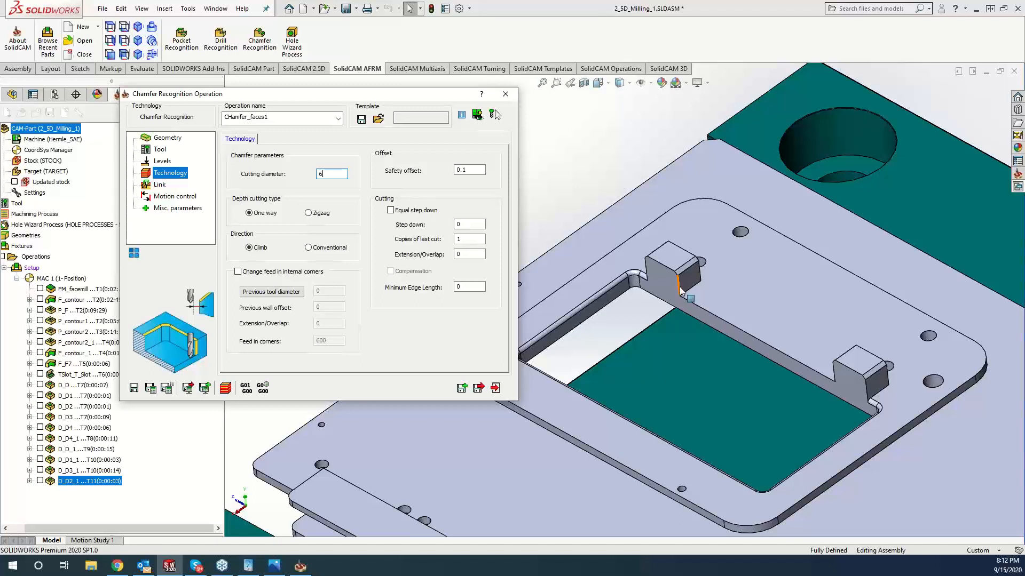
Set the chamfer cut's Extension/Overlap to 1.
double_click(468, 255)
type(".")
left_click(466, 286)
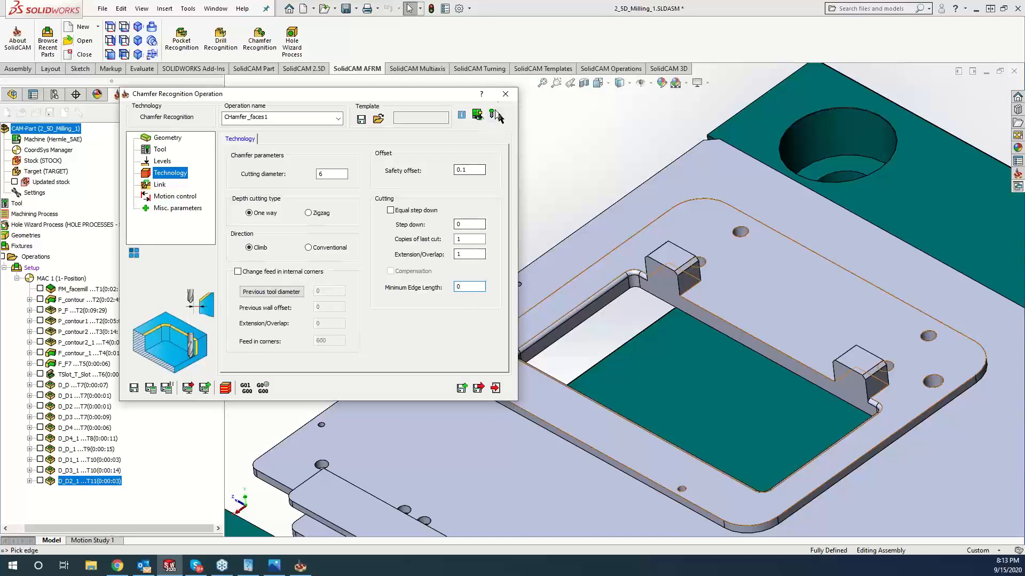
Read the help on the Chamfer Recognition cutting parameters, including Minimum Edge Length, and return to the operation.
left_click(480, 93)
left_click(468, 287)
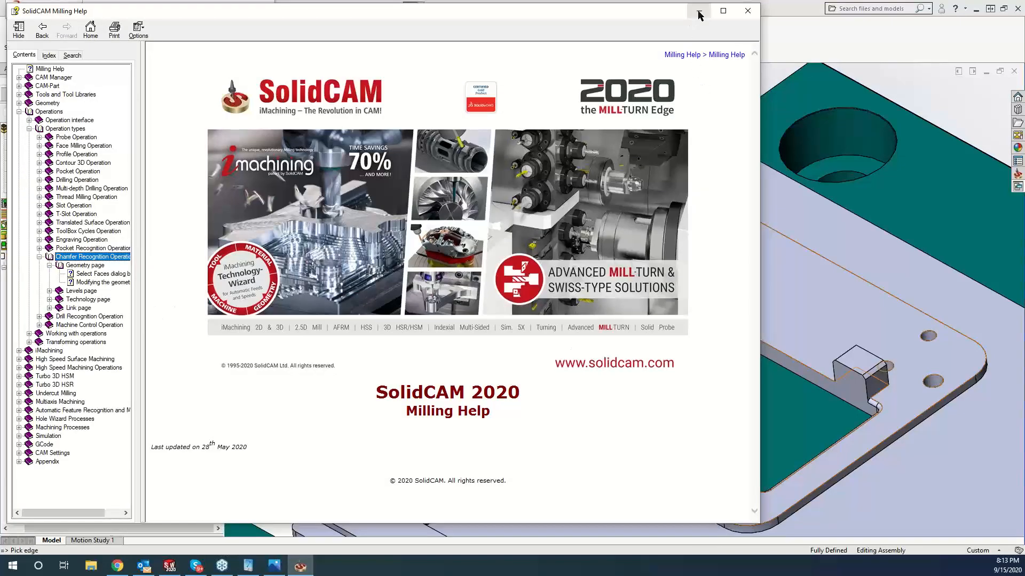
left_click(81, 301)
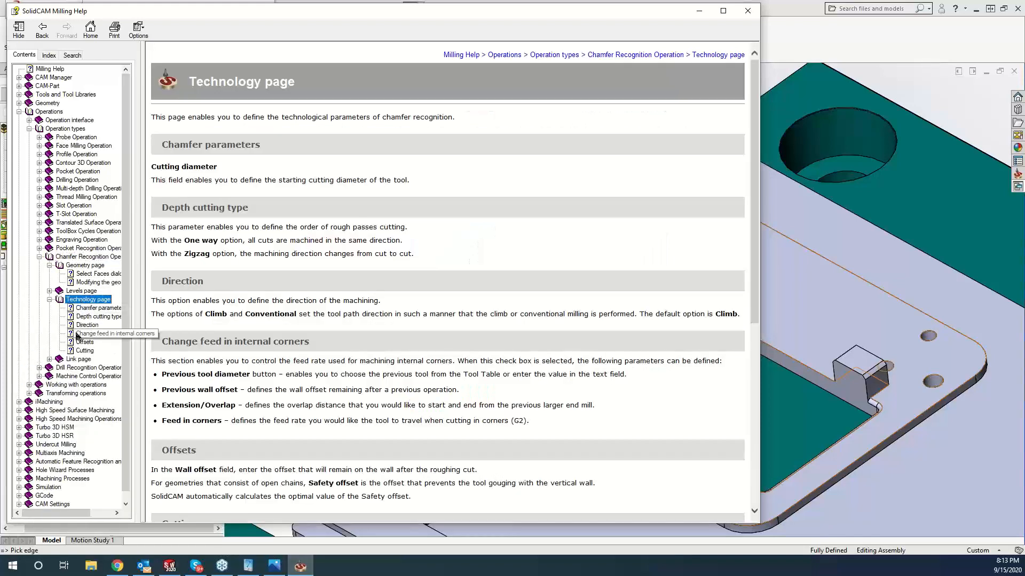
left_click(83, 351)
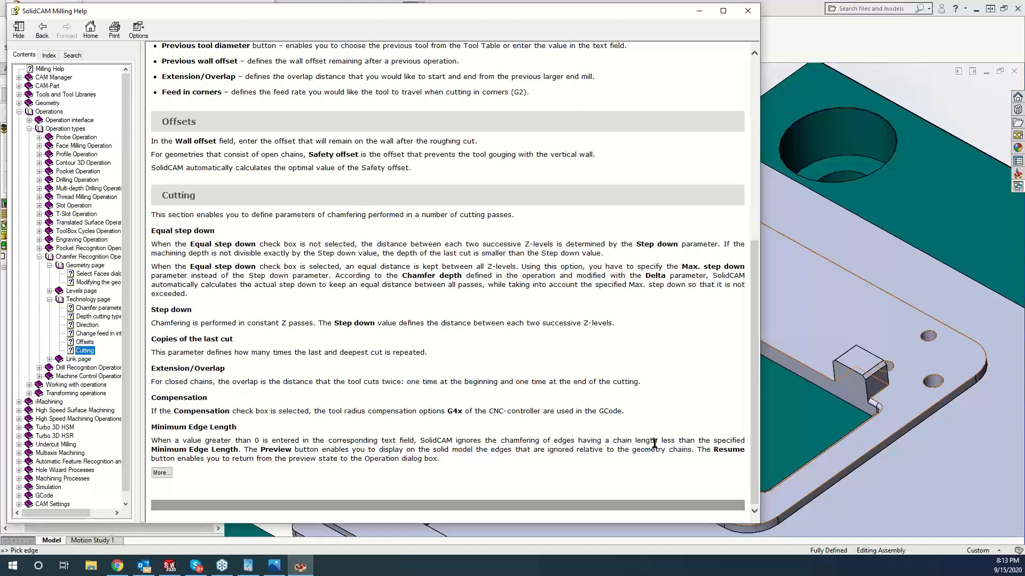
left_click(704, 15)
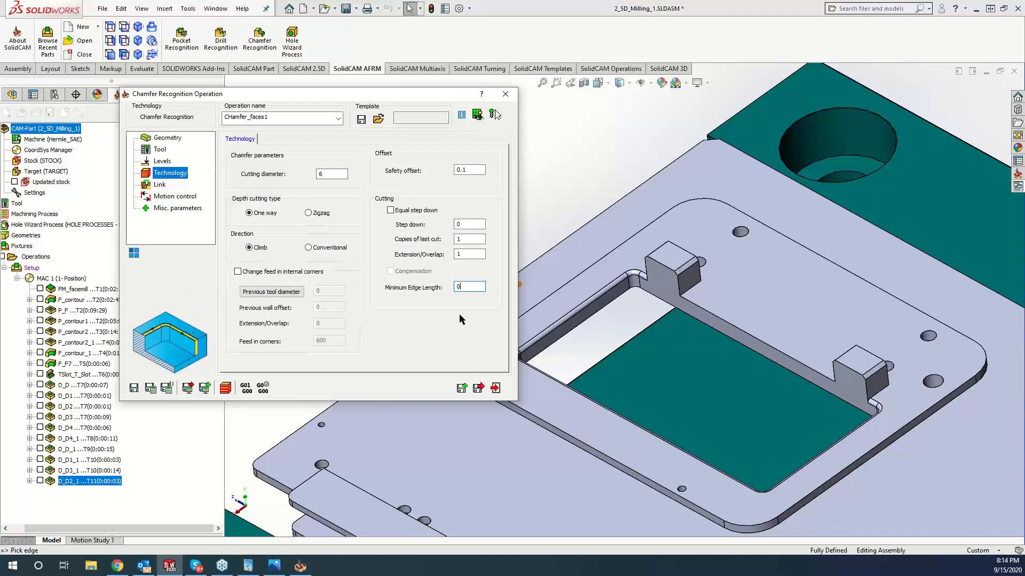
Save and calculate the chamfer operation, and simulate it in SolidVerify with clash monitoring stopped for the current operation.
left_click(159, 184)
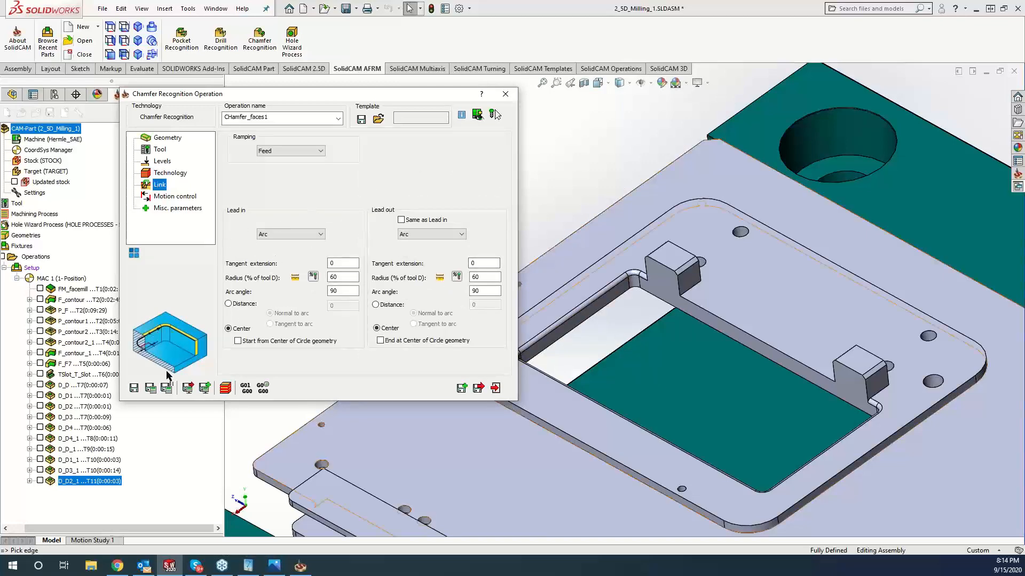
left_click(151, 388)
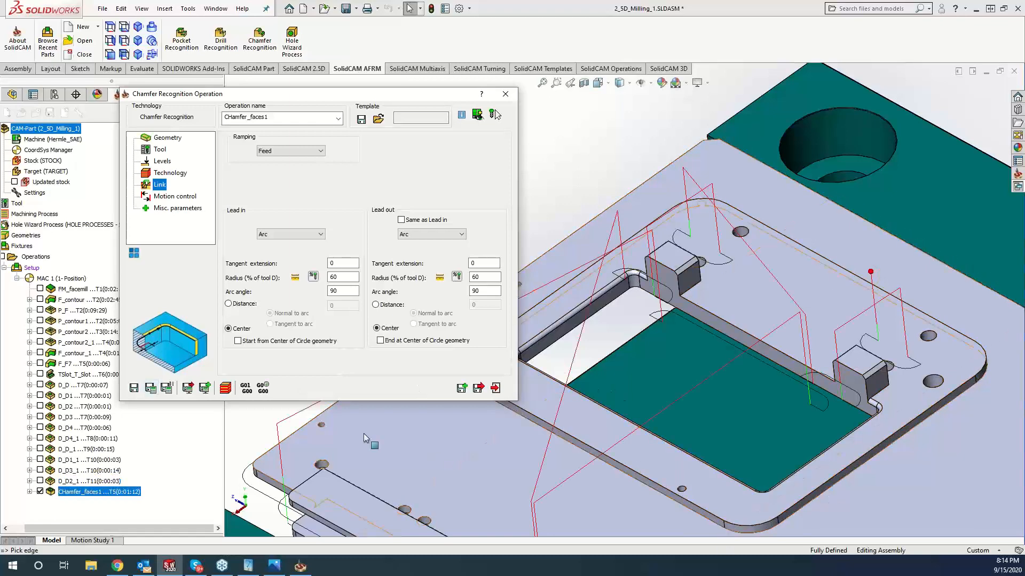
left_click(223, 389)
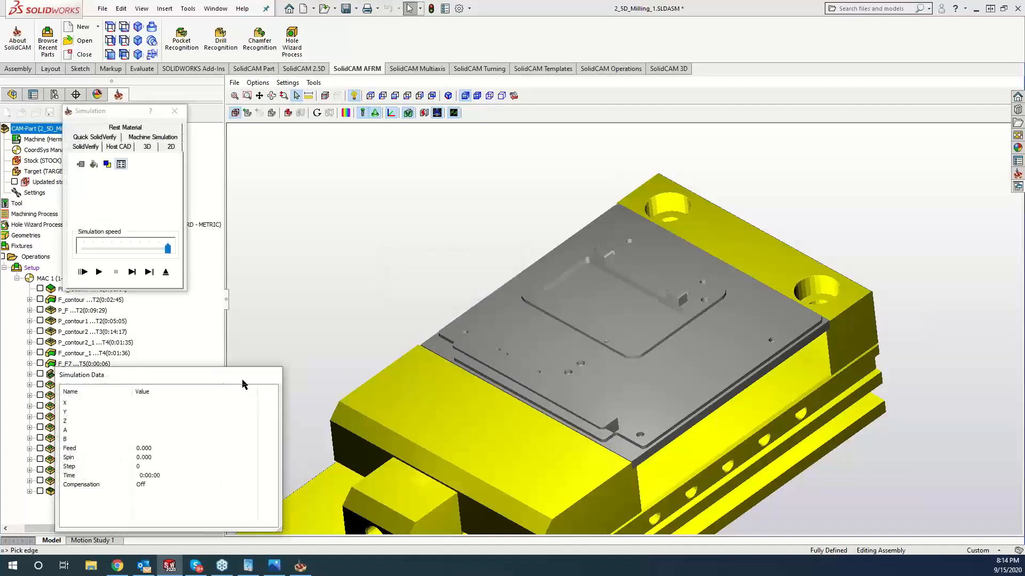
left_click(98, 273)
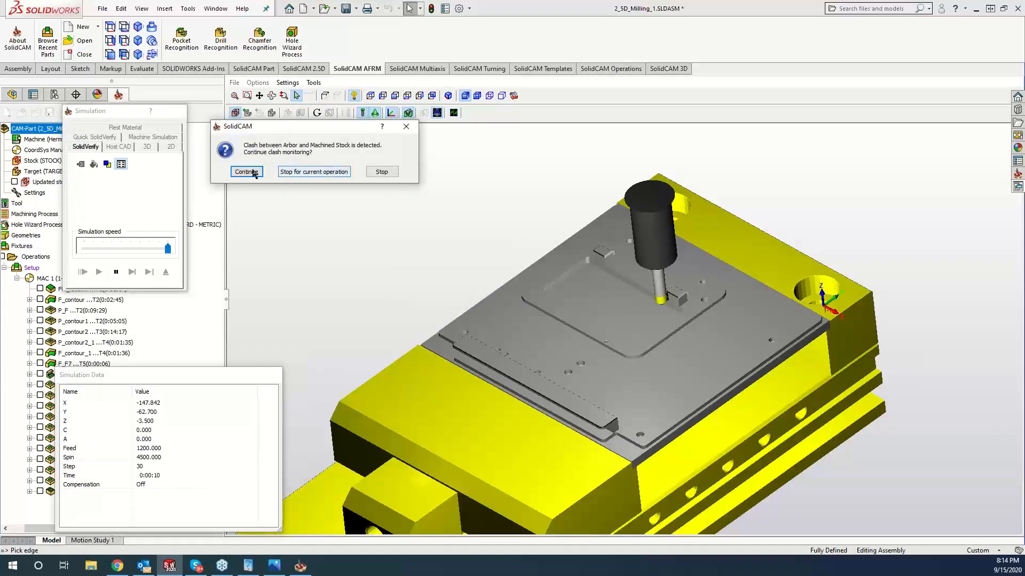
left_click(302, 173)
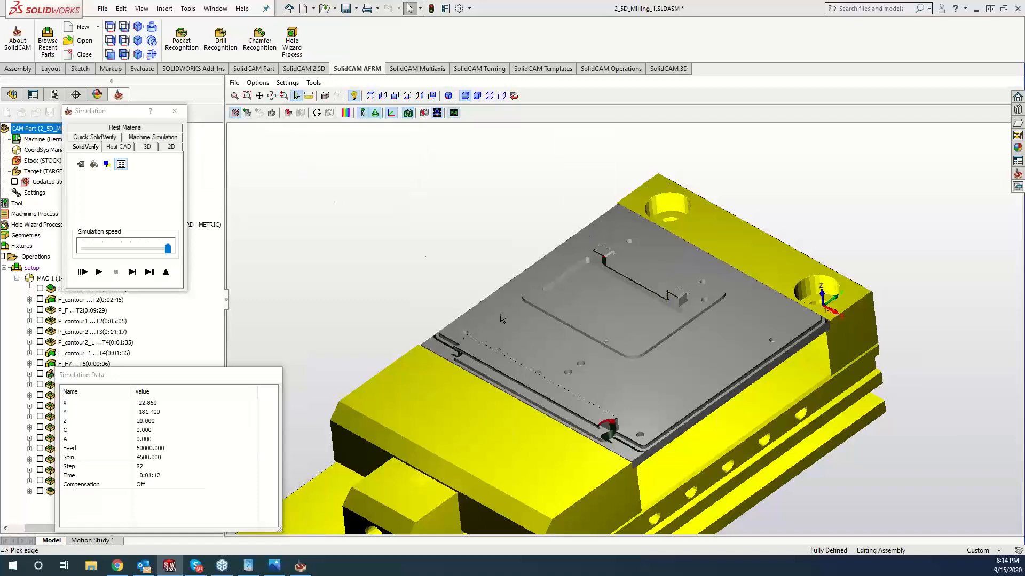
scroll(614, 429, "up", 4)
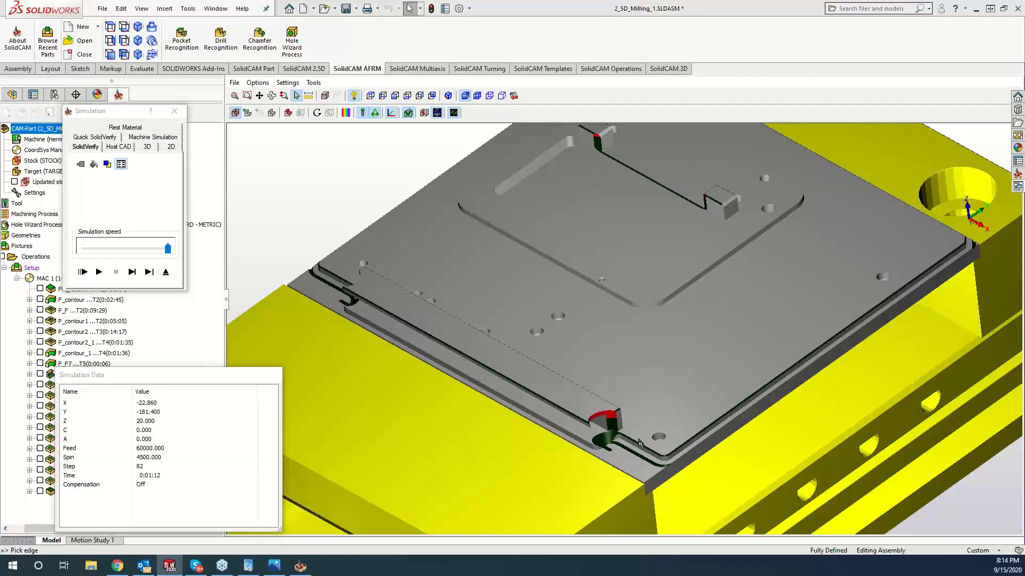
left_click(174, 111)
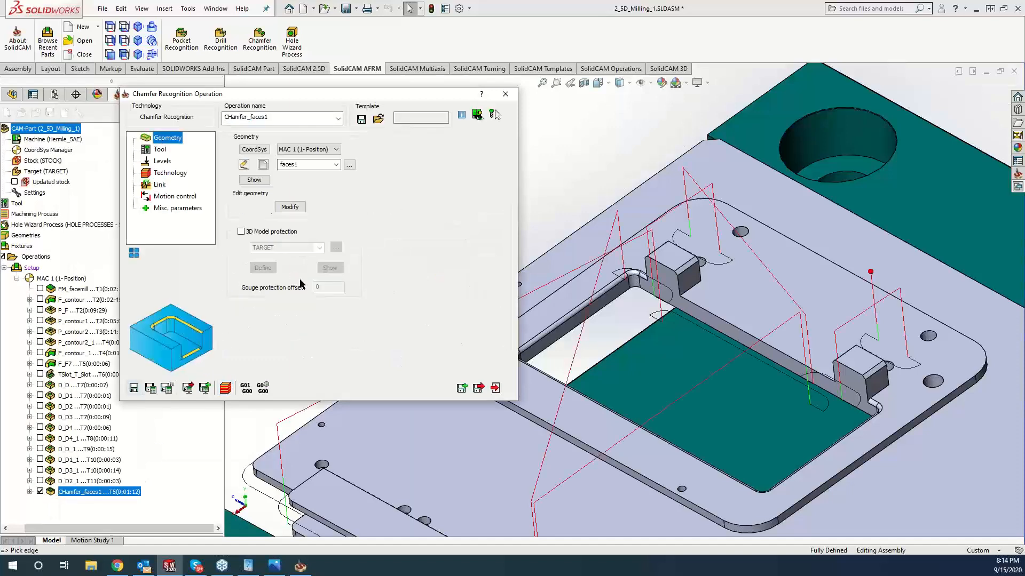
Enable 3D Model protection against TARGET with a gouge protection offset of 1, and recalculate the operation.
left_click(242, 232)
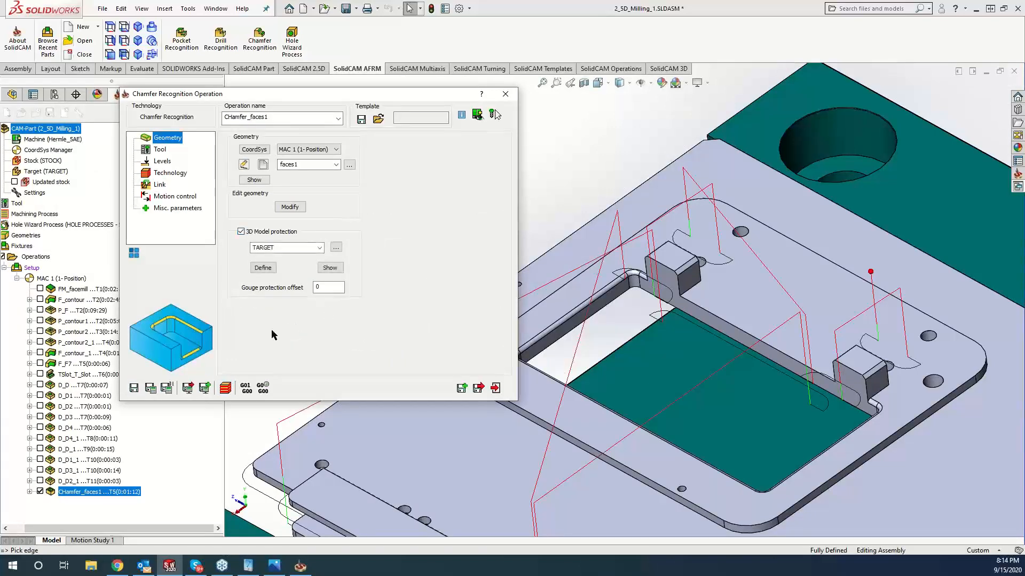
left_click(322, 288)
double_click(319, 288)
type("1")
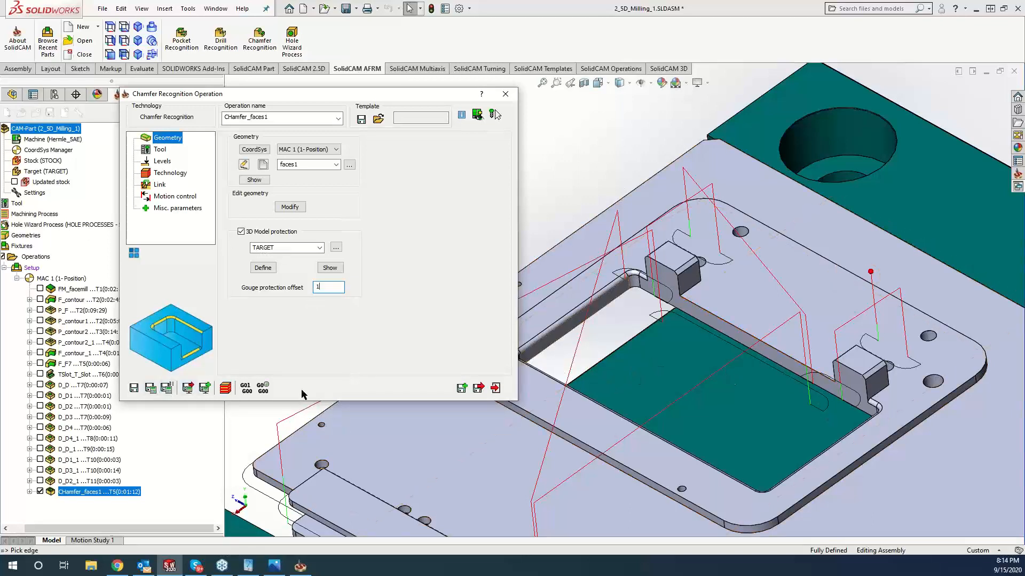
left_click(170, 392)
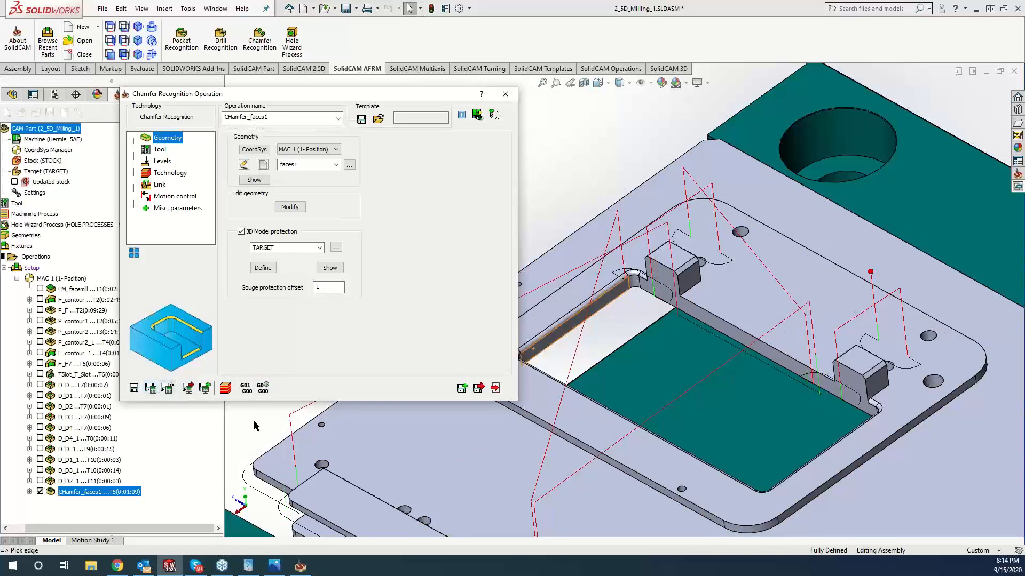
Simulate the protected chamfer toolpath with clash monitoring stopped for the operation, and inspect the chamfered edges around the plate and blocks.
left_click(225, 389)
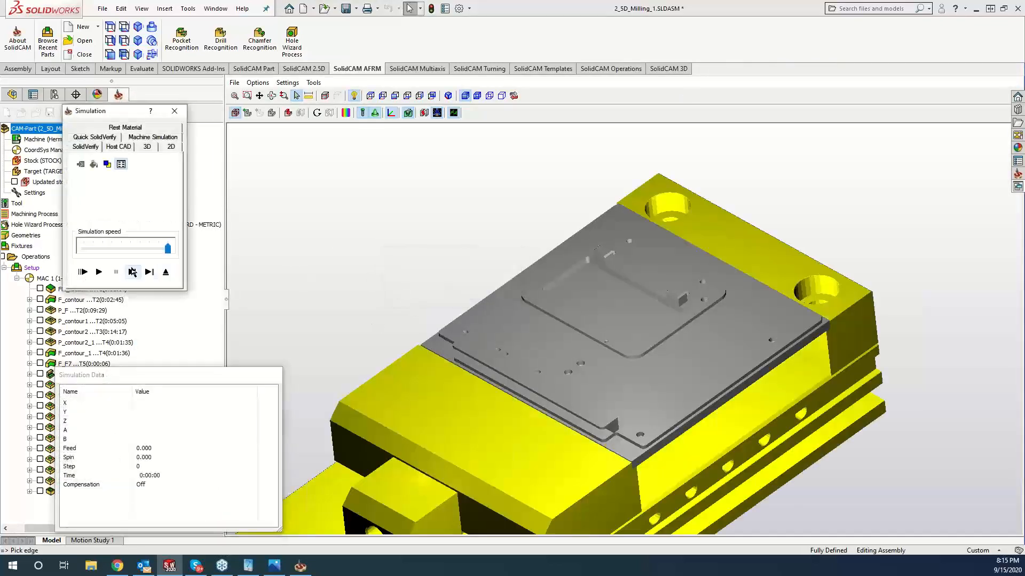
left_click(99, 273)
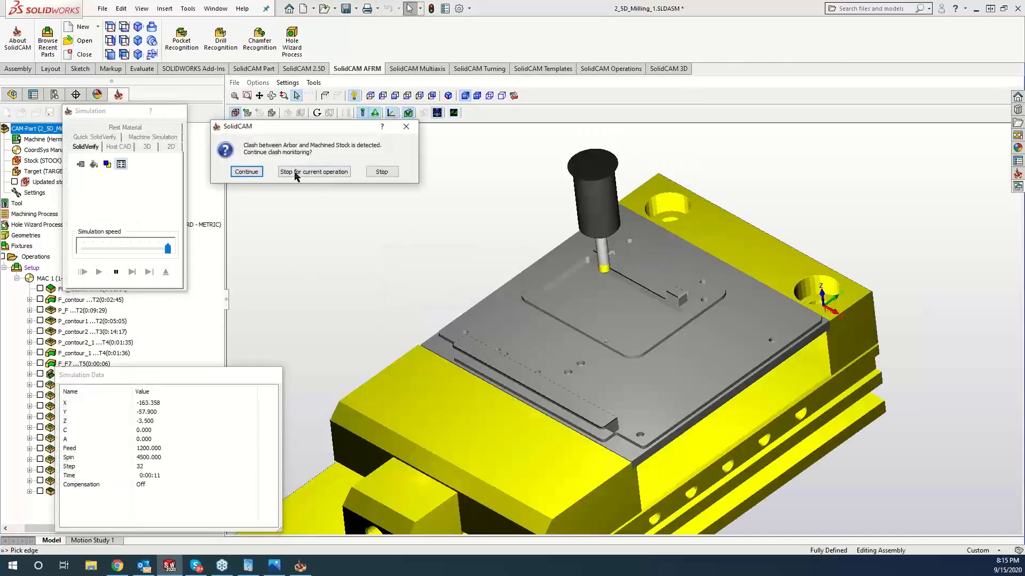
left_click(296, 175)
scroll(672, 306, "up", 3)
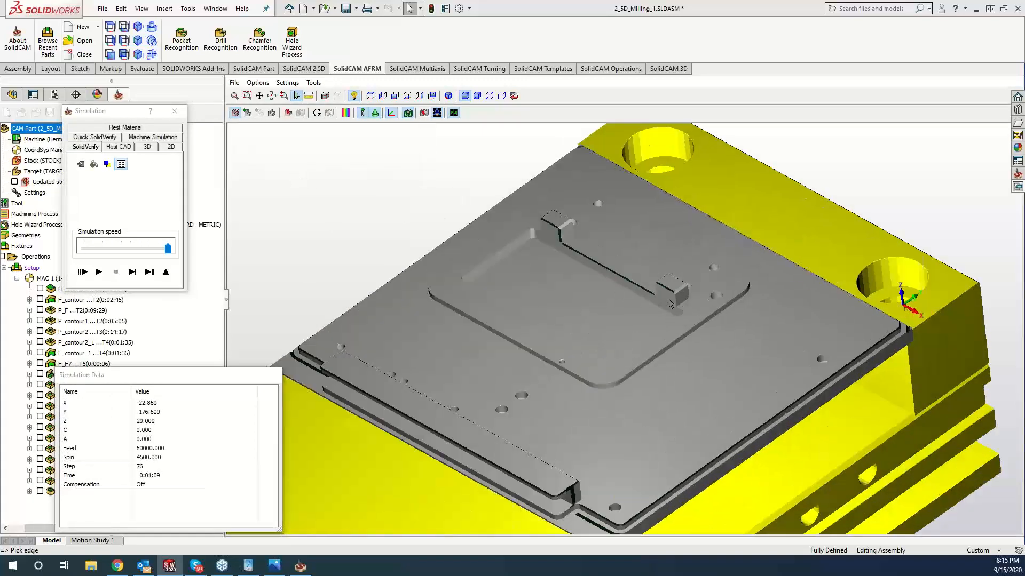
middle_click_drag(565, 335, 595, 351)
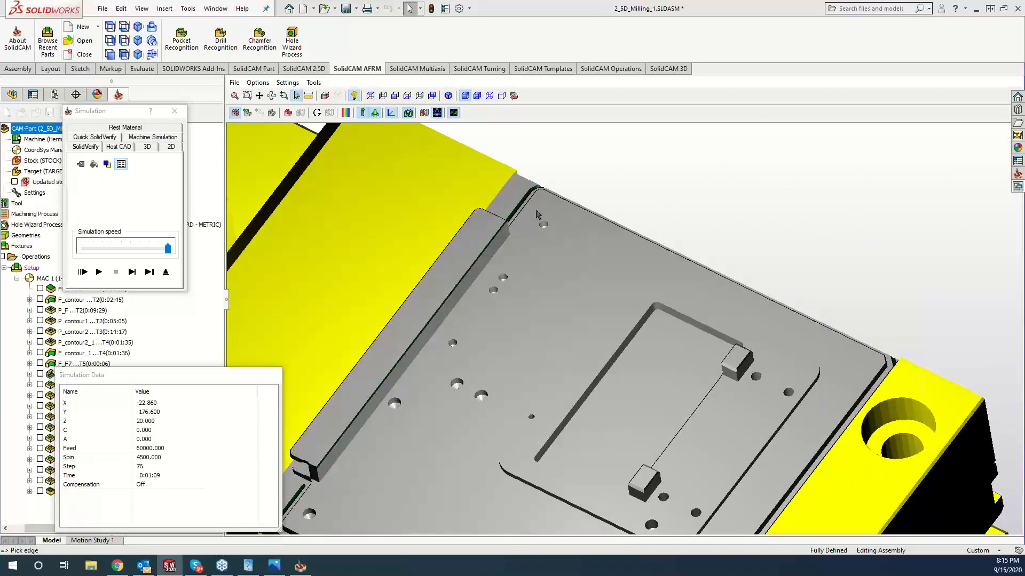
left_click(132, 272)
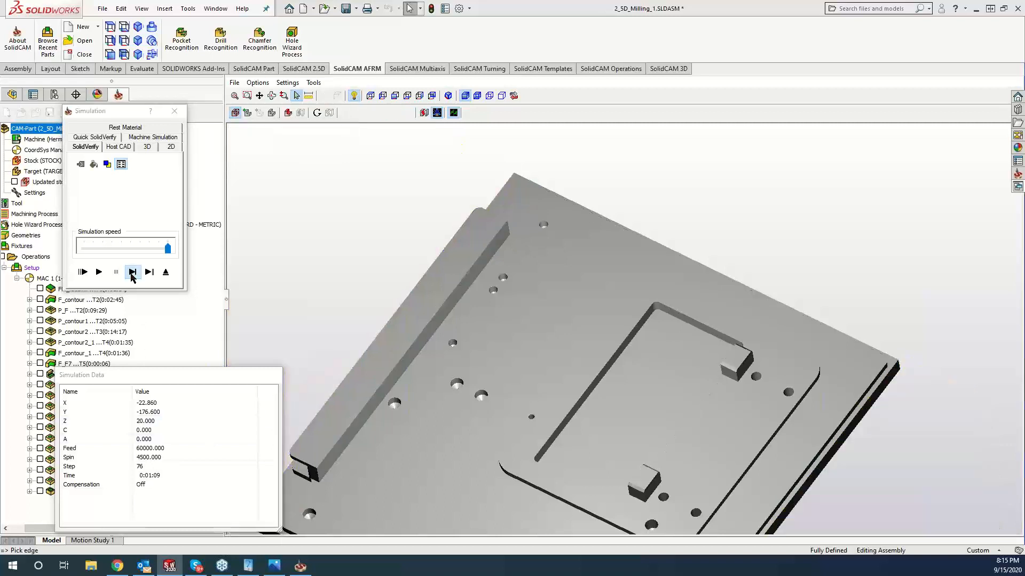
Advance the SolidVerify simulation through the first chamfer moves at the block, examine the tool's position there, and close the simulation.
left_click(132, 274)
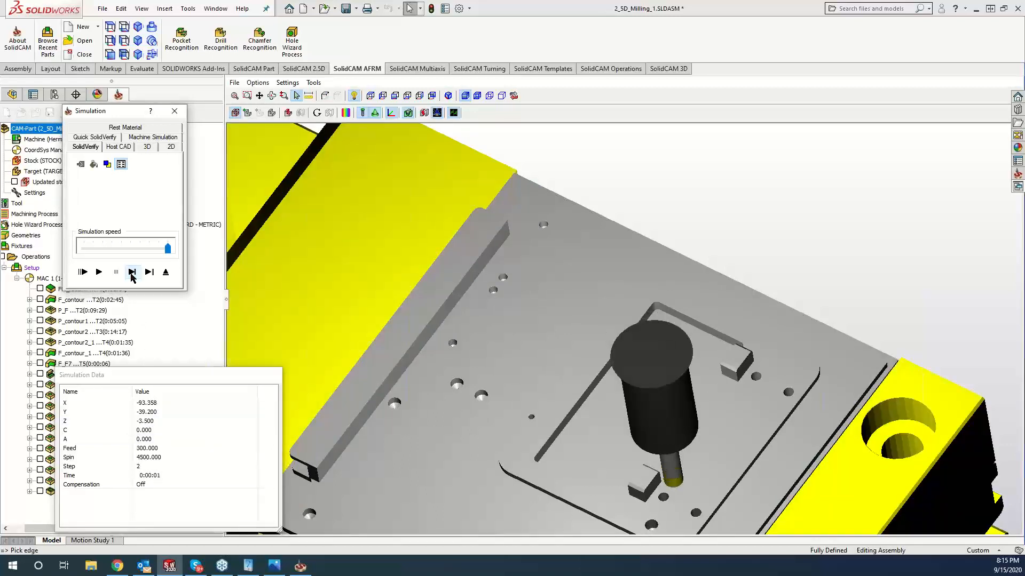
left_click(132, 274)
left_click(132, 275)
left_click(132, 276)
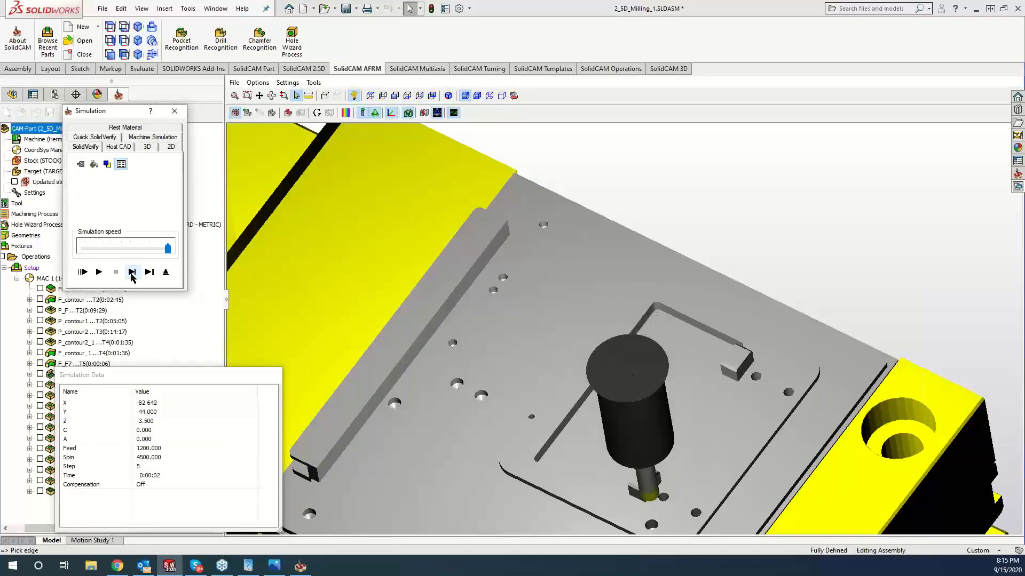
middle_click_drag(296, 337, 431, 190)
scroll(587, 325, "up", 5)
left_click(175, 111)
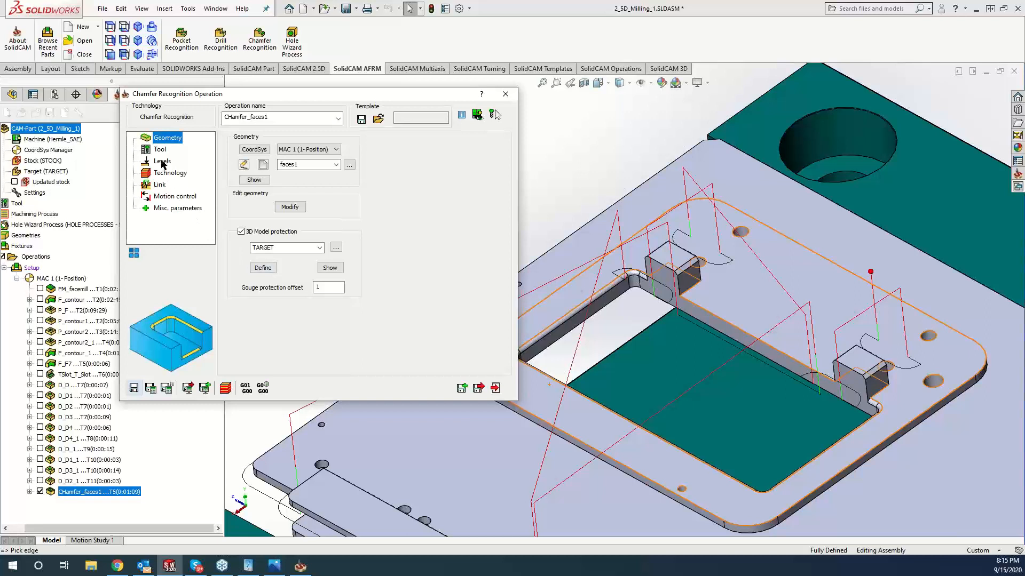
Set the chamfer's cutting diameter to 1 and save and recalculate the operation.
left_click(162, 174)
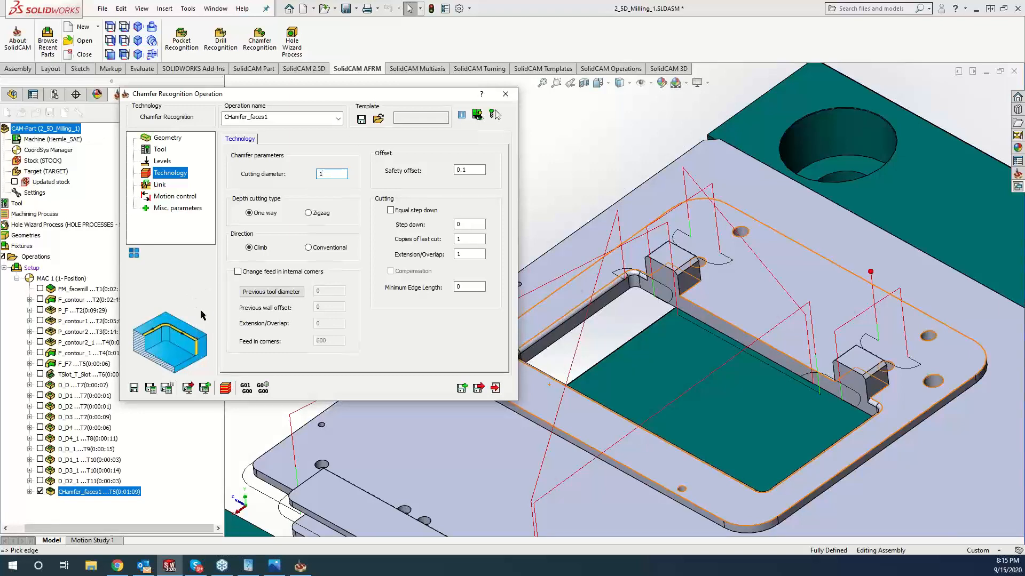
left_click(151, 389)
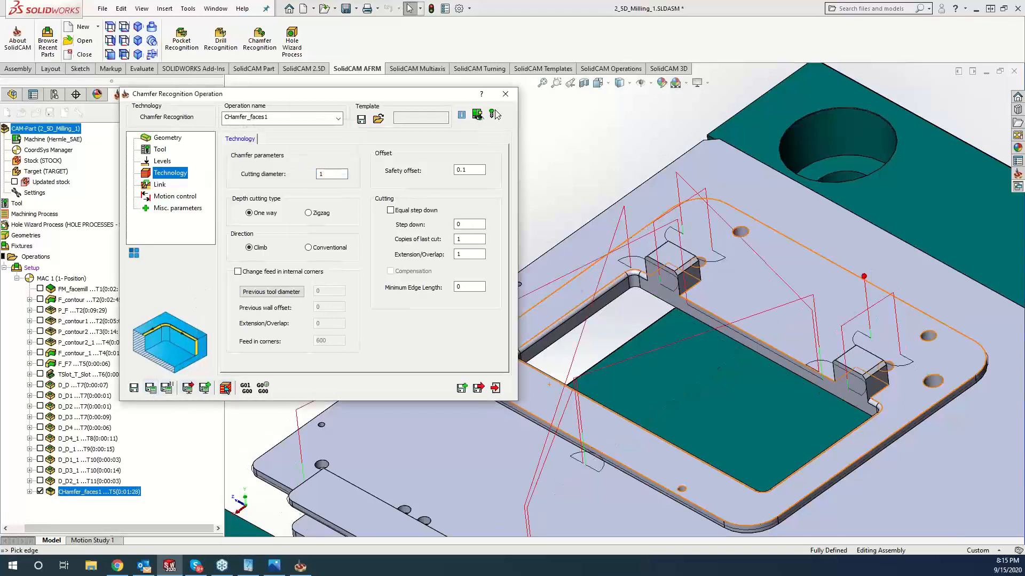
Simulate the recalculated chamfer move by move and examine where the tool tip meets the block's upper edge.
left_click(226, 388)
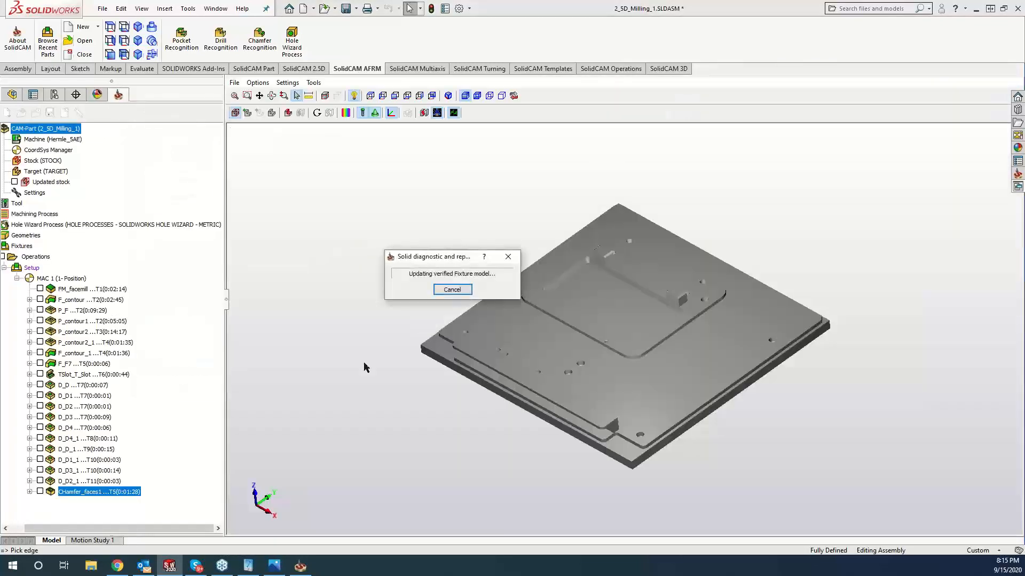
left_click(133, 273)
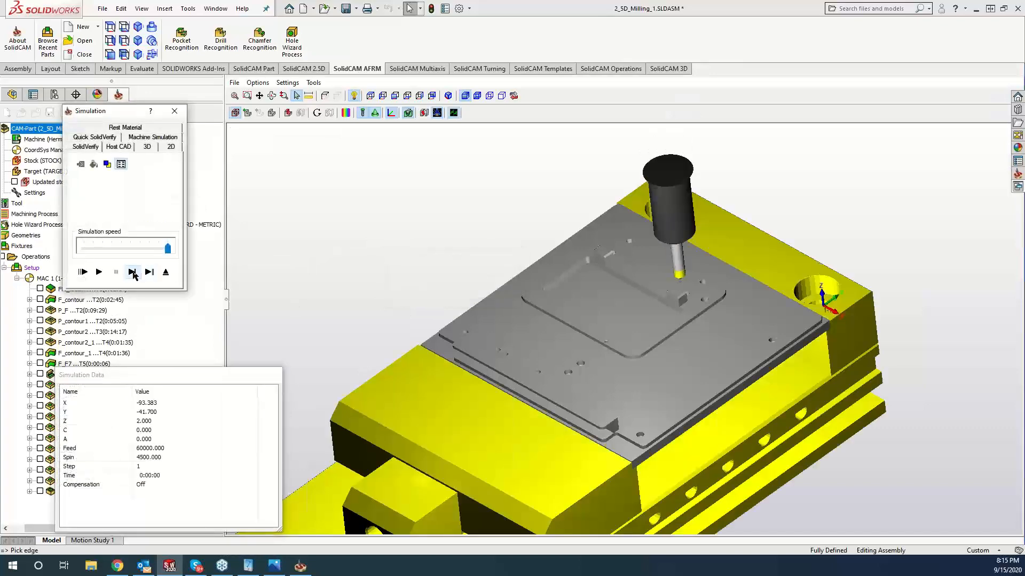
left_click(132, 273)
left_click(132, 273)
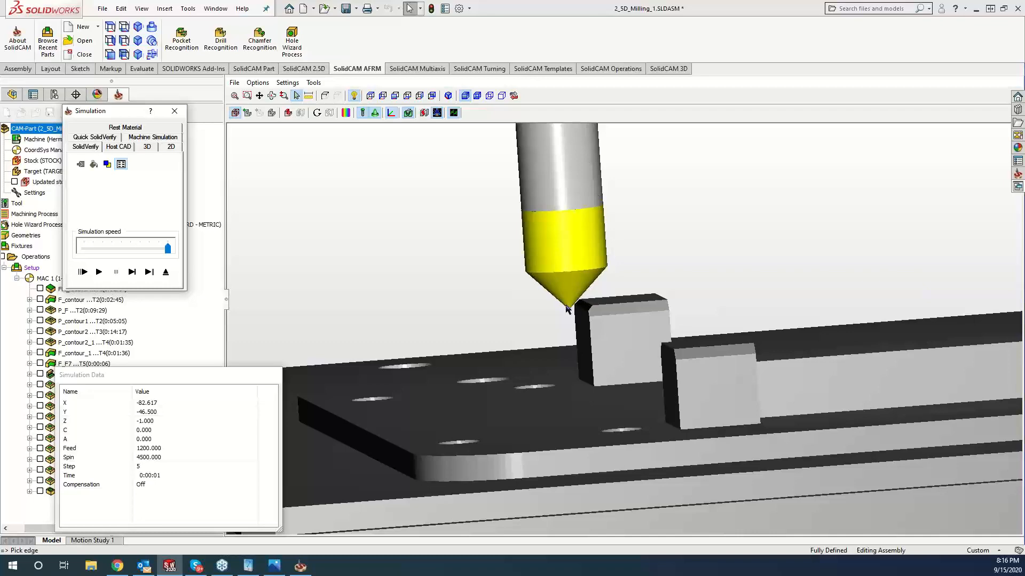
scroll(500, 346, "down", 6)
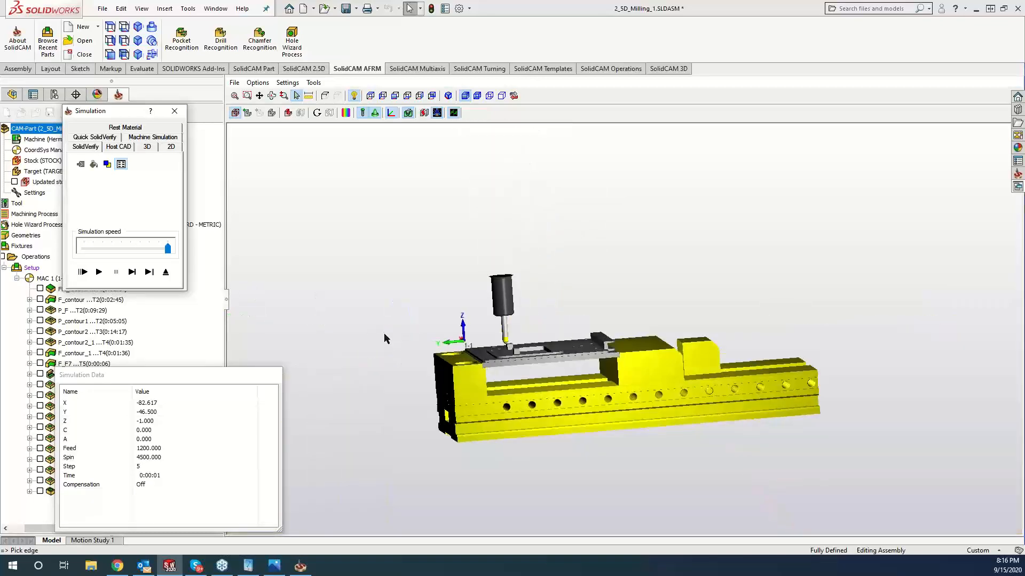
Play the rest of the chamfer simulation, inspect the cut at the plate's stepped corner, and leave the operation.
middle_click_drag(383, 333, 415, 354)
left_click(101, 273)
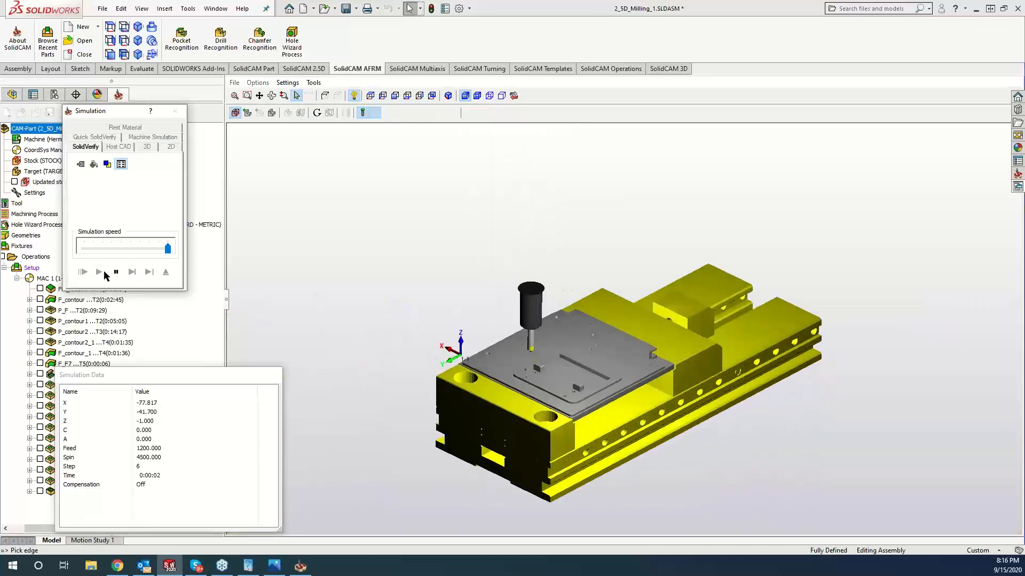
left_click(295, 172)
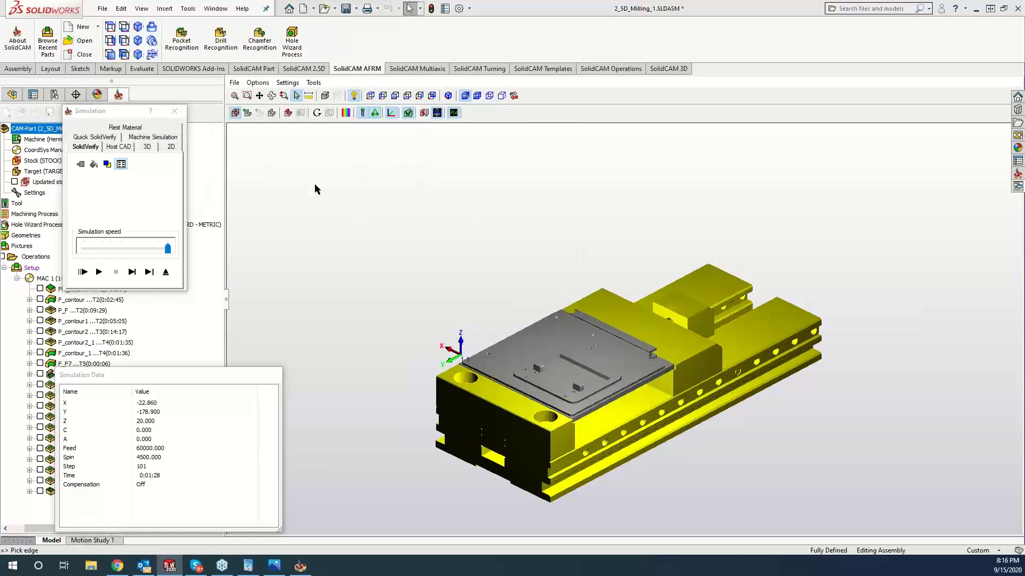
middle_click_drag(316, 188, 609, 288)
scroll(608, 288, "up", 5)
scroll(608, 288, "up", 3)
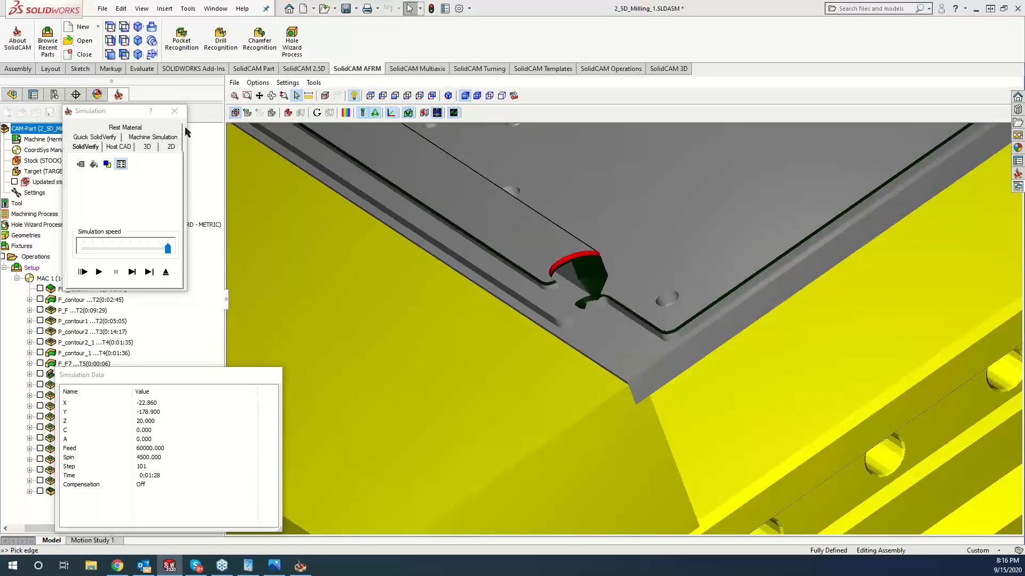
left_click(173, 110)
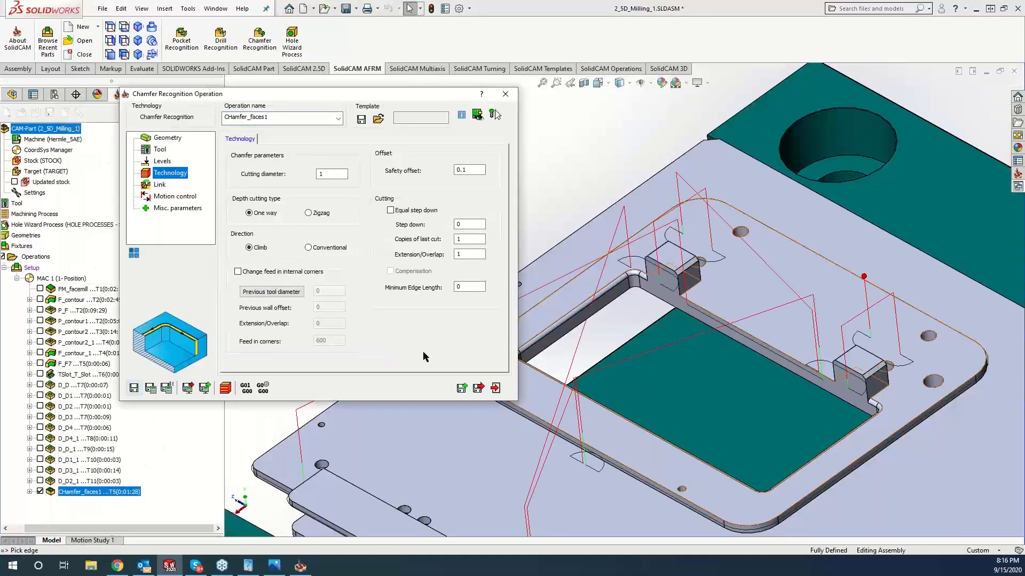
left_click(504, 93)
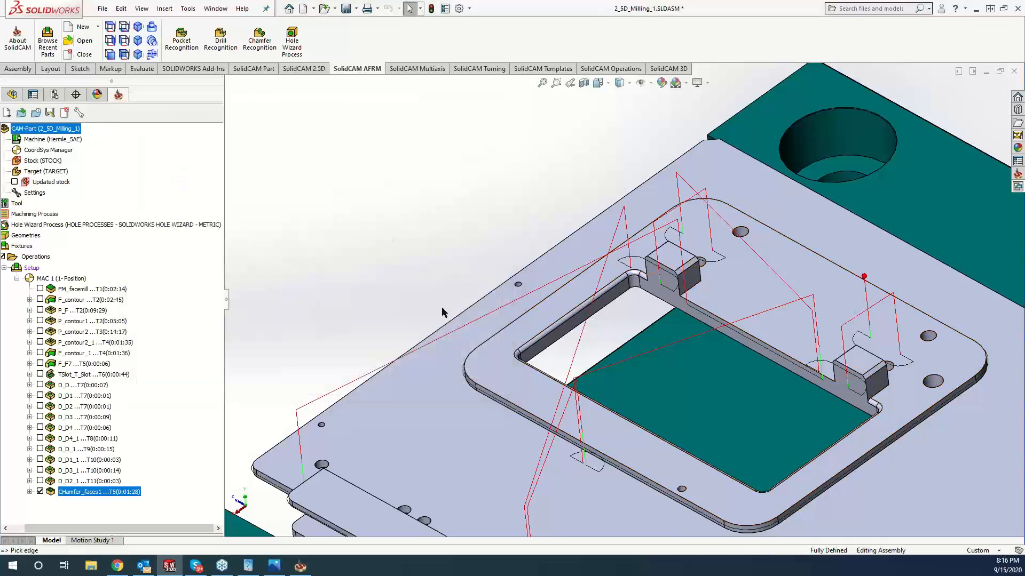
Edit the DesignModel part within the assembly, delete its Fillet1 feature around the window, and return to the assembly.
left_click(12, 95)
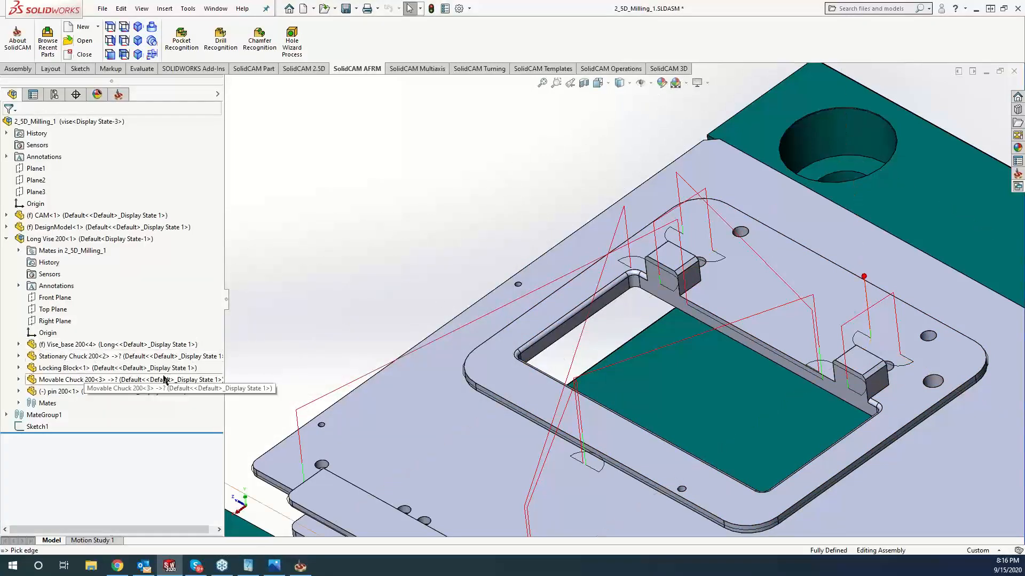
right_click(434, 411)
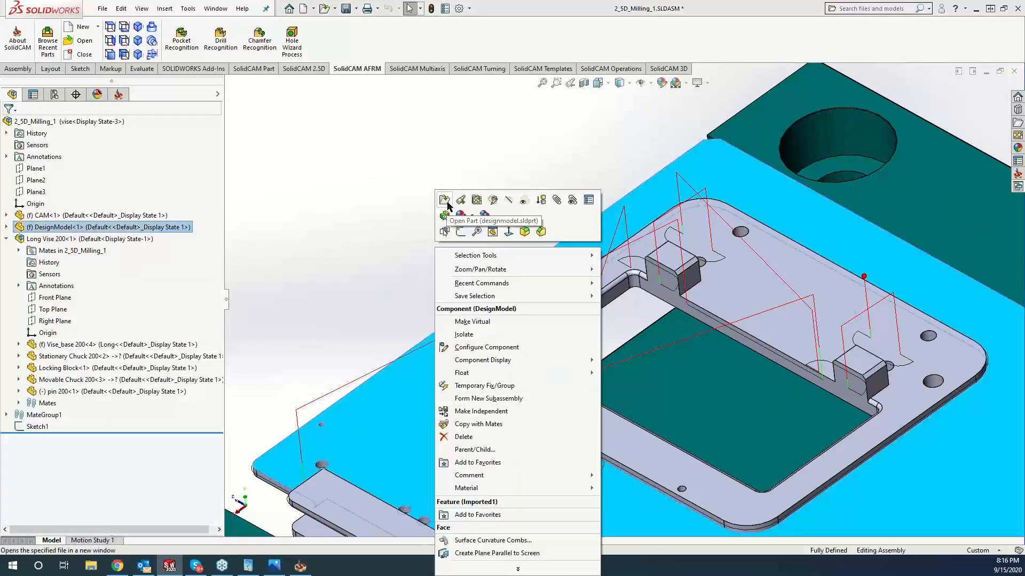
left_click(492, 200)
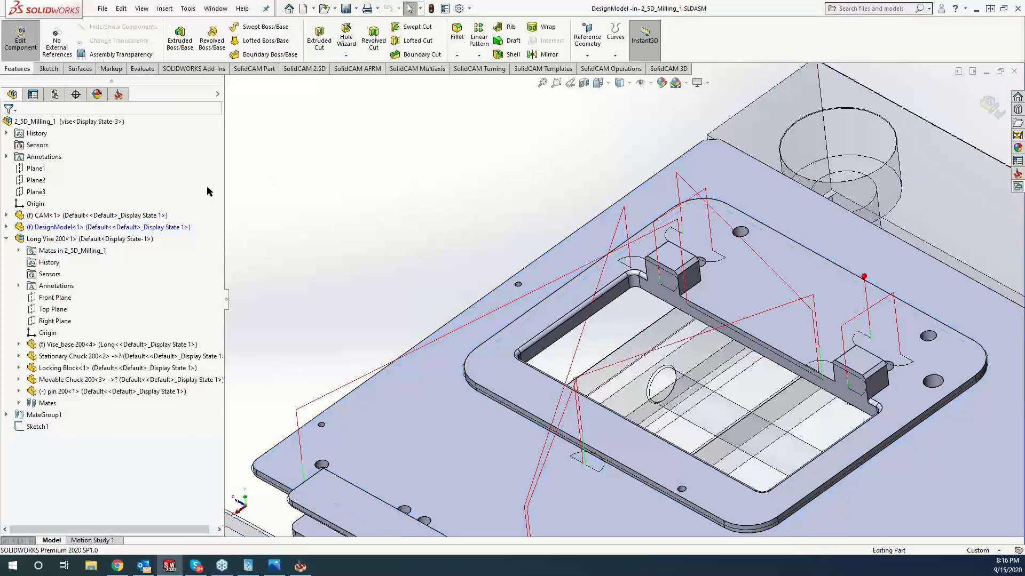
left_click(6, 227)
right_click(46, 367)
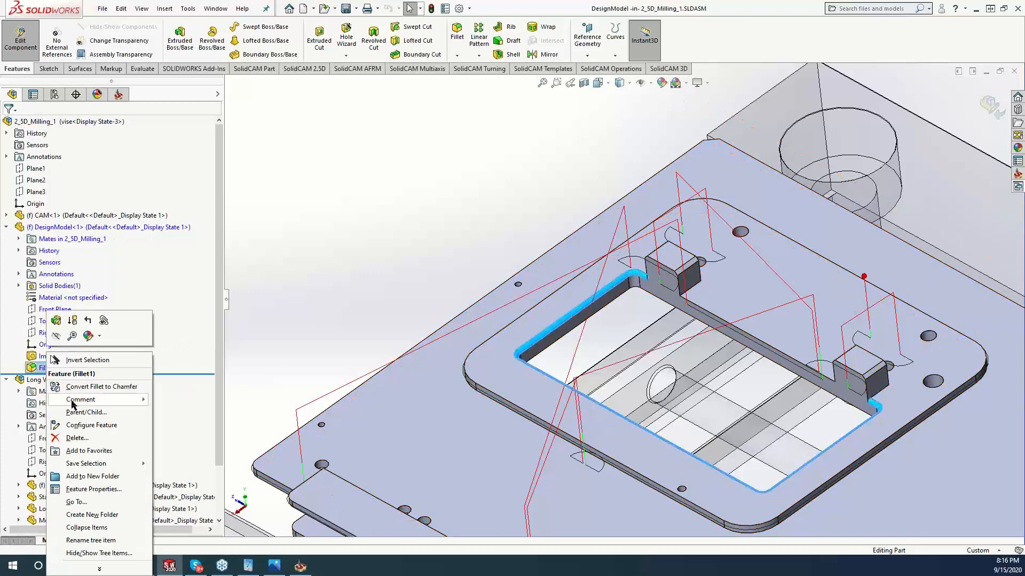
left_click(77, 438)
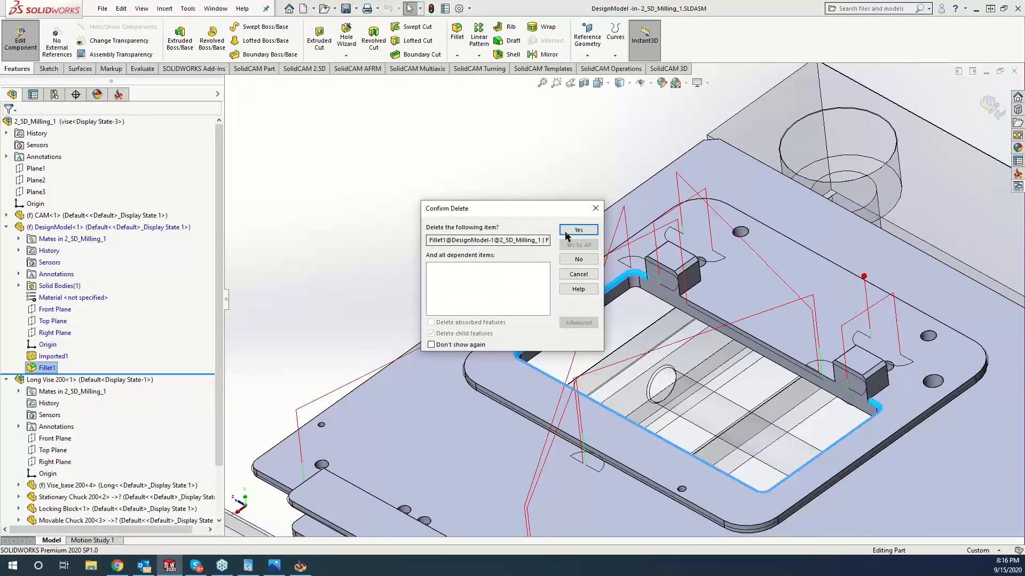
left_click(574, 229)
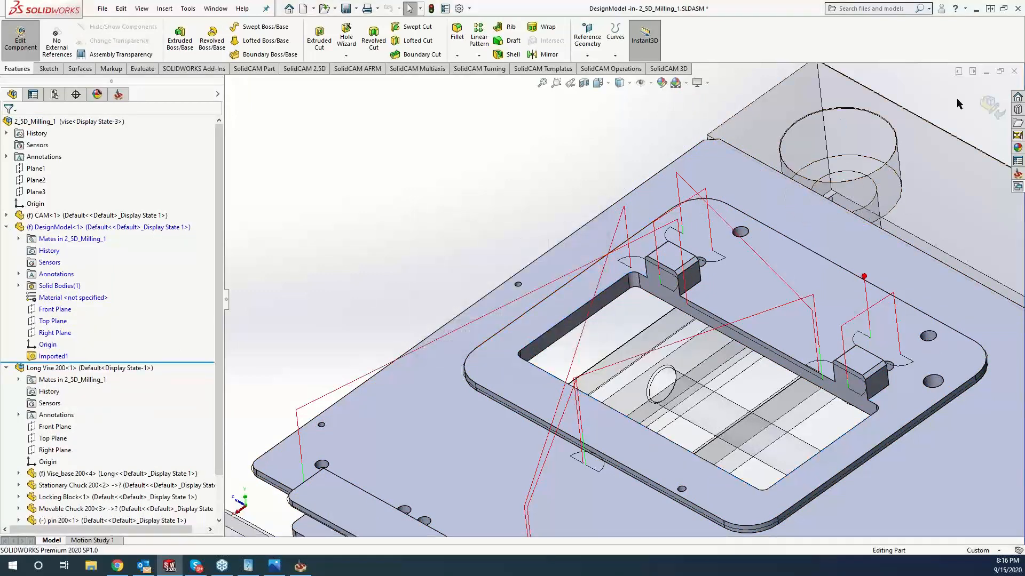
left_click(991, 108)
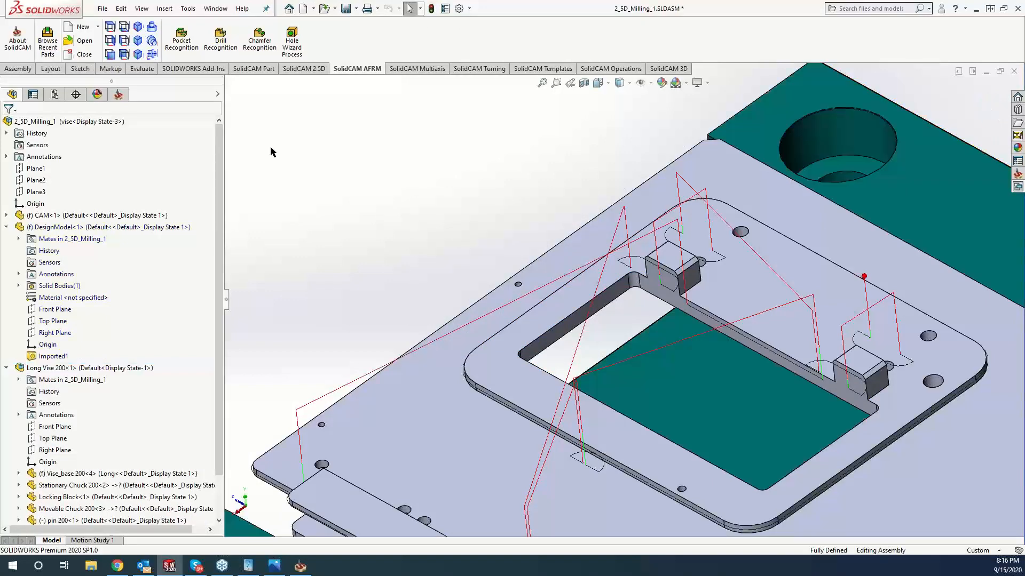
Reopen the CHamfer_faces1 operation and start defining a new face geometry for it.
left_click(118, 94)
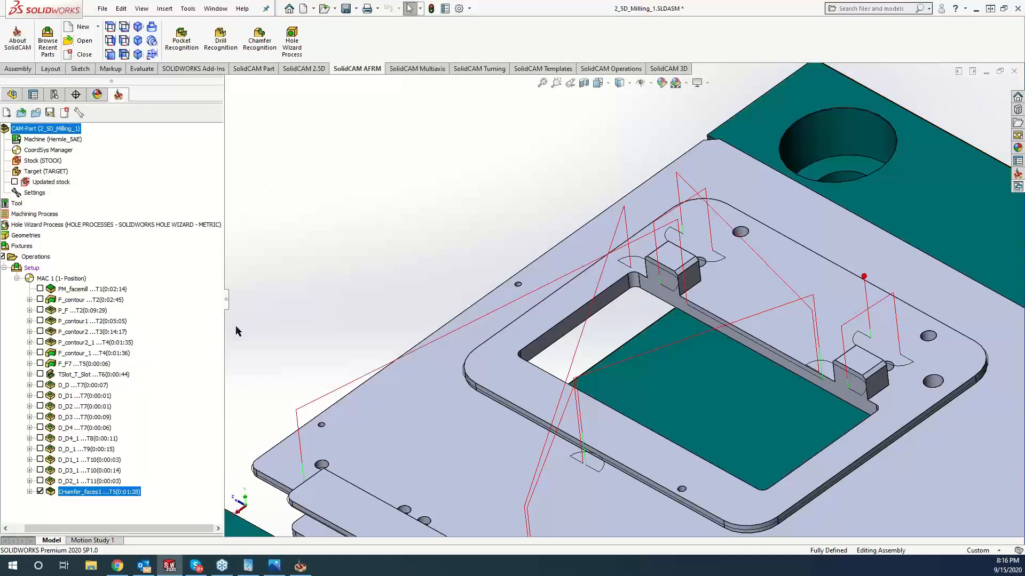
left_click(114, 492)
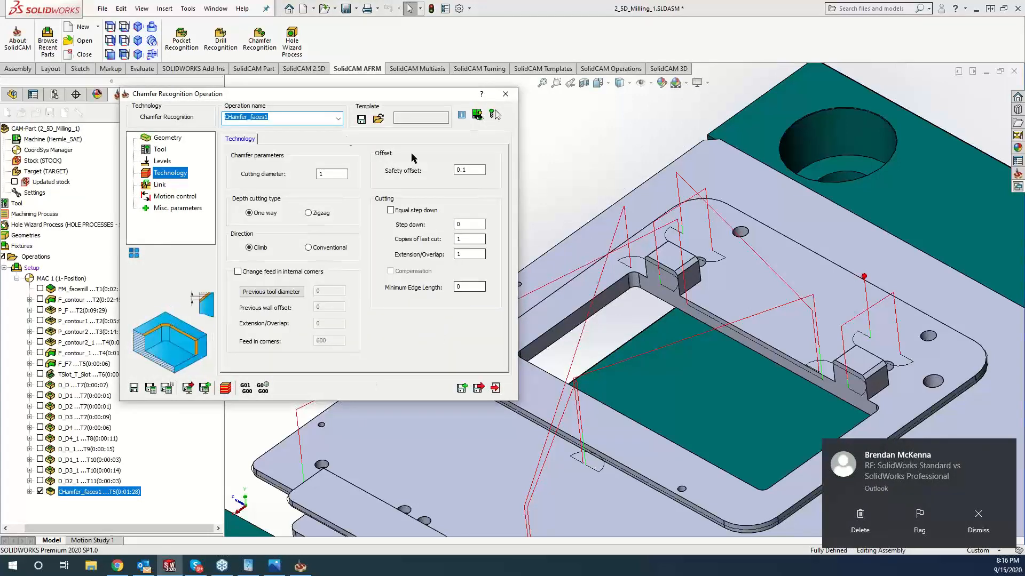
left_click(167, 138)
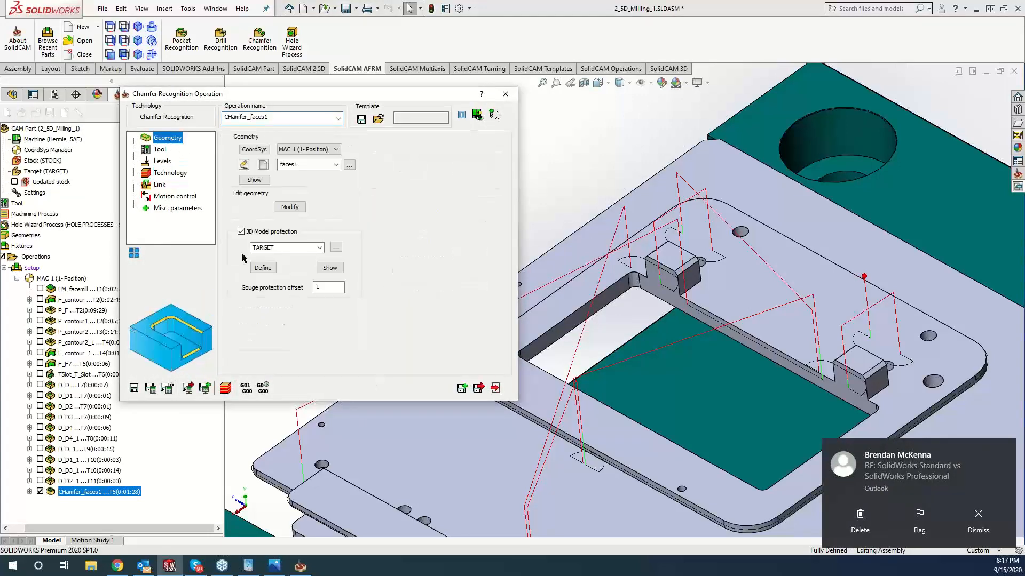
left_click(259, 178)
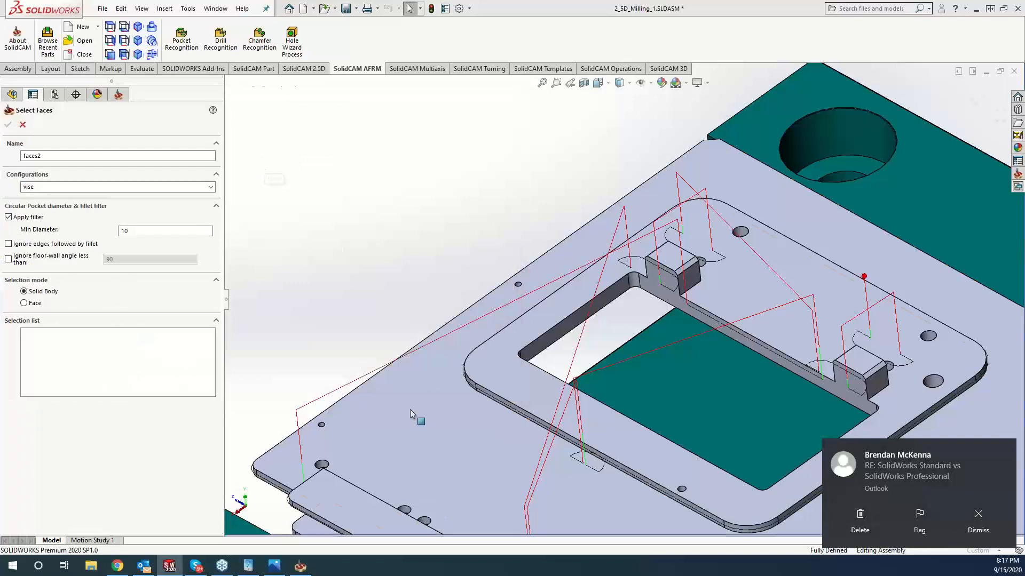
left_click(411, 409)
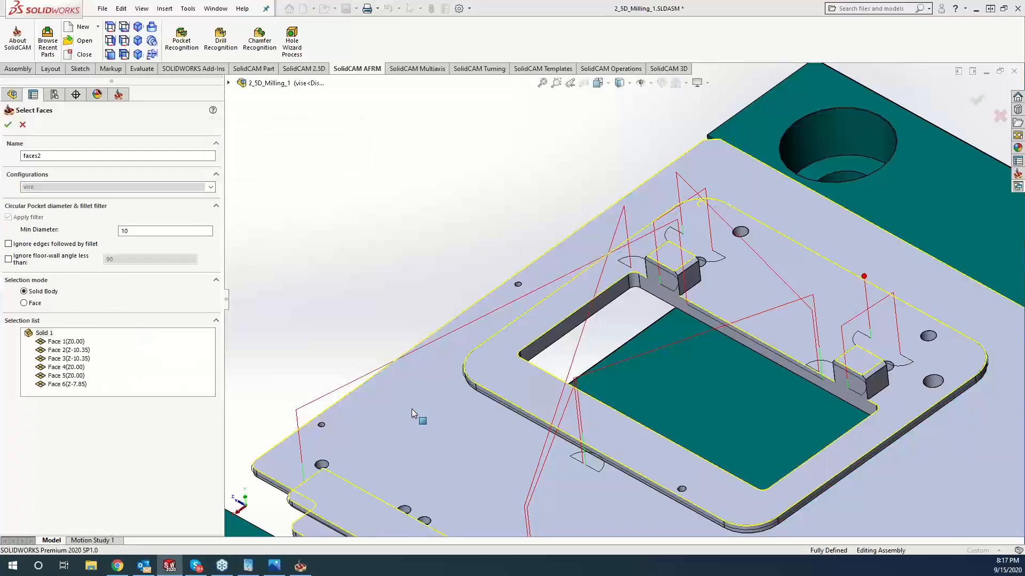
right_click(60, 347)
left_click(81, 361)
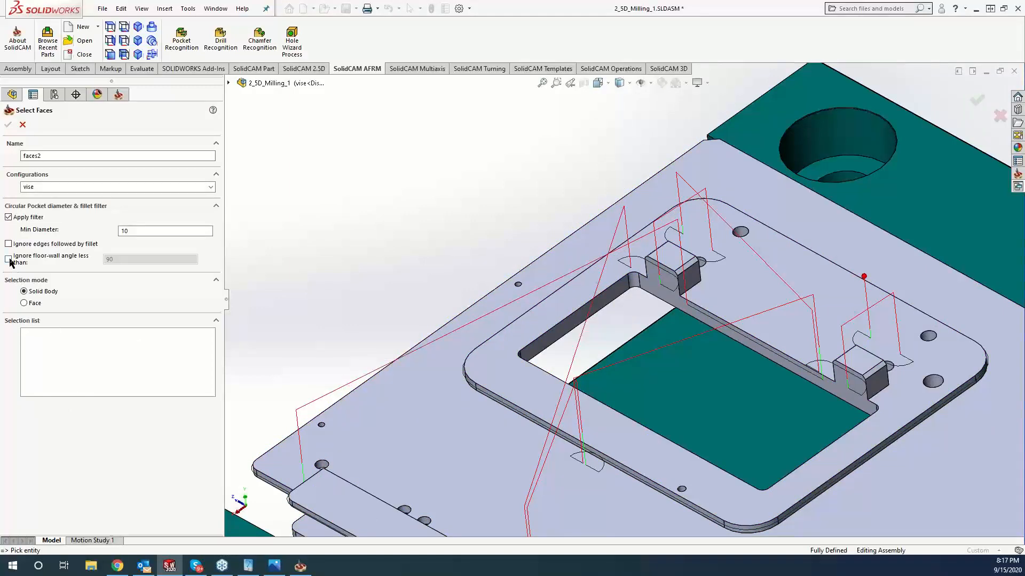
Define the chamfer geometry faces2 from the plate's solid body, ignoring floor-wall angles less than 90.
left_click(8, 259)
left_click(451, 418)
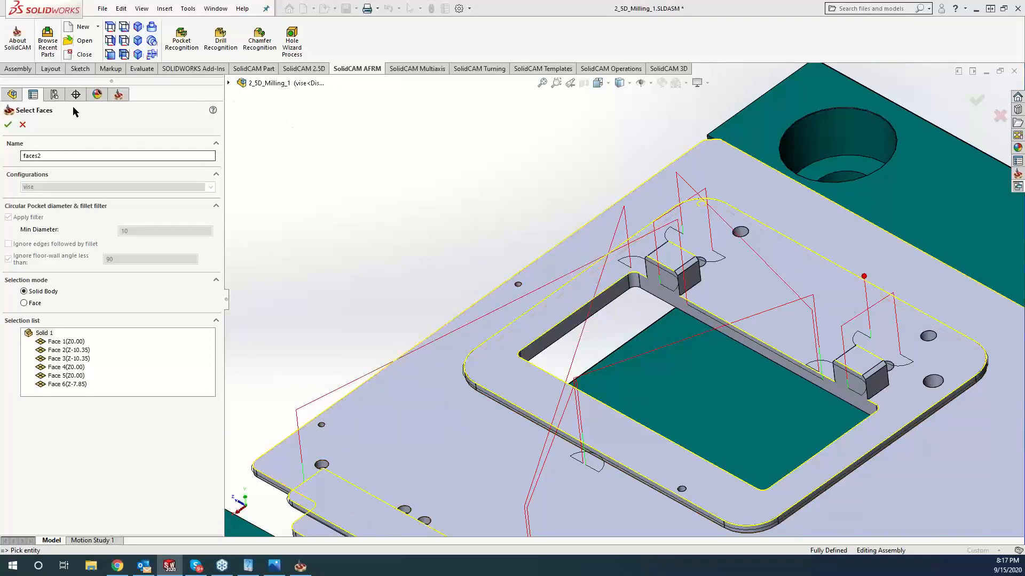
left_click(8, 125)
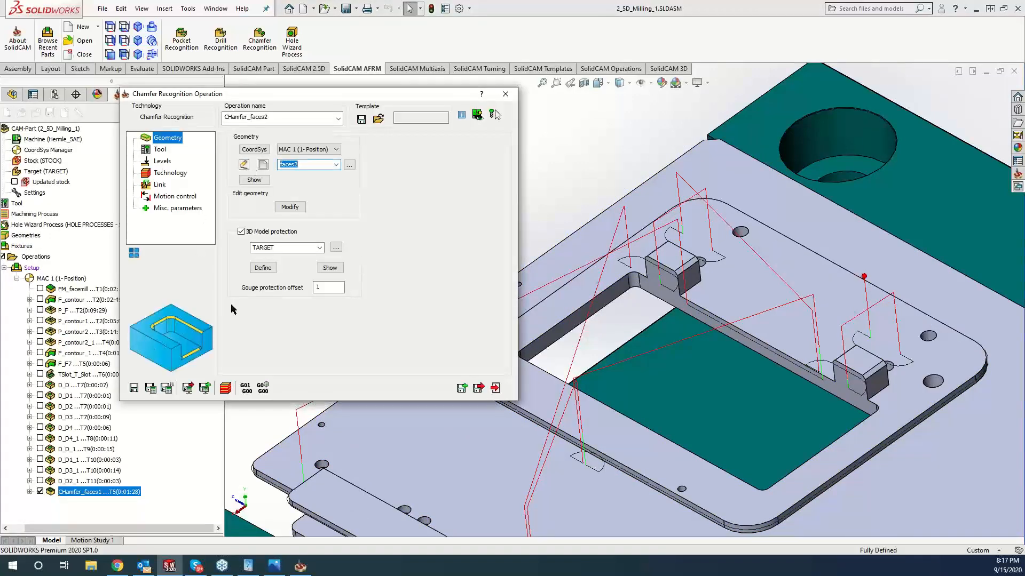
Set the chamfer's safety offset to 1 and save and calculate the operation with the new geometry.
left_click(335, 288)
left_click(168, 174)
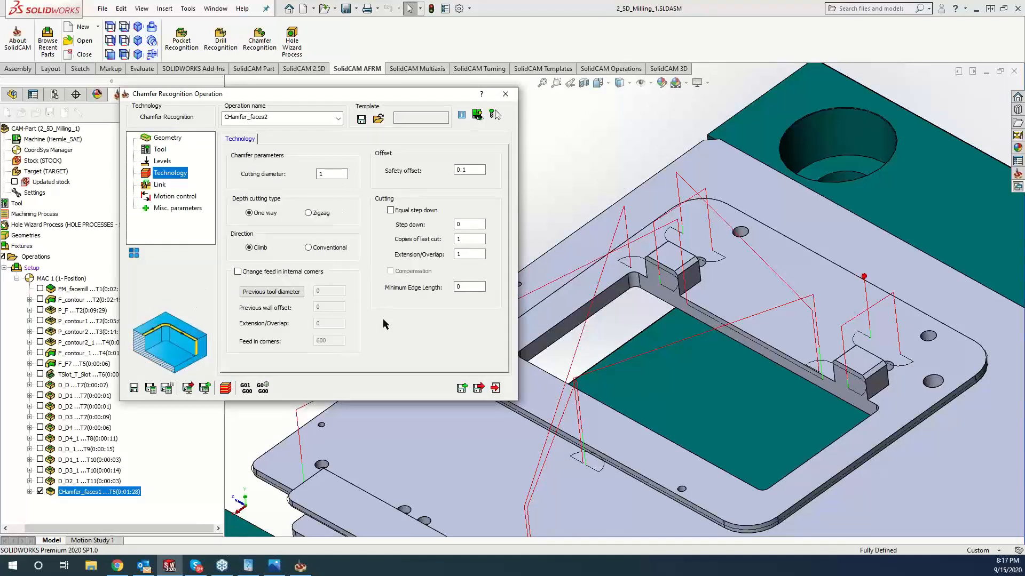
left_click(470, 170)
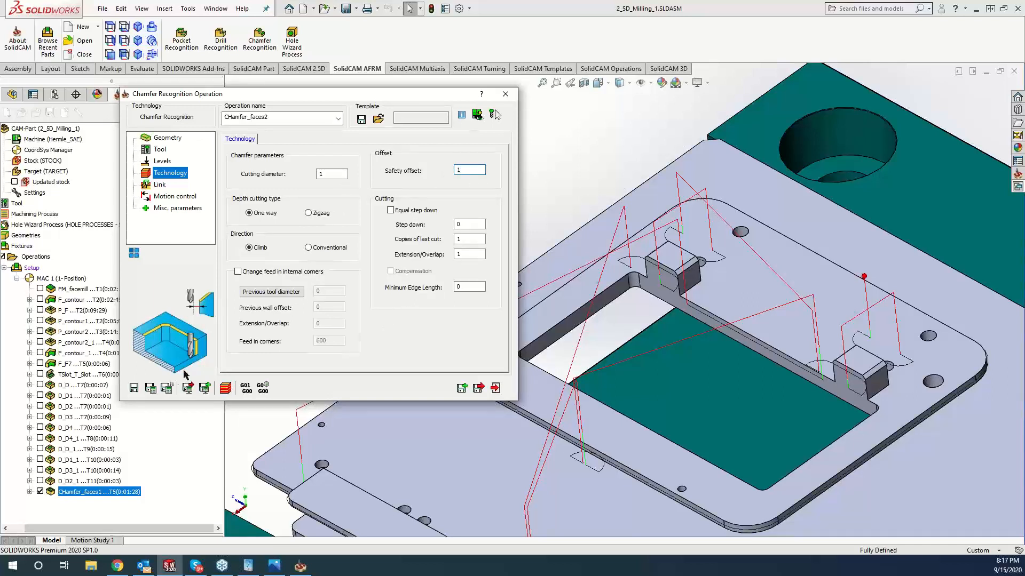
type("1")
left_click(151, 389)
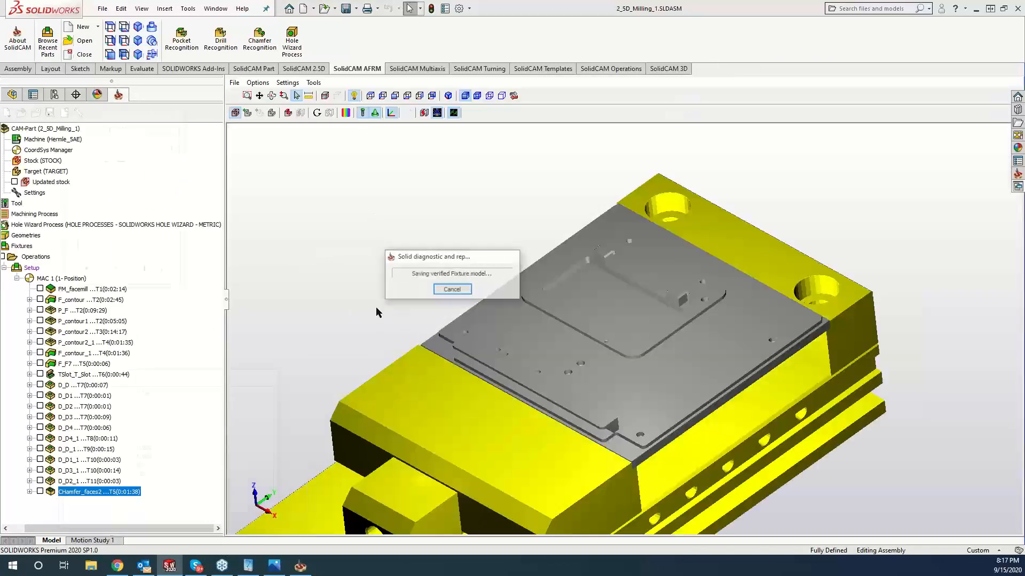
Play the recalculated chamfer in SolidVerify and examine the chamfered edges along the ledge, the window and the block.
left_click(99, 272)
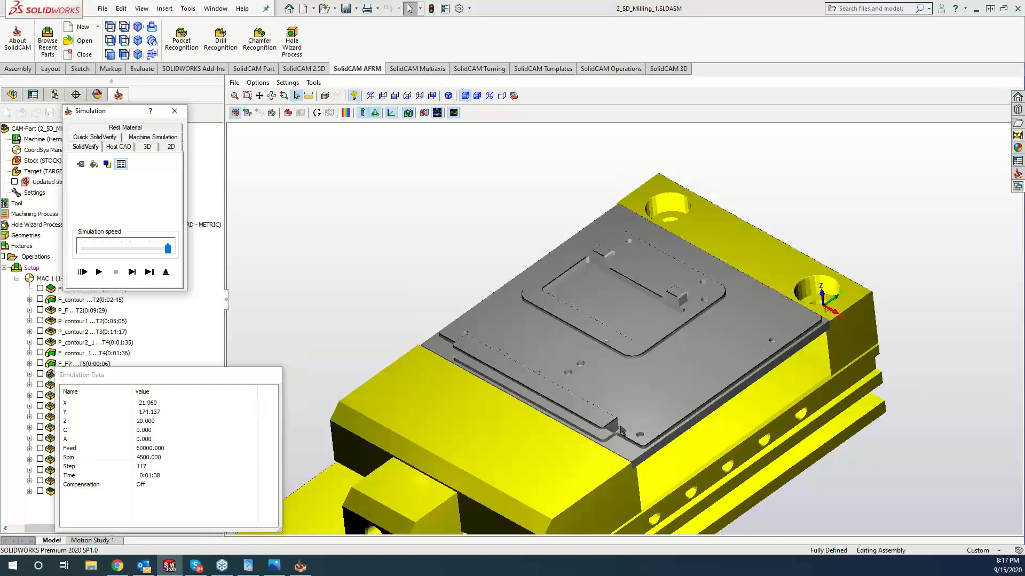
scroll(621, 430, "up", 10)
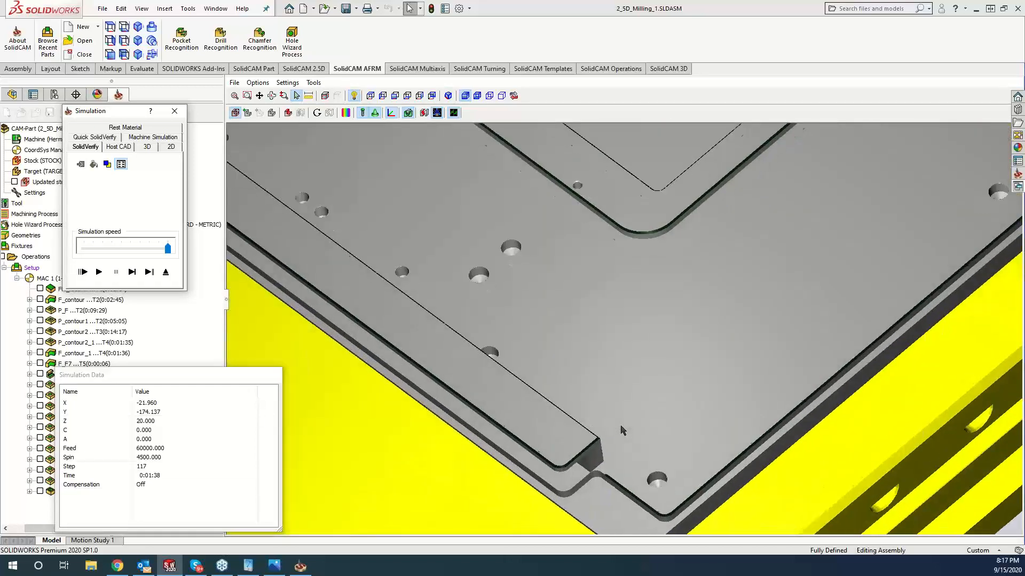
middle_click_drag(606, 444, 772, 234)
scroll(722, 383, "up", 8)
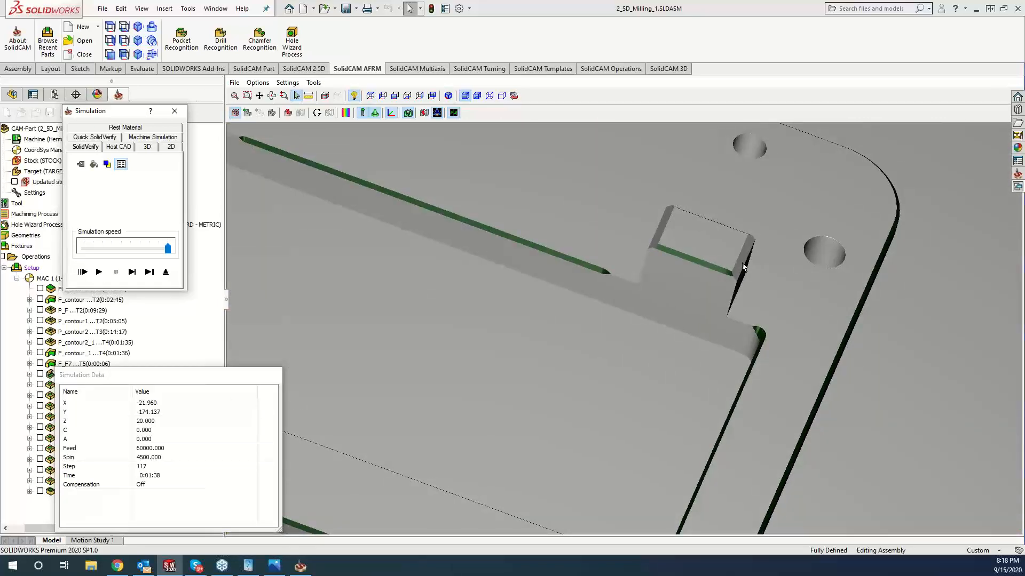
Examine the chamfered edges around the block and the nearby window corner from several angles, and close the simulation.
middle_click_drag(743, 267, 651, 329)
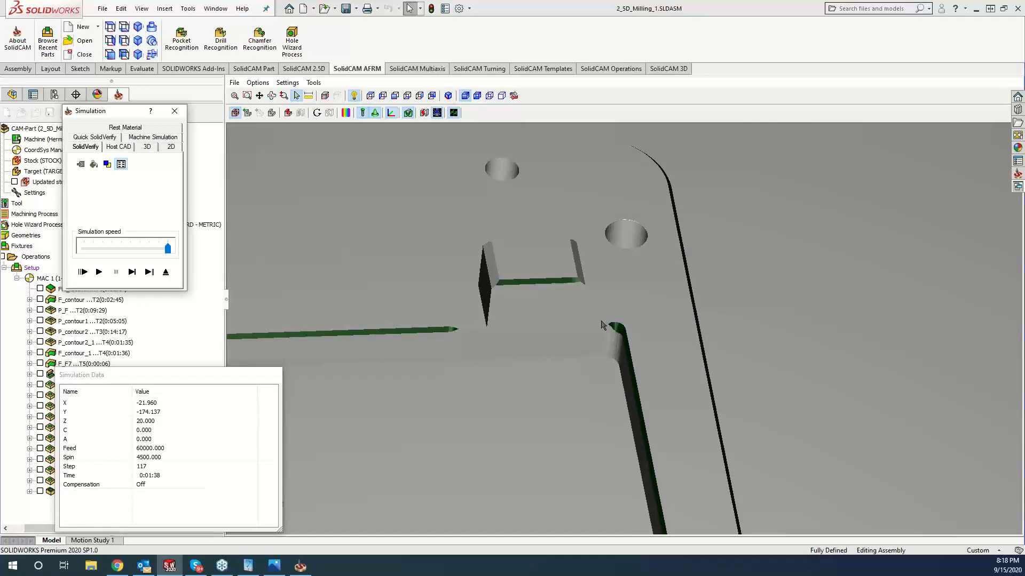
key("Right")
key("Right")
key("Right")
key("Right")
key("Right")
key("Right")
key("Right")
key("Right")
key("Right")
key("Right")
key("Right")
key("Right")
key("Right")
key("Right")
key("Right")
key("Right")
key("Right")
key("Right")
key("Right")
key("Right")
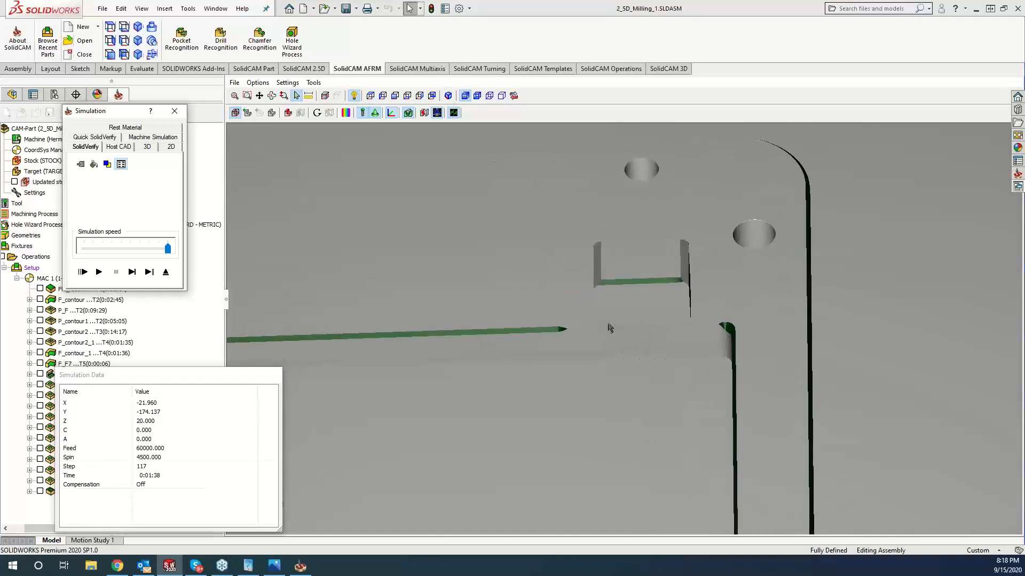
middle_click_drag(532, 345, 613, 360)
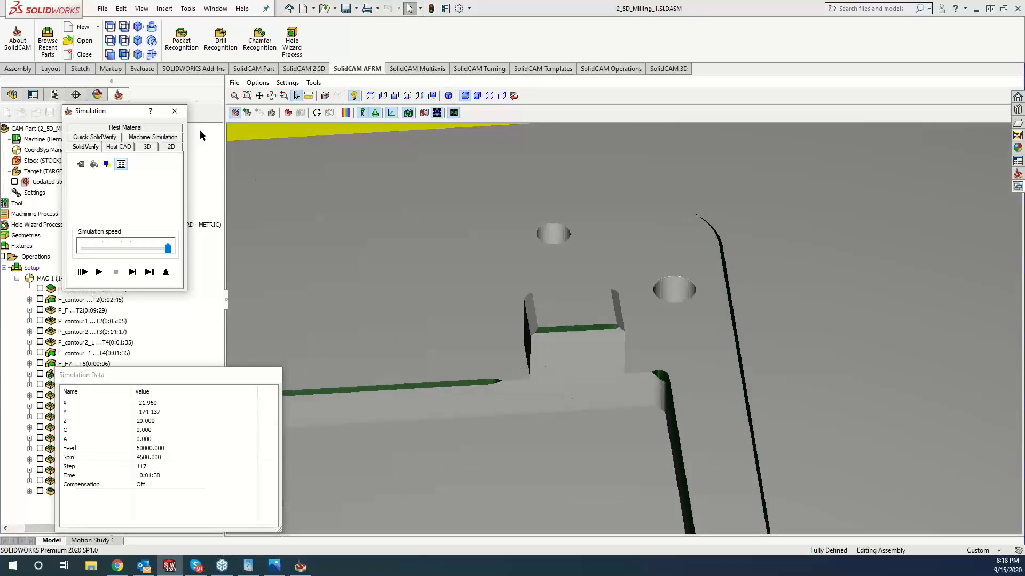
left_click(174, 111)
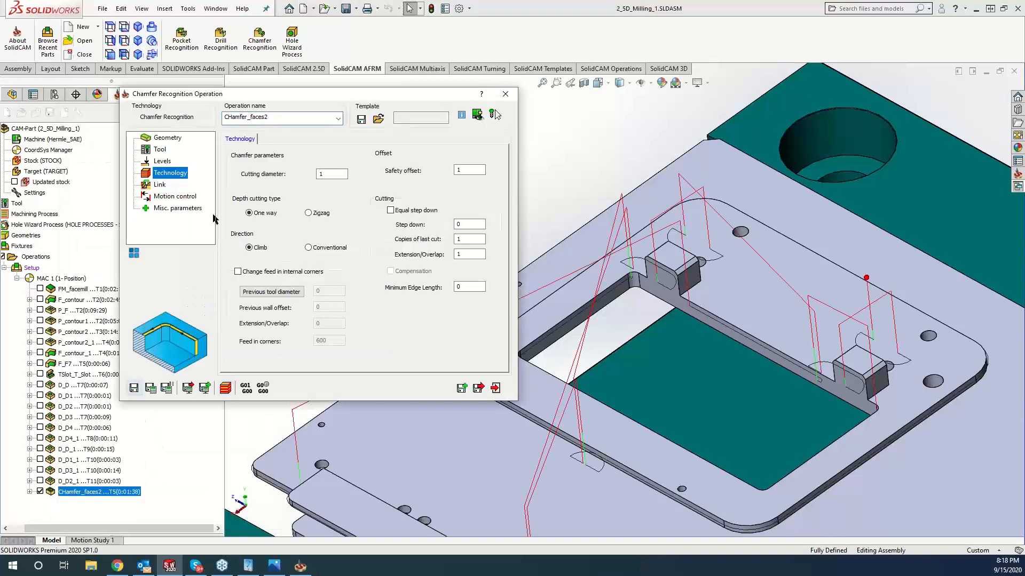
Set the operation's chamfer depth to 0.1 and save and calculate it.
left_click(160, 163)
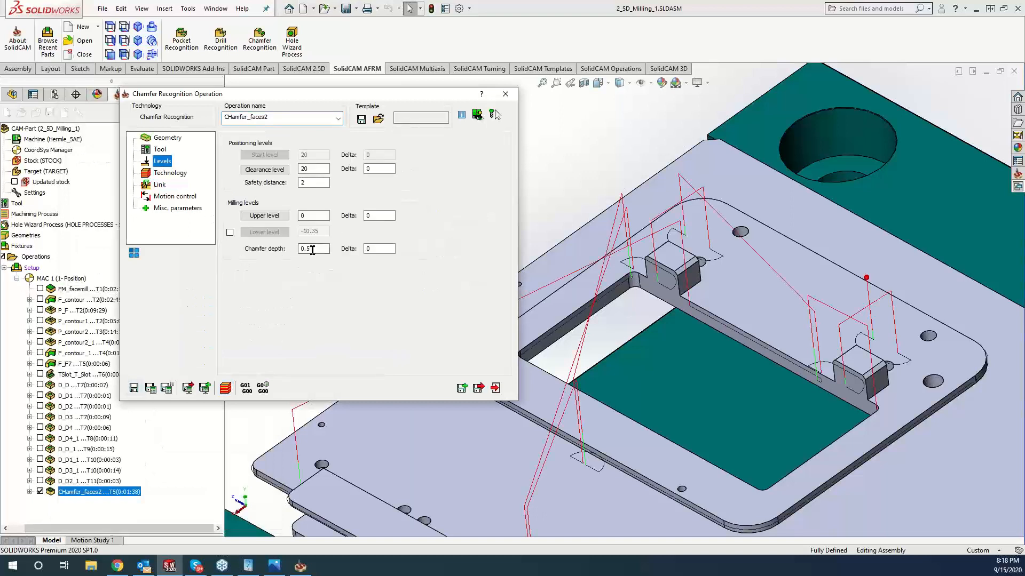
left_click_drag(313, 250, 290, 247)
type(".1")
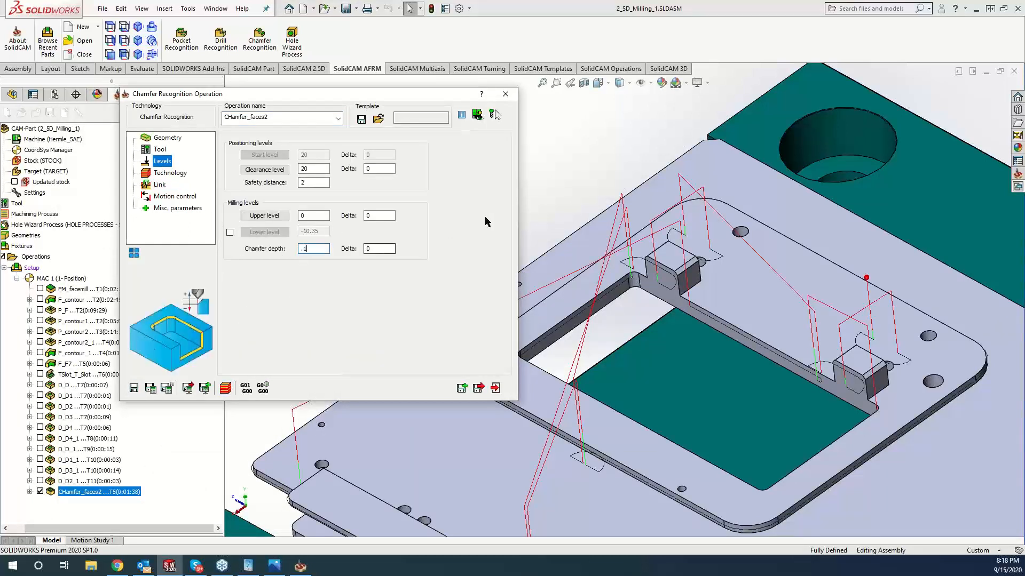
left_click(160, 393)
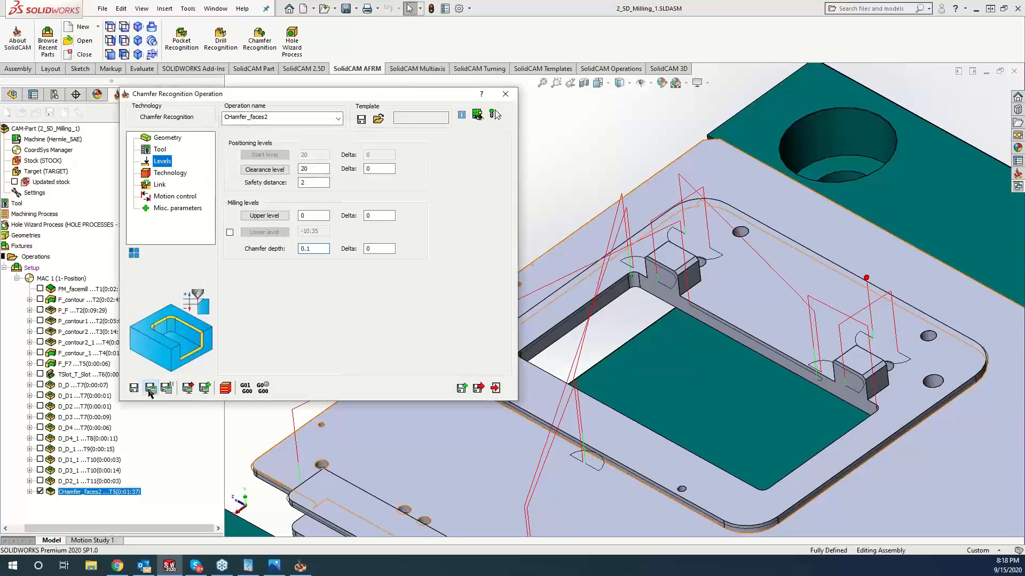
Play the recalculated chamfer in SolidVerify and examine the chamfer along the raised ledge's rounded corner.
left_click(226, 390)
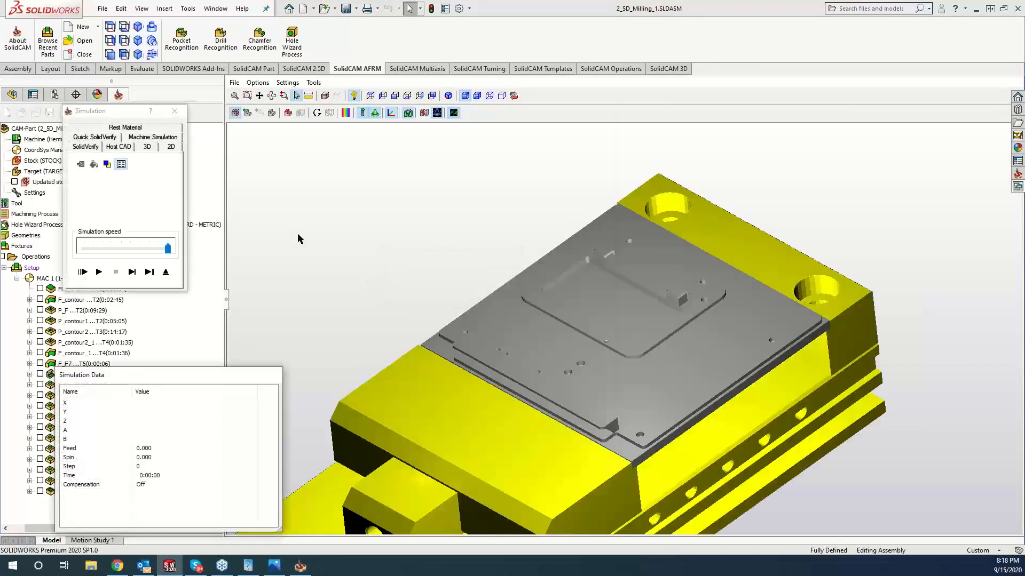
left_click(99, 272)
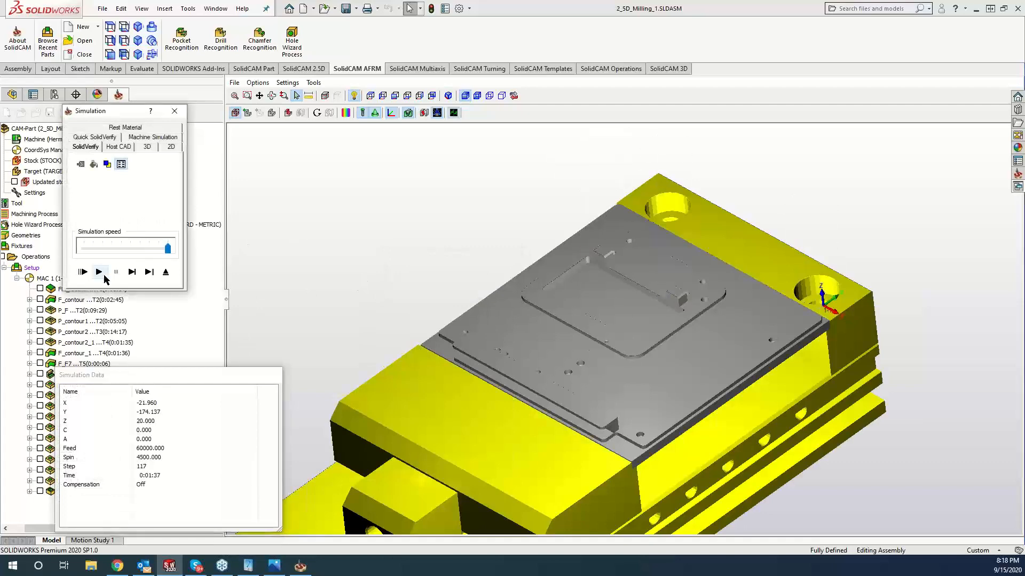
scroll(634, 370, "up", 6)
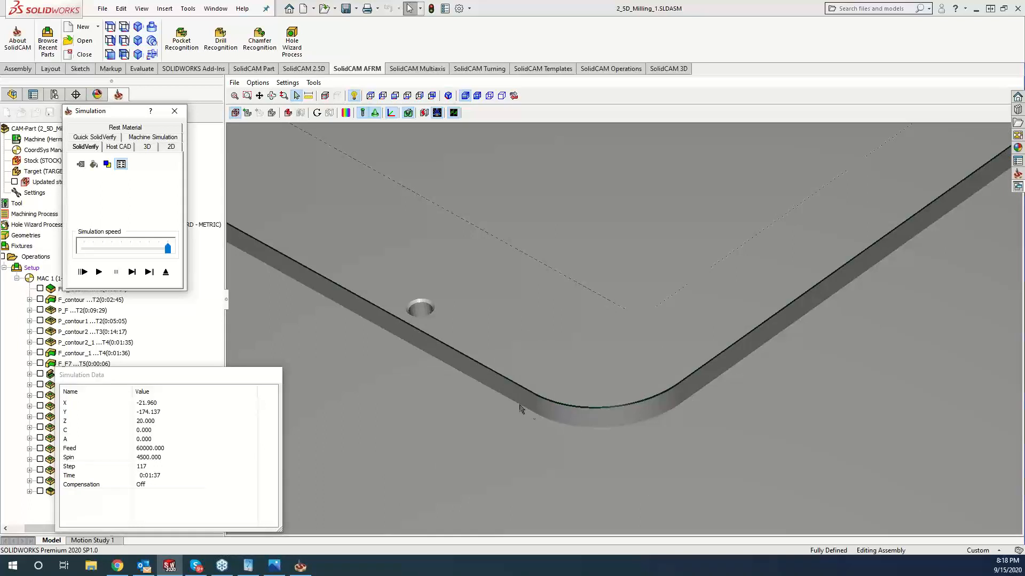
scroll(485, 358, "up", 3)
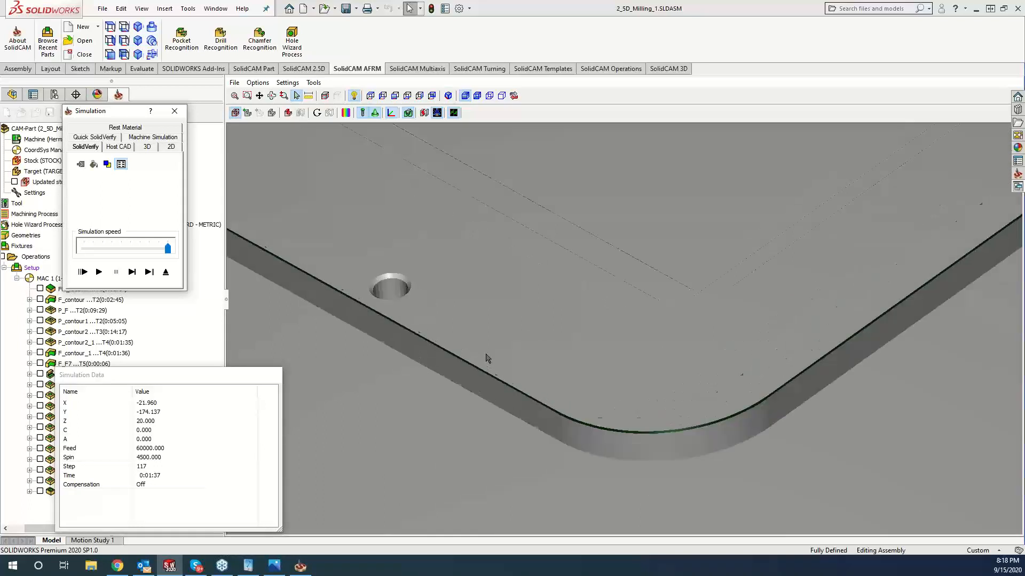
Compare the target with the machined stock around the ledge corner, and close the comparison and the simulation.
left_click(345, 112)
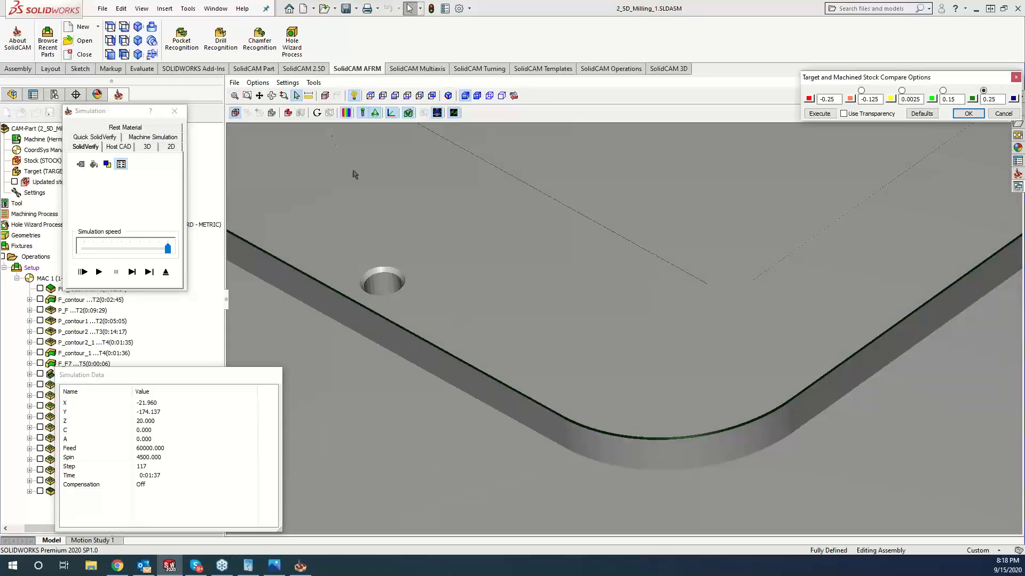
left_click(814, 114)
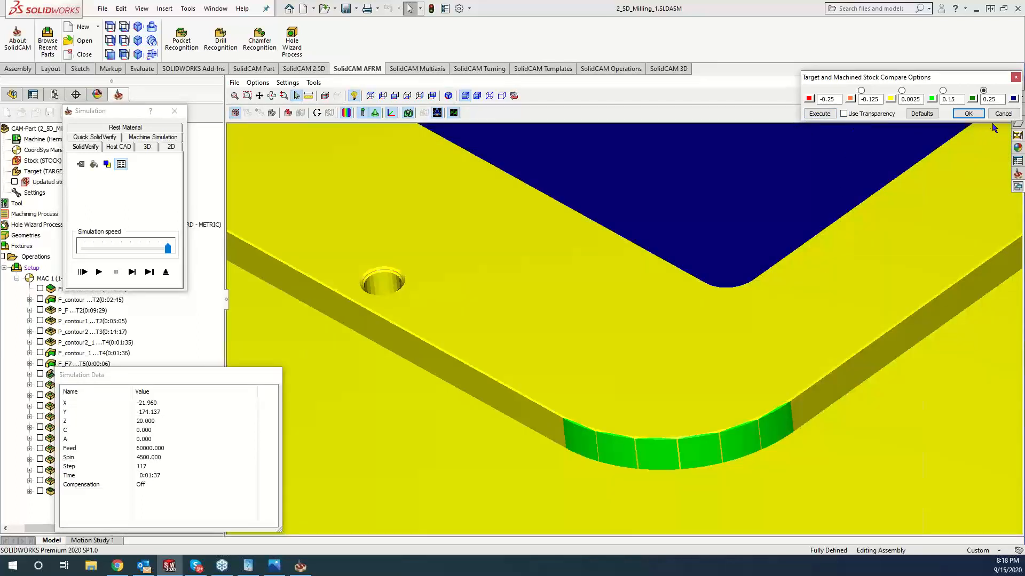
left_click(968, 114)
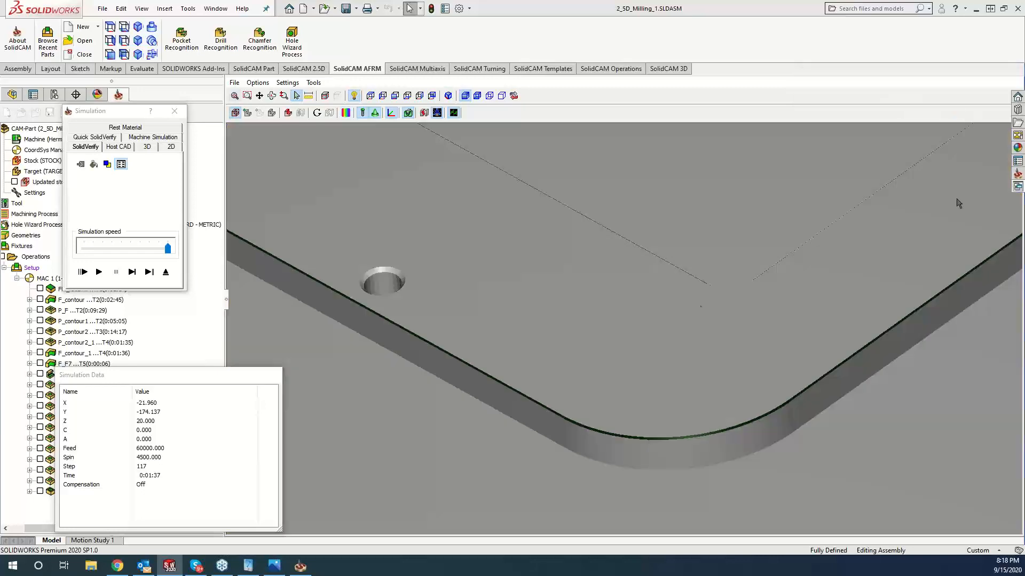
left_click(174, 111)
Set the operation's chamfer depth to 1 and save and calculate it.
key("Tab")
key("Tab")
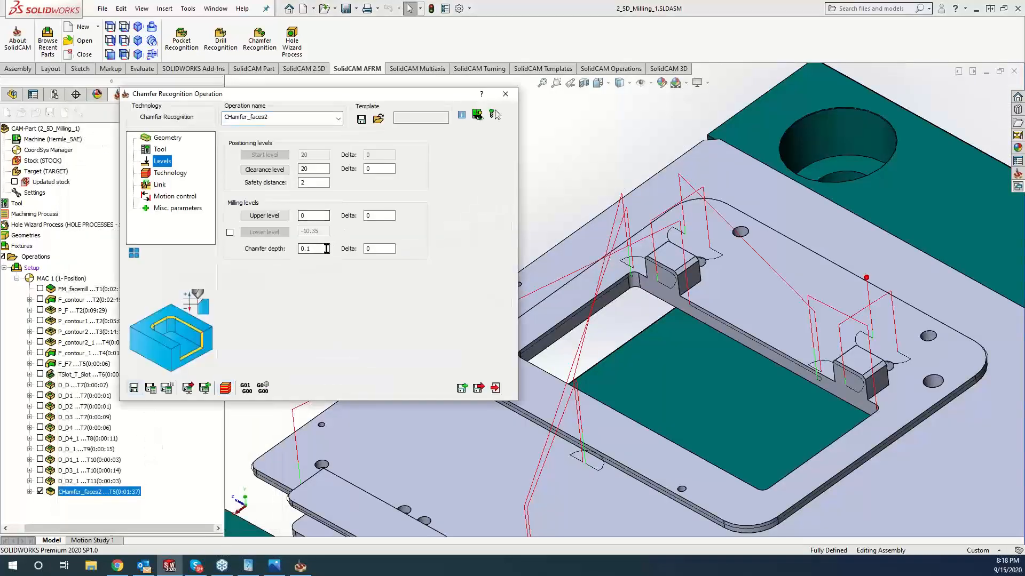
type("1")
left_click(150, 388)
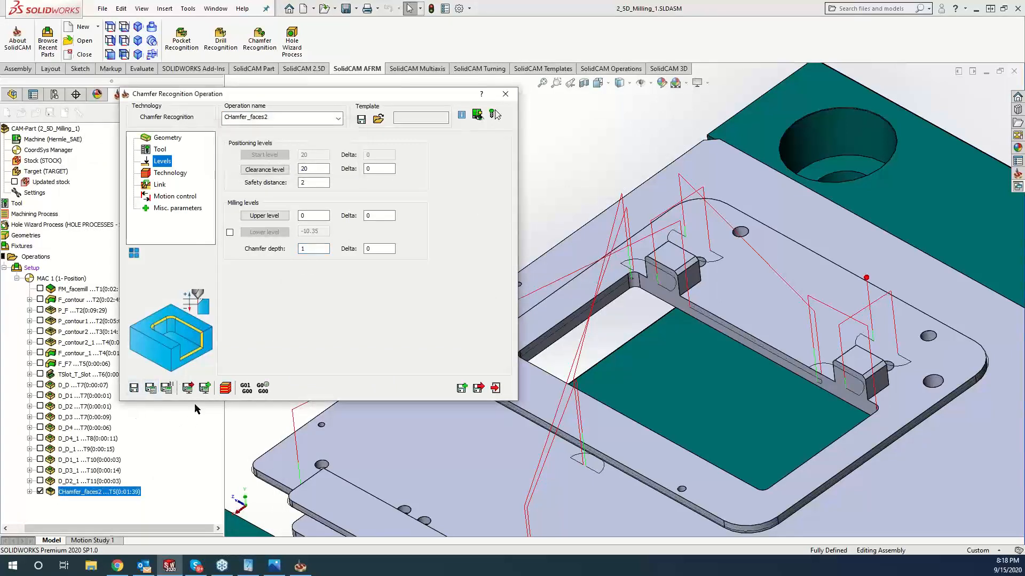
Play the deeper chamfer in SolidVerify and examine the edges of the ledge and the plate.
left_click(222, 386)
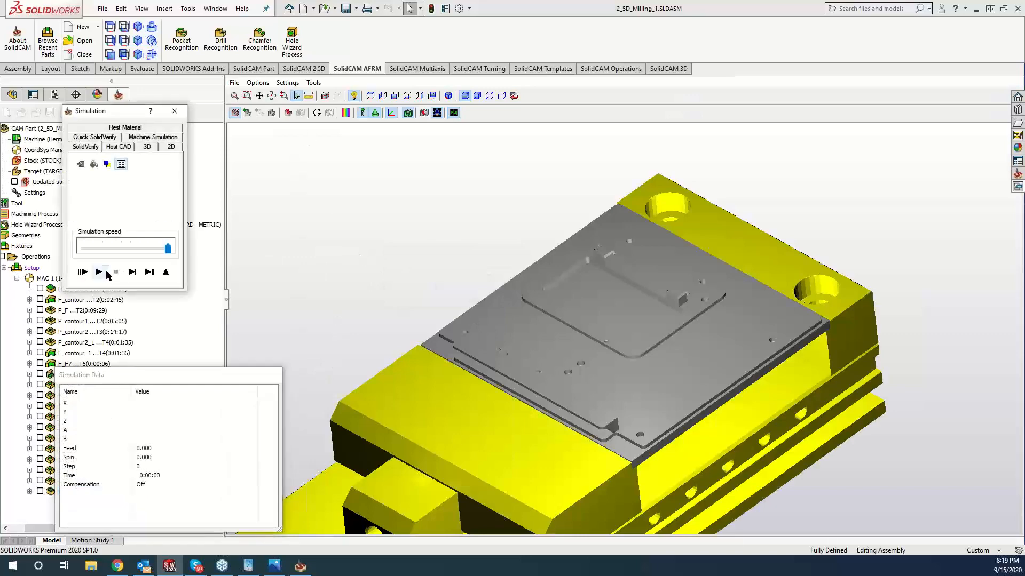
left_click(98, 272)
scroll(656, 331, "up", 5)
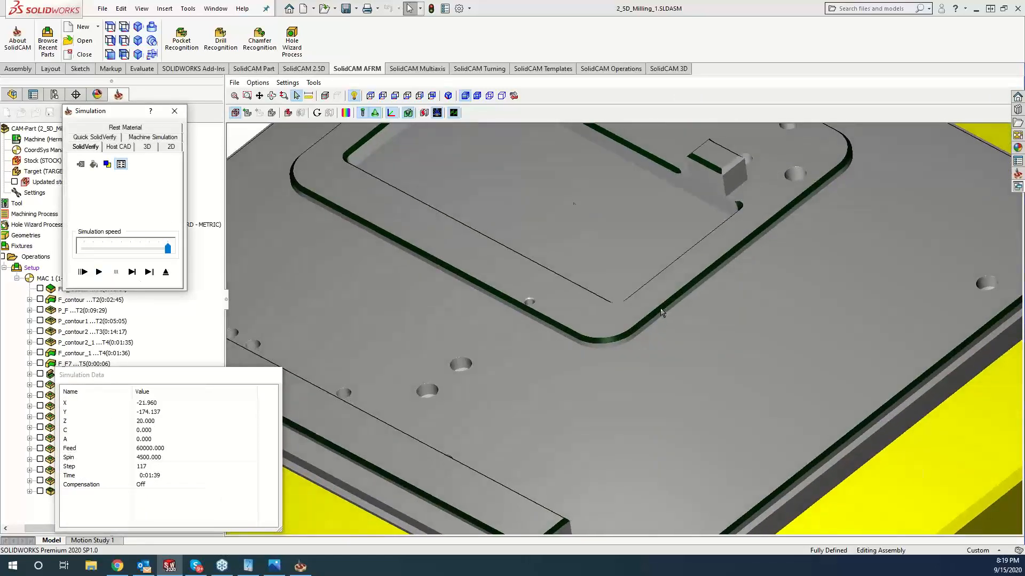
Compare the target with the machined stock for the deeper chamfer, and close the simulation.
left_click(346, 113)
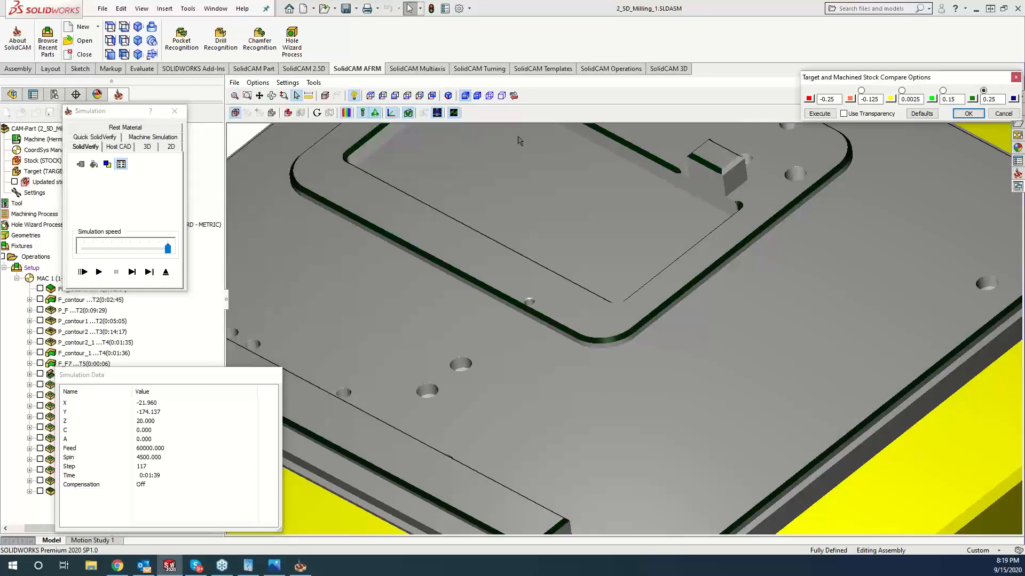
left_click(819, 114)
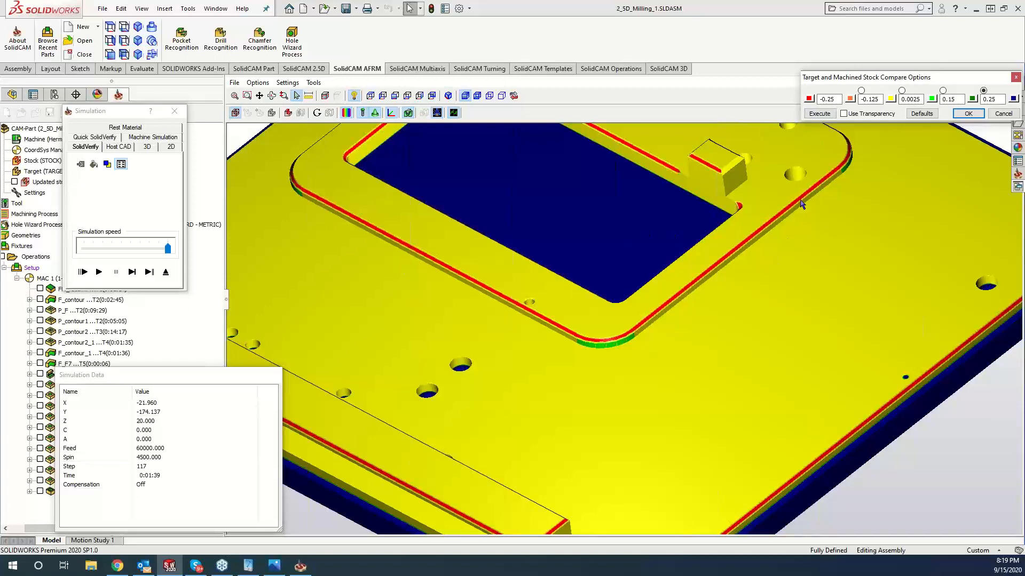
left_click(175, 111)
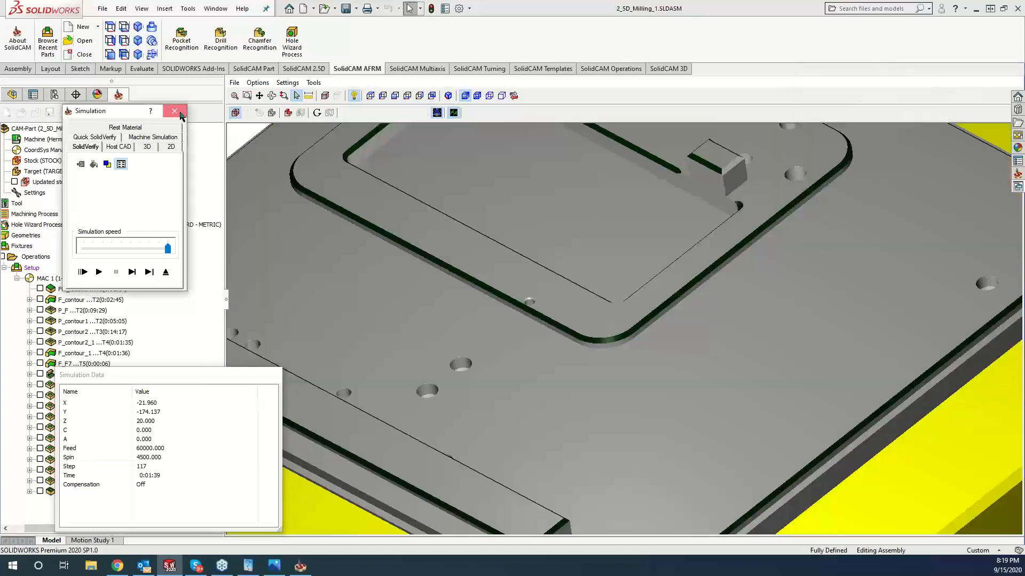
left_click(180, 113)
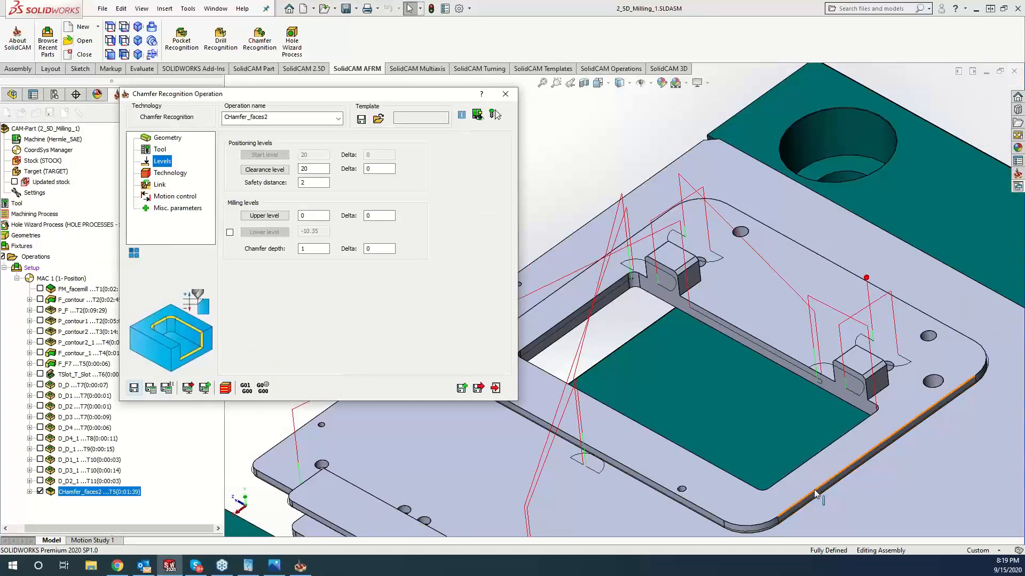
Close the Chamfer Recognition operation and hide the CHamfer_faces2 toolpath on the plate.
scroll(814, 491, "down", 3)
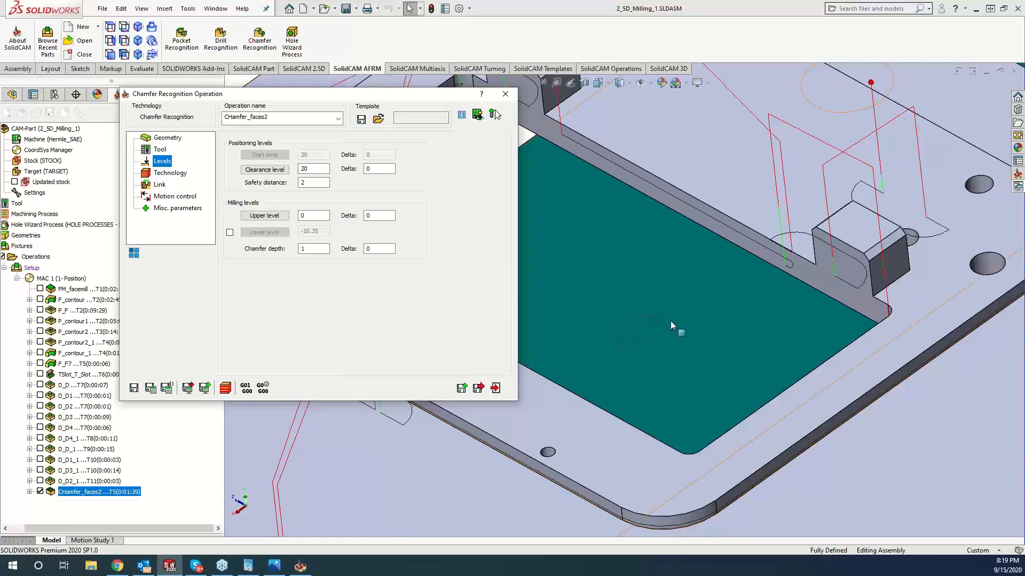
scroll(675, 334, "up", 5)
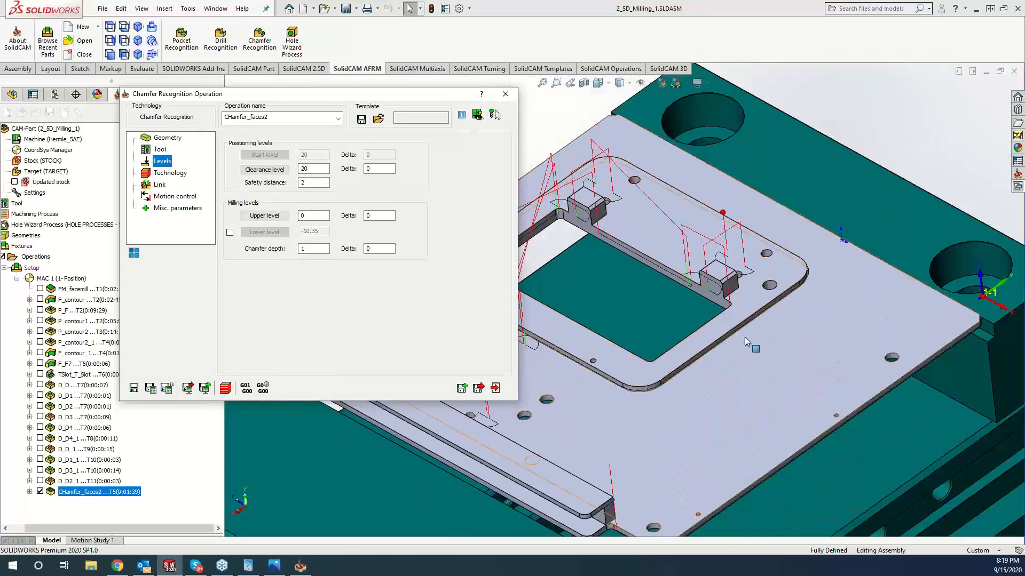
left_click(508, 98)
left_click(41, 490)
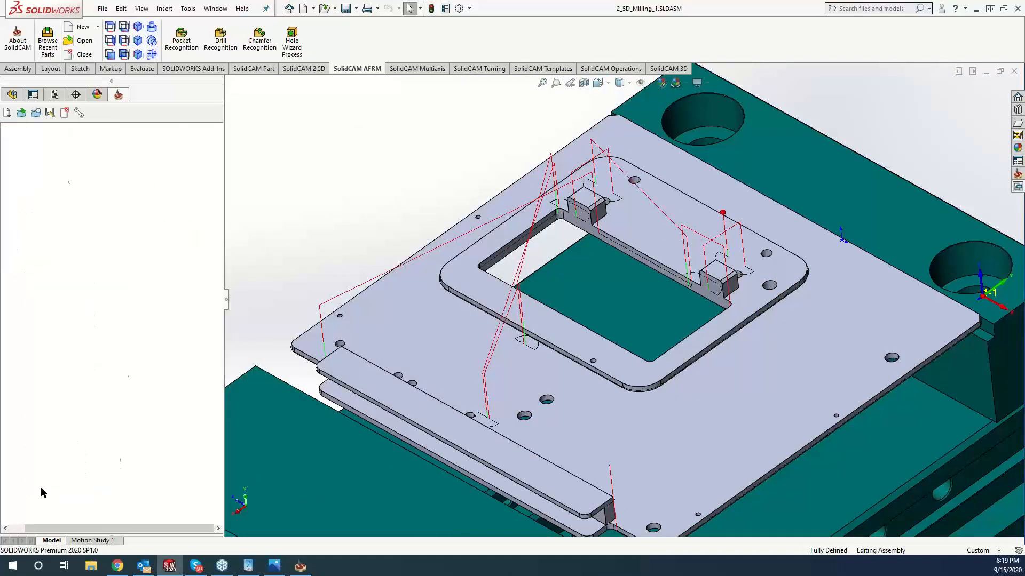
Inspect the plate's ledge and outer edges, and reopen the CHamfer_faces2 operation to review its levels and technology parameters.
scroll(696, 371, "down", 5)
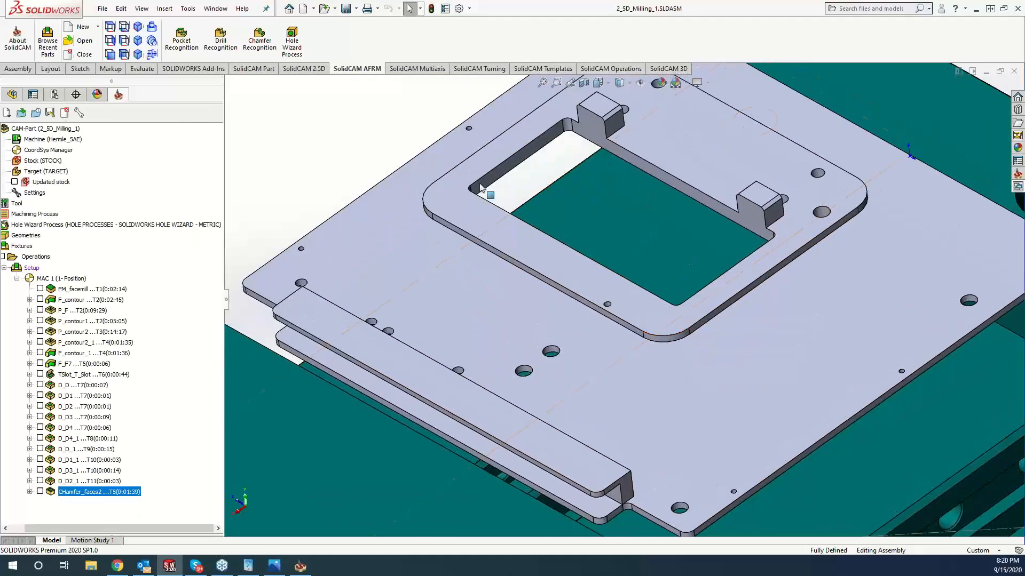
scroll(472, 222, "down", 5)
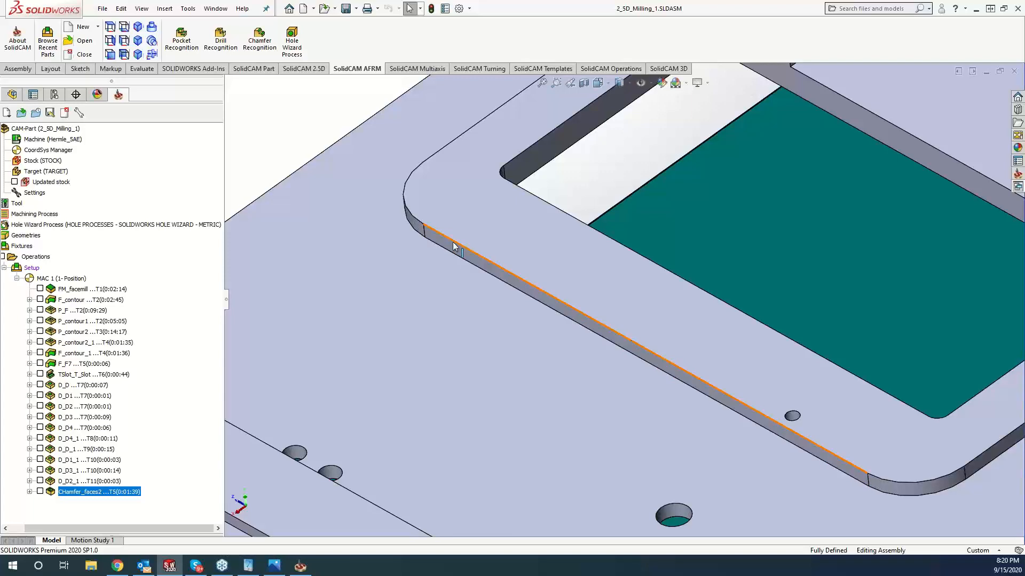
scroll(456, 245, "up", 6)
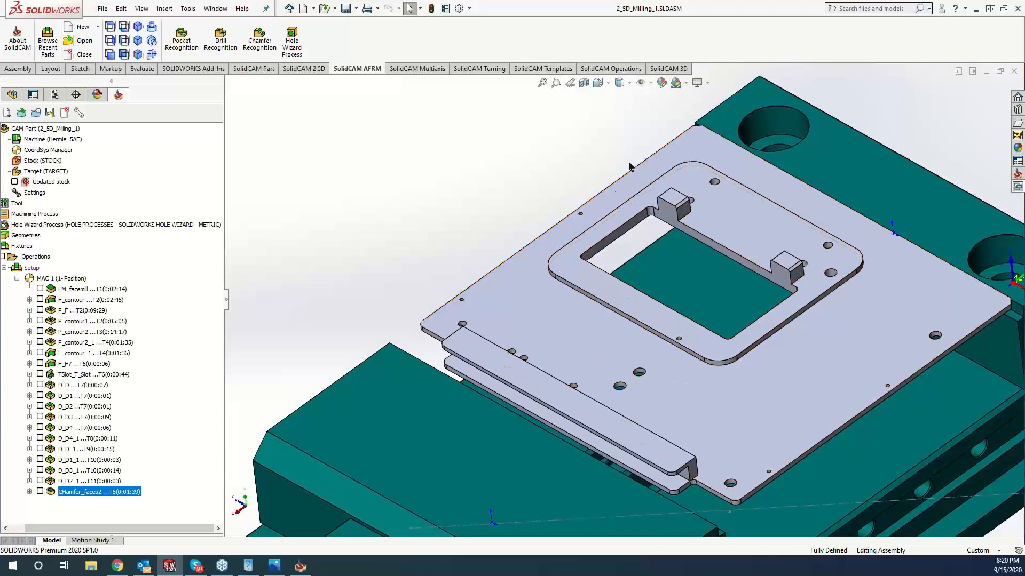
scroll(491, 284, "down", 3)
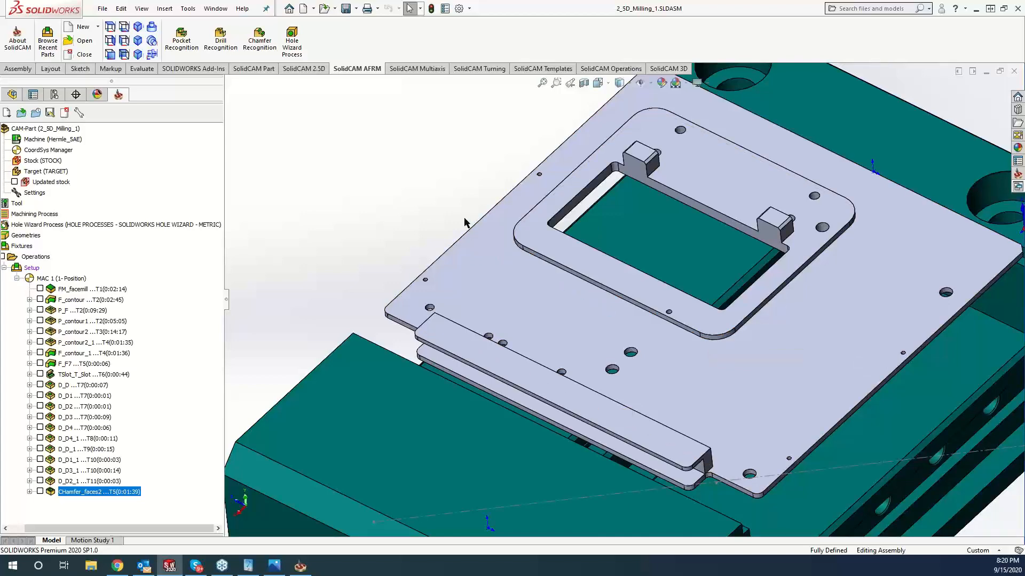
double_click(95, 491)
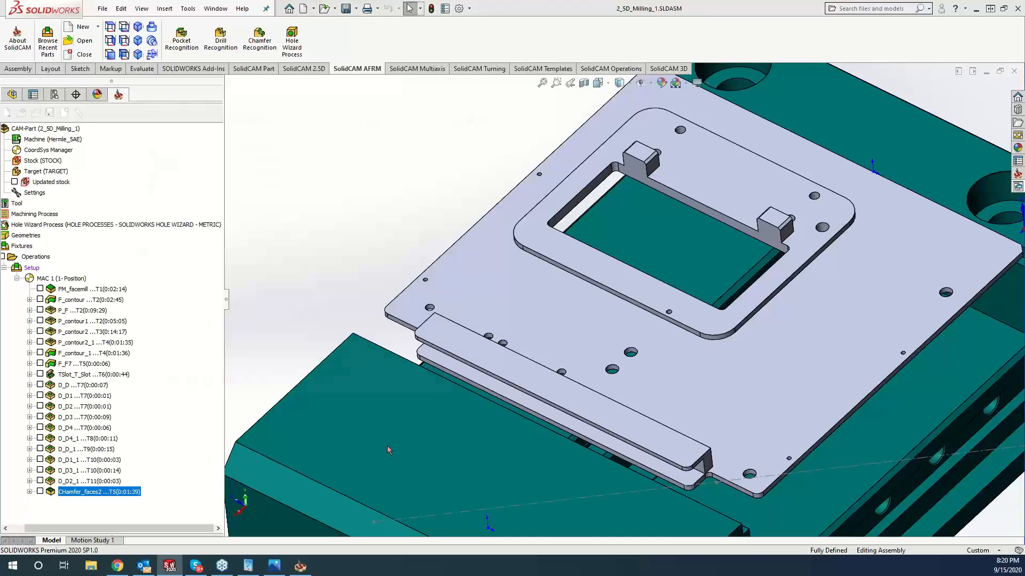
double_click(314, 248)
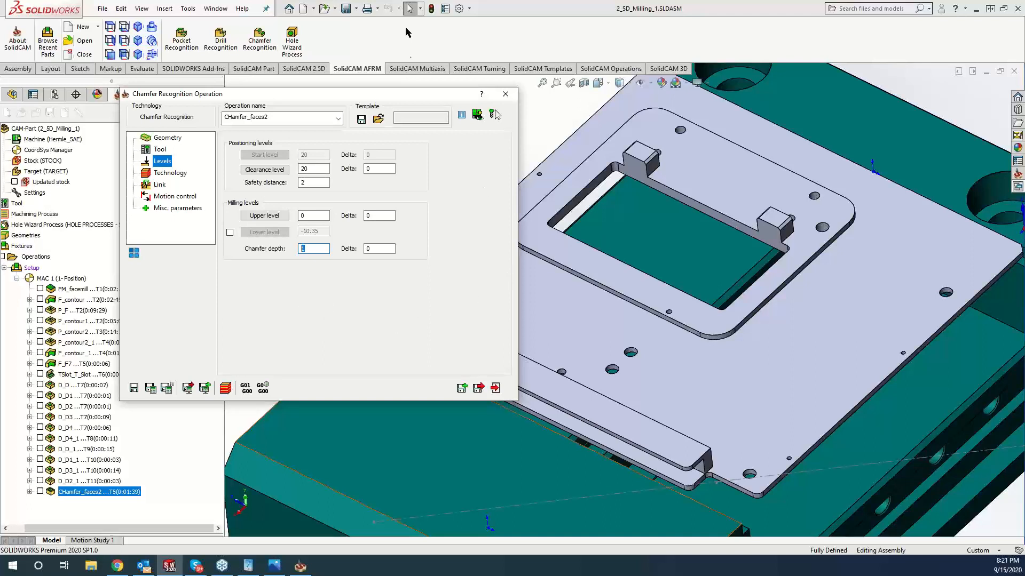
left_click_drag(400, 96, 428, 84)
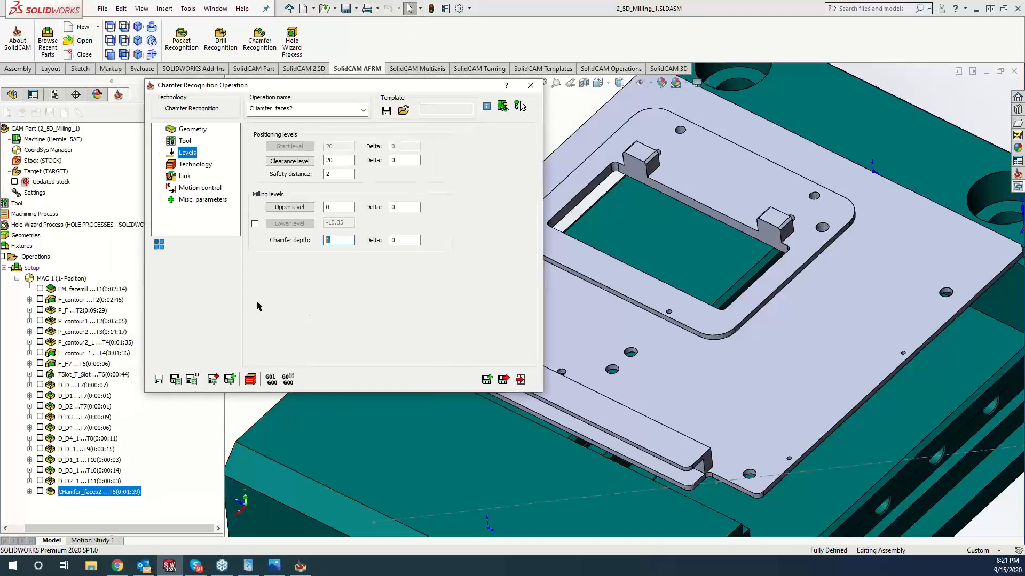
left_click(195, 165)
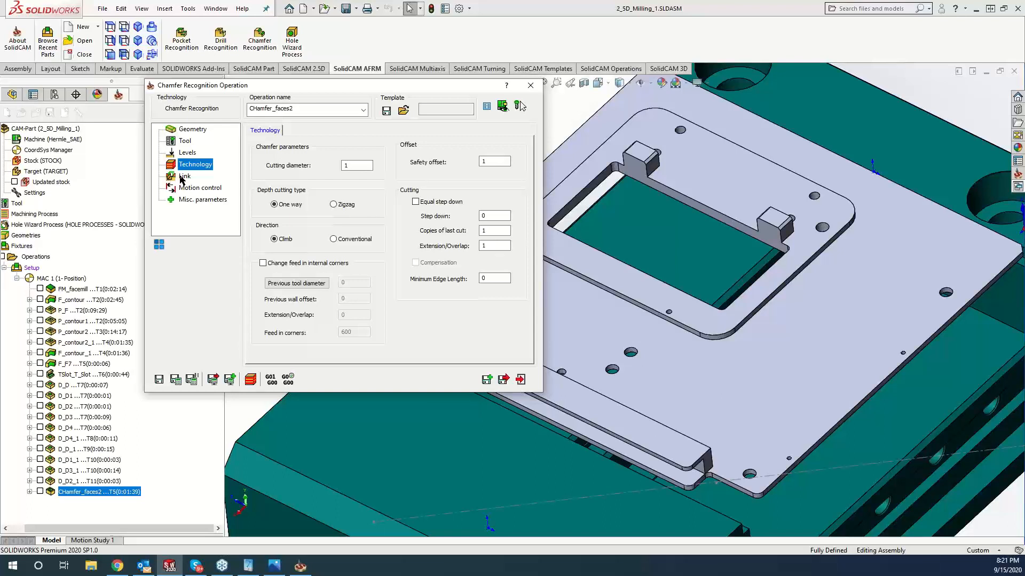
Define a new chamfer geometry by Face selection on the raised frame's top face, and save and calculate the operation.
left_click(190, 130)
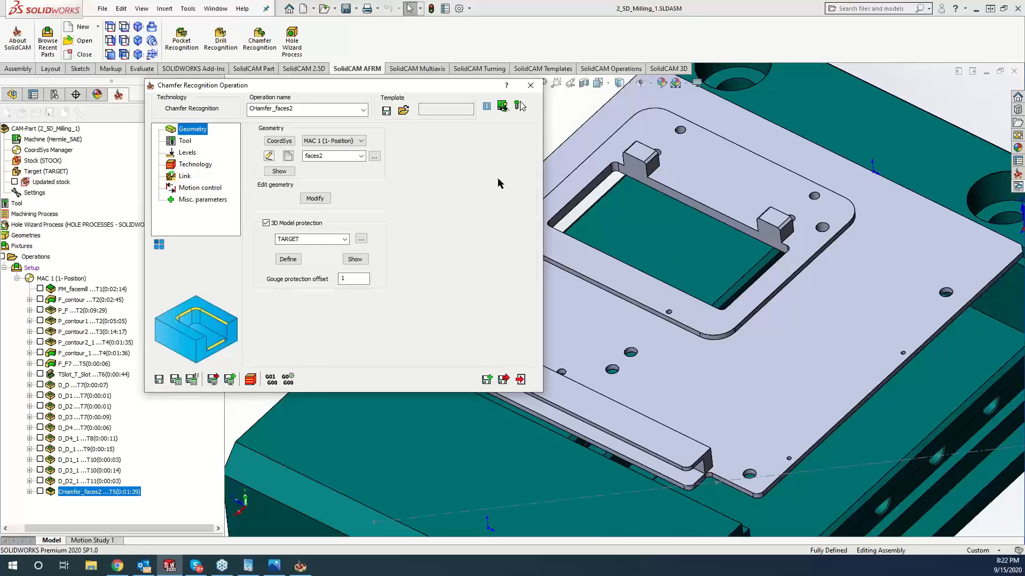
left_click(288, 156)
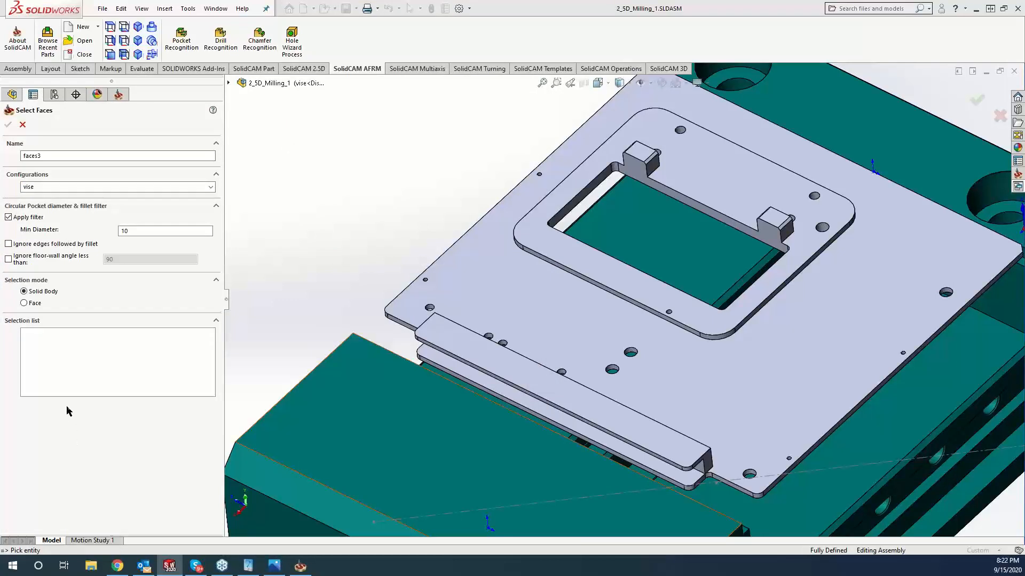
left_click(24, 303)
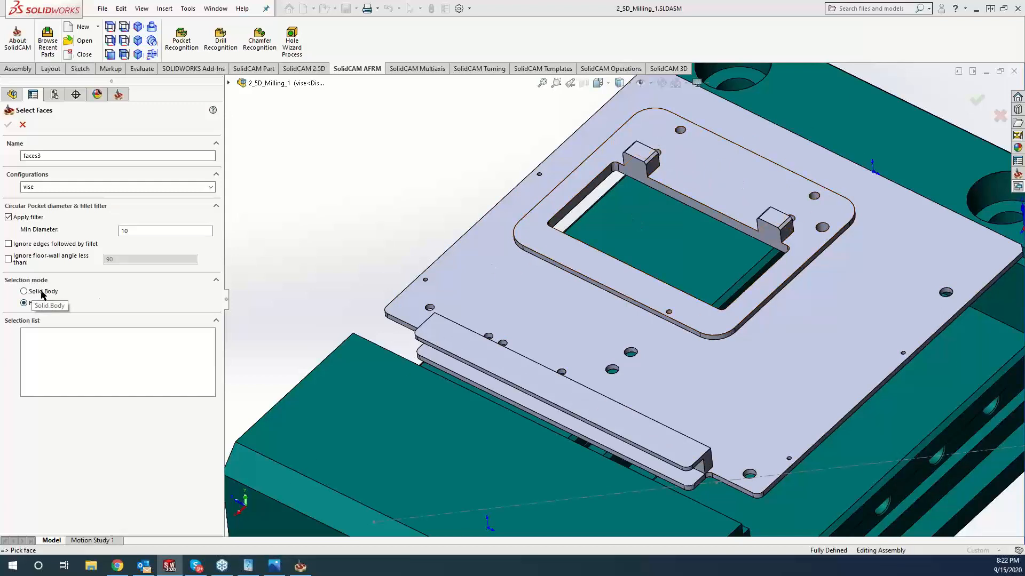
left_click(581, 262)
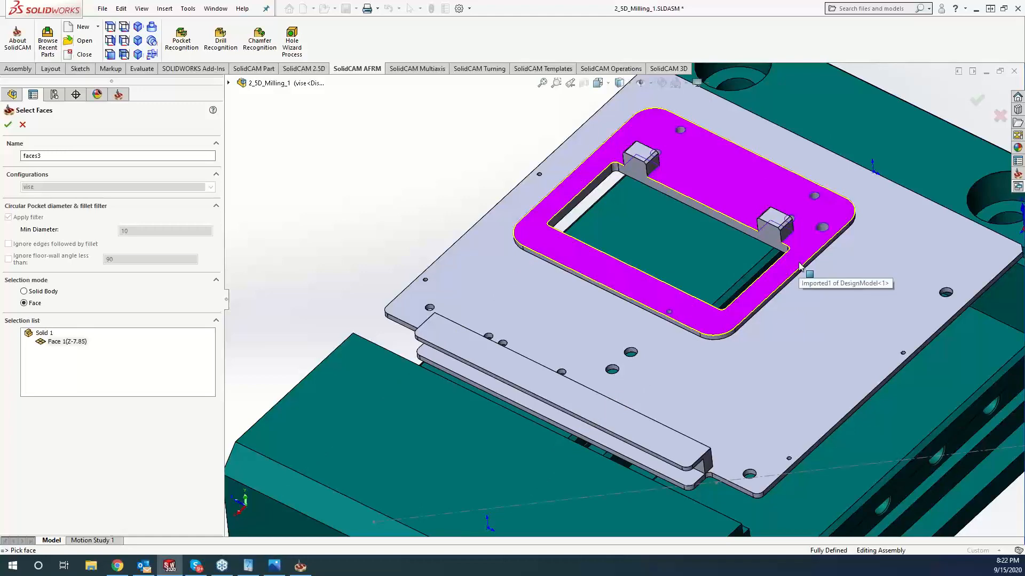
left_click(8, 125)
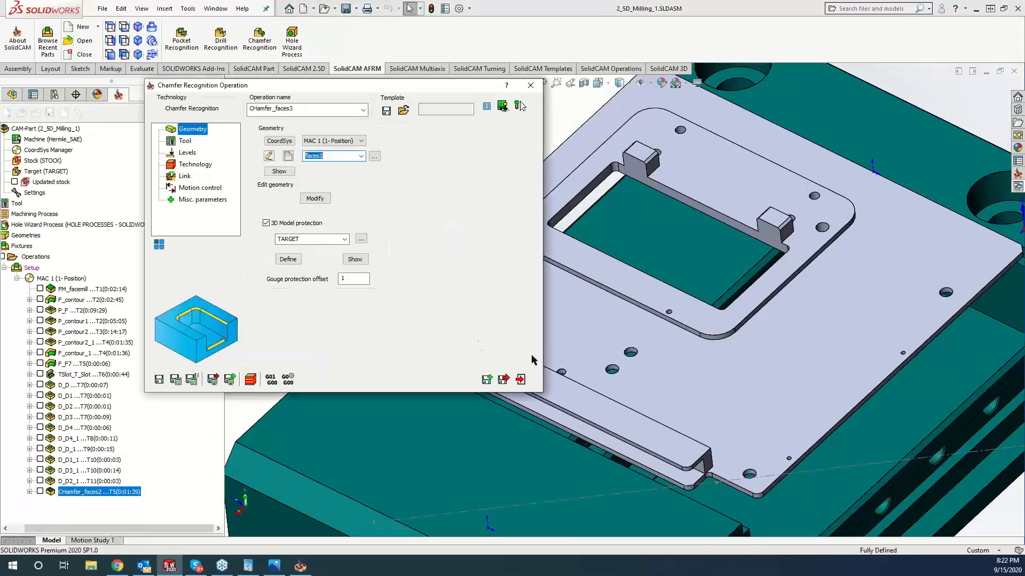
left_click(175, 379)
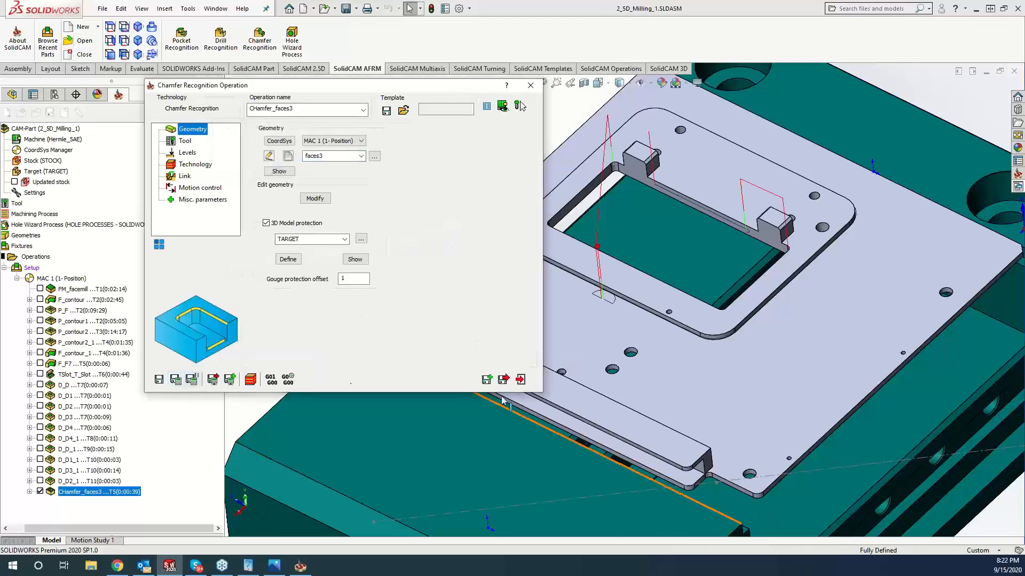
Play the raised frame's chamfer in SolidVerify, examine the chamfered edges, and close the simulation.
left_click(255, 381)
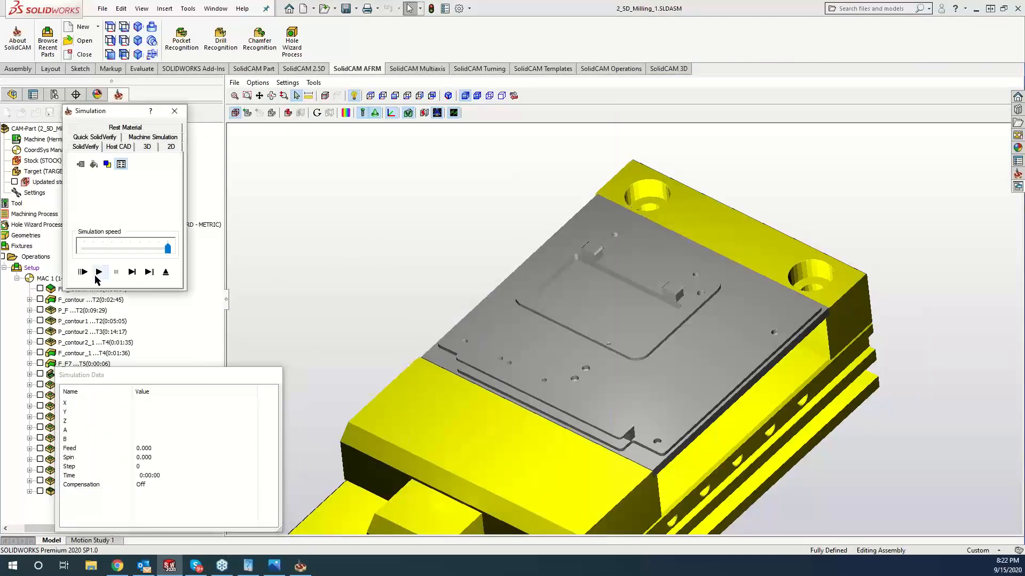
left_click(98, 273)
scroll(622, 235, "up", 3)
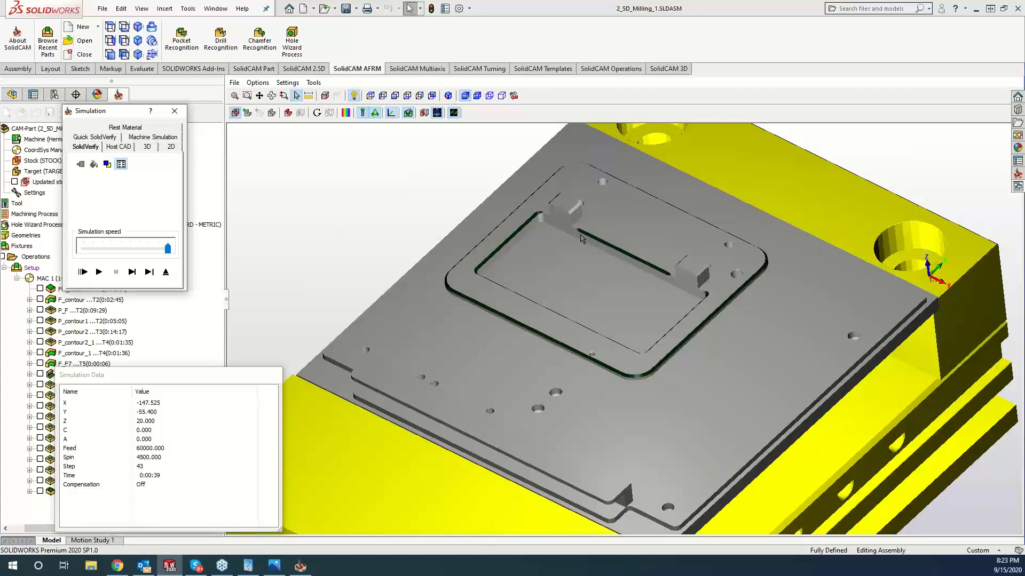
left_click(175, 111)
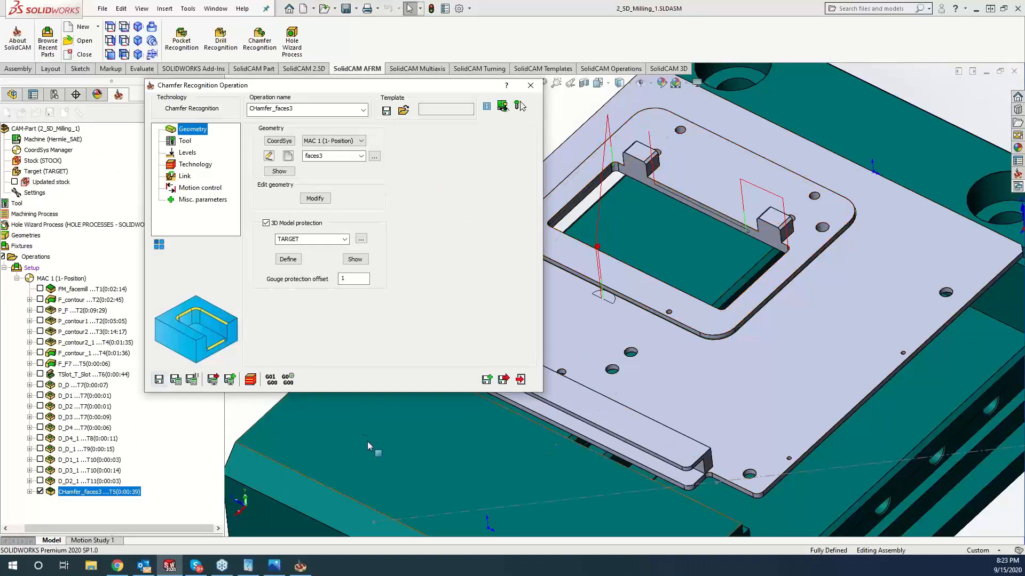
Copy the chamfer operation and define a new geometry for it by Face selection on the plate's large top face.
left_click(487, 379)
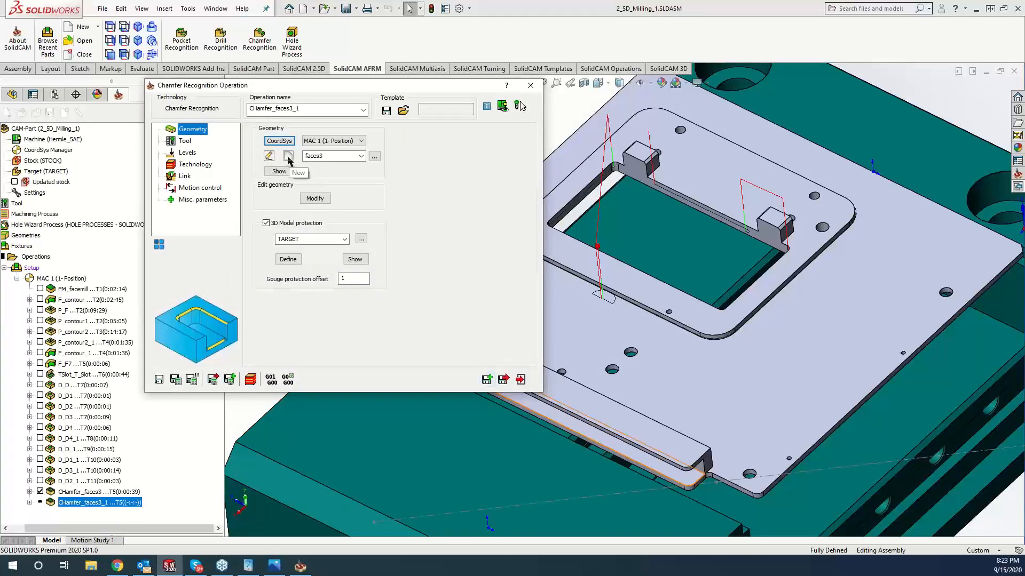
left_click(288, 160)
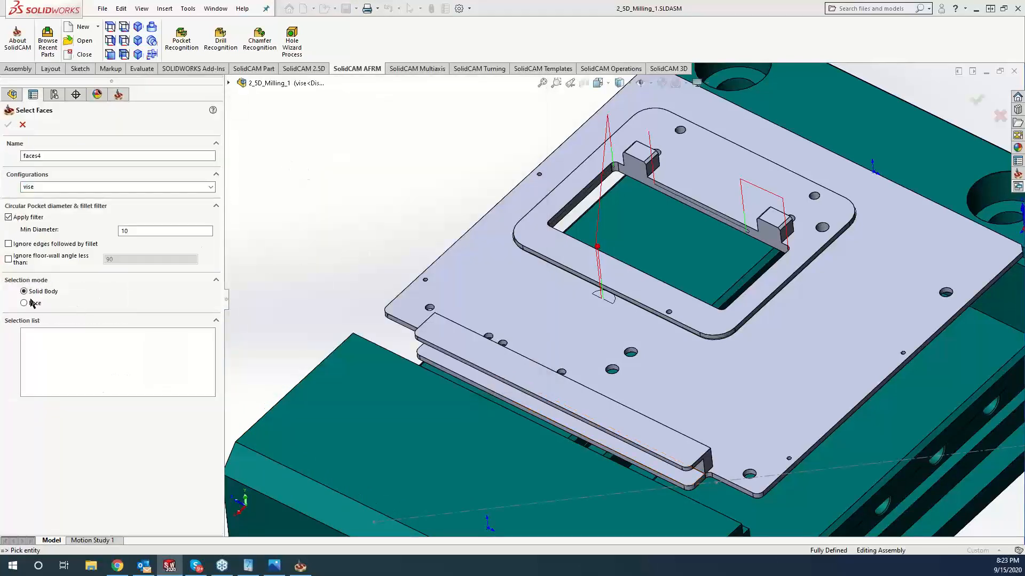
left_click(31, 302)
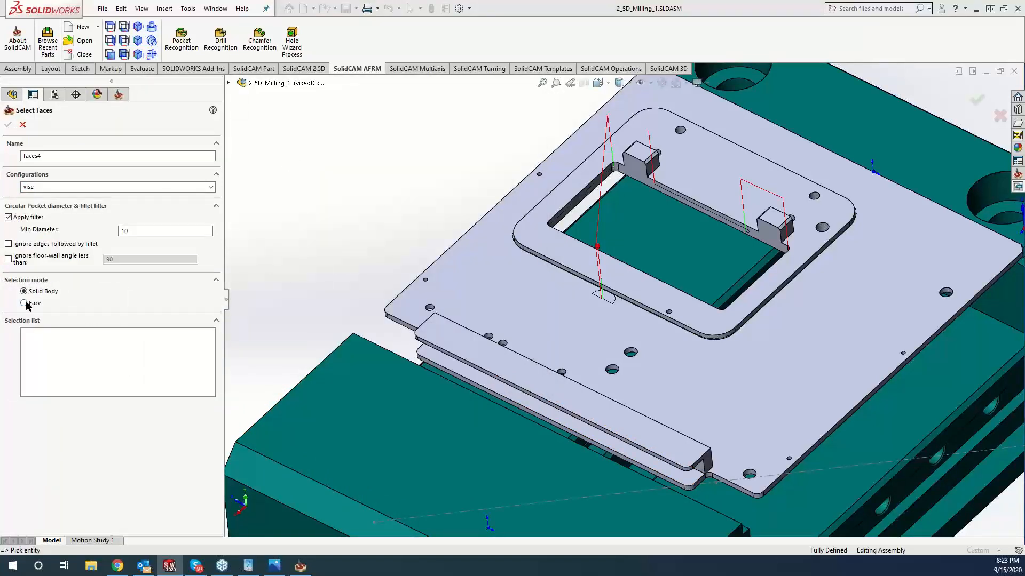
left_click(555, 316)
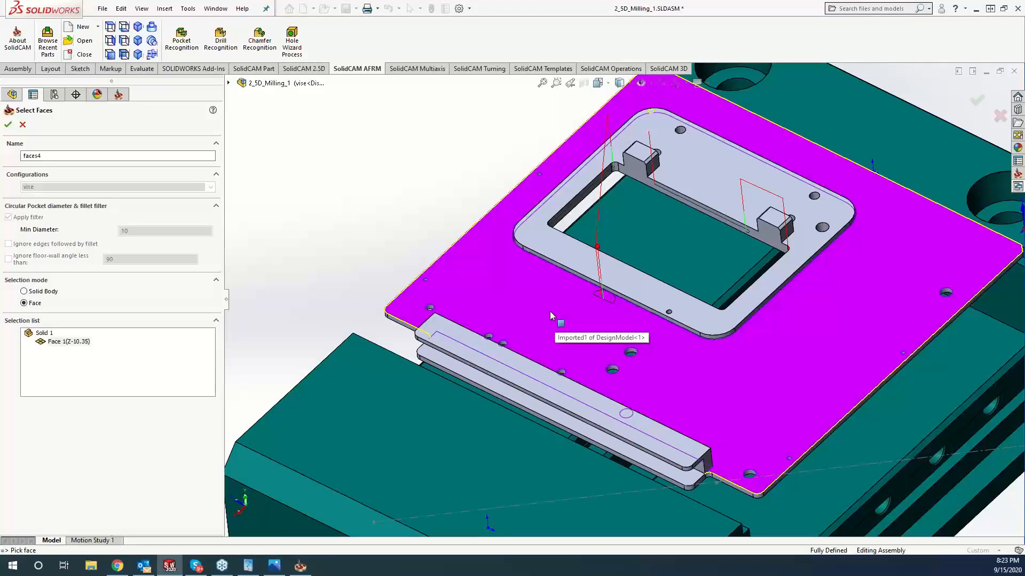
left_click(8, 125)
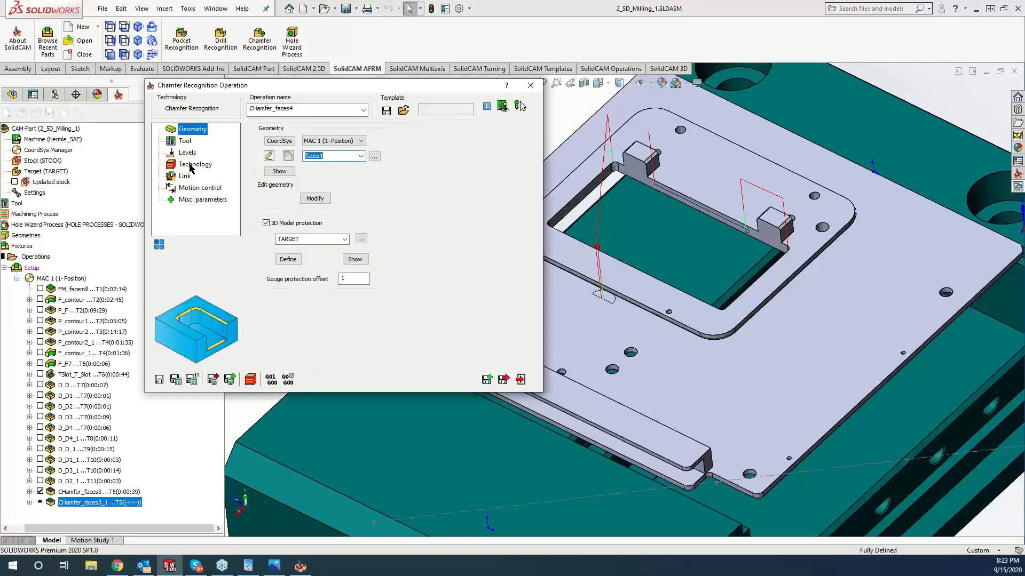
Set the plate-face chamfer depth to 0.5, and save and calculate the operation.
left_click(191, 165)
left_click(187, 152)
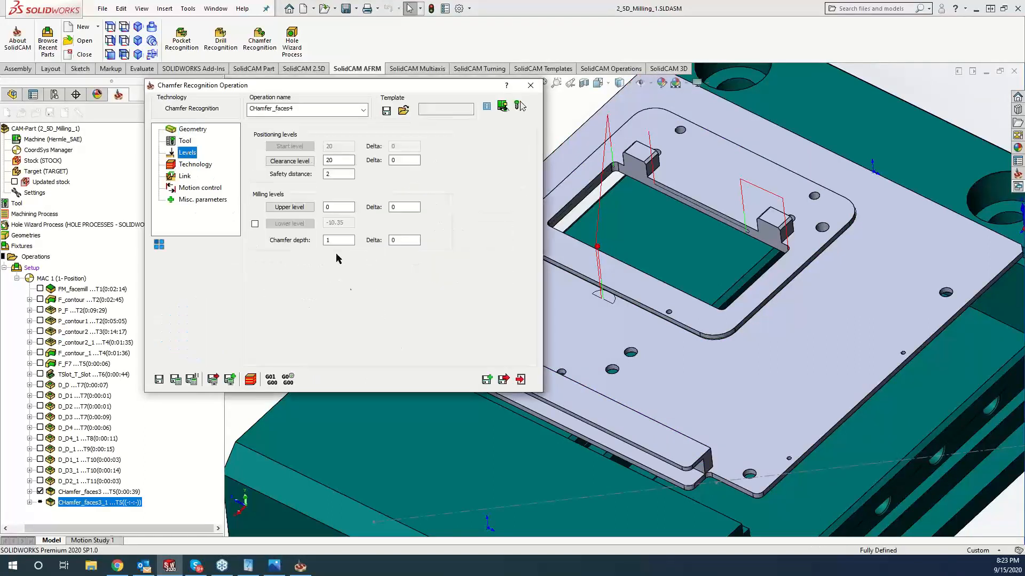
left_click_drag(339, 241, 303, 239)
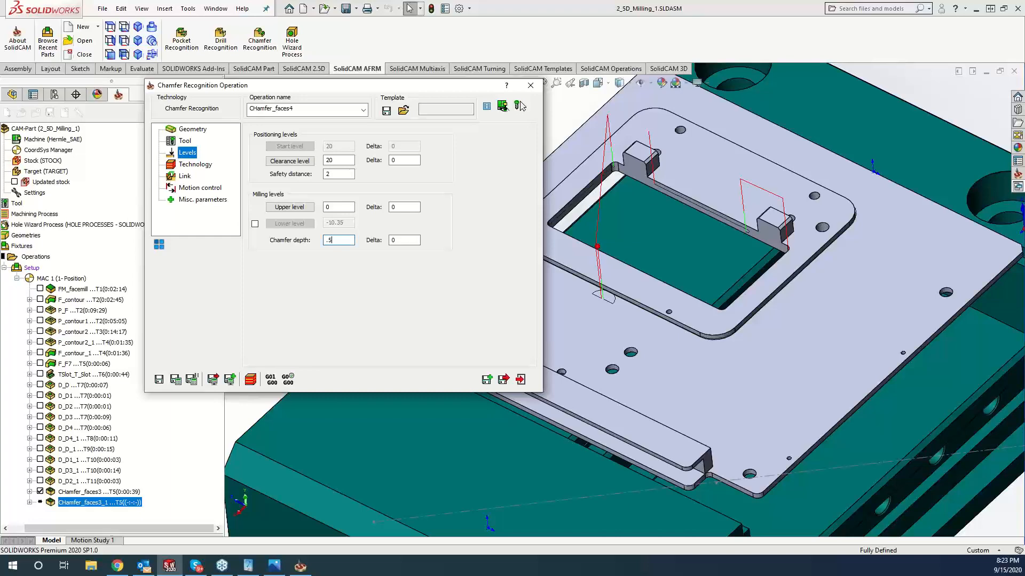
left_click(177, 380)
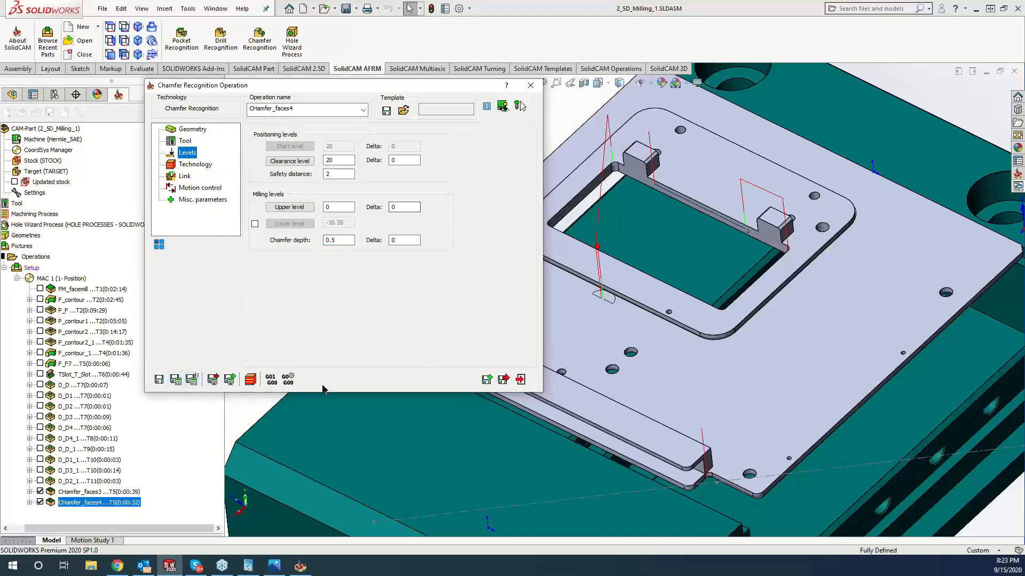
Copy the plate-face chamfer operation and start a new geometry for it in Face selection mode.
left_click(486, 379)
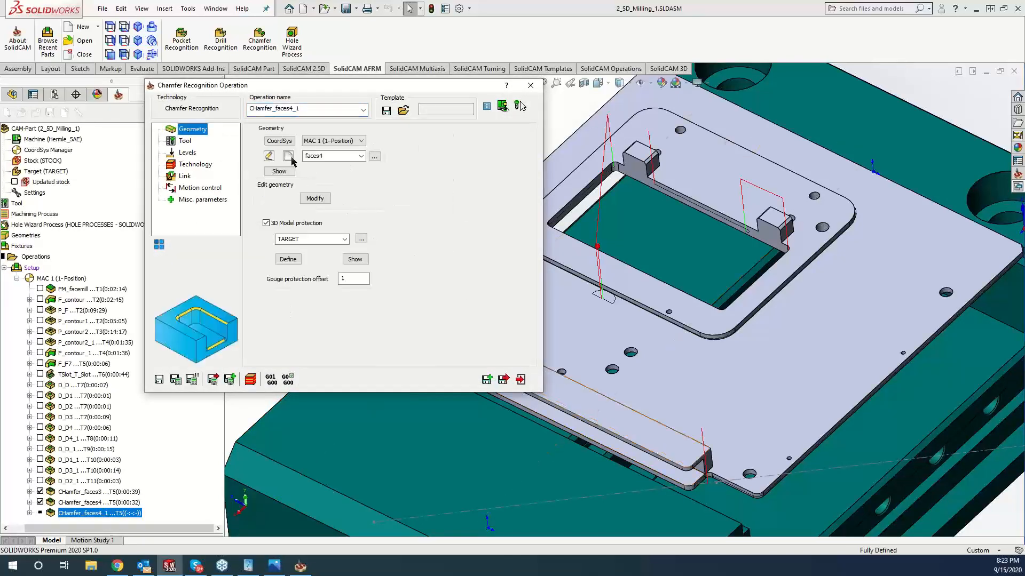
left_click(288, 157)
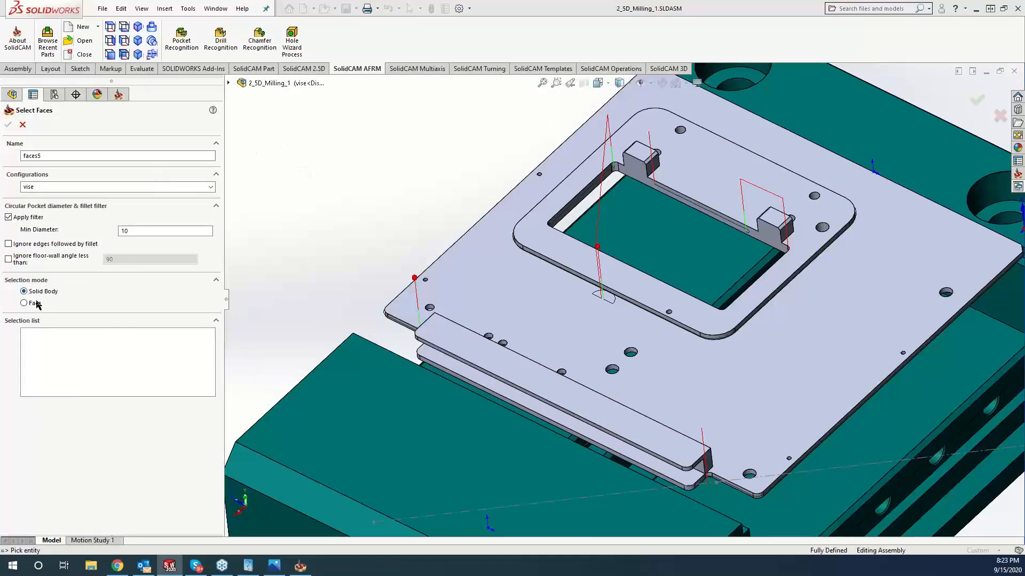
left_click(24, 303)
left_click(564, 402)
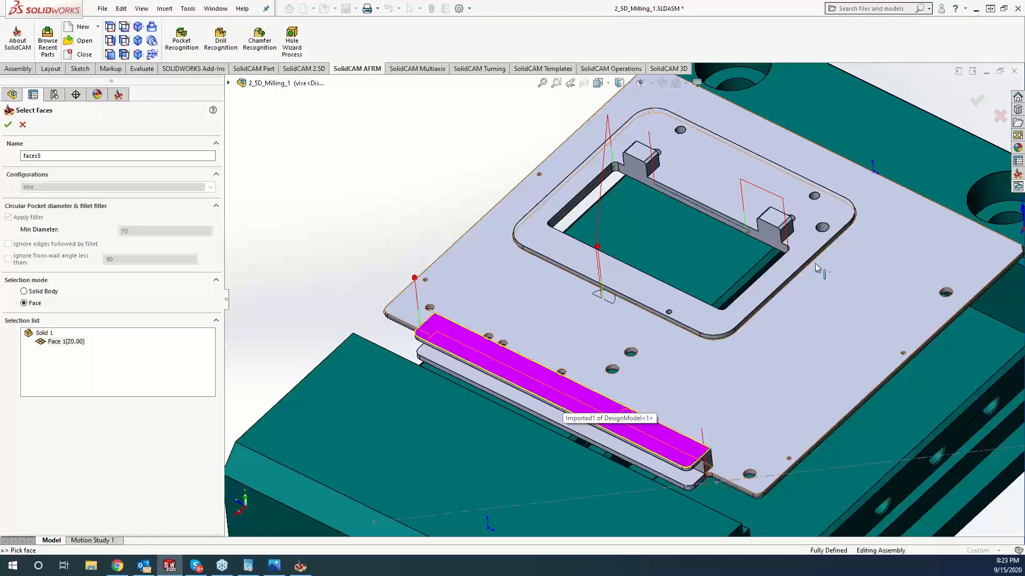
left_click(774, 218)
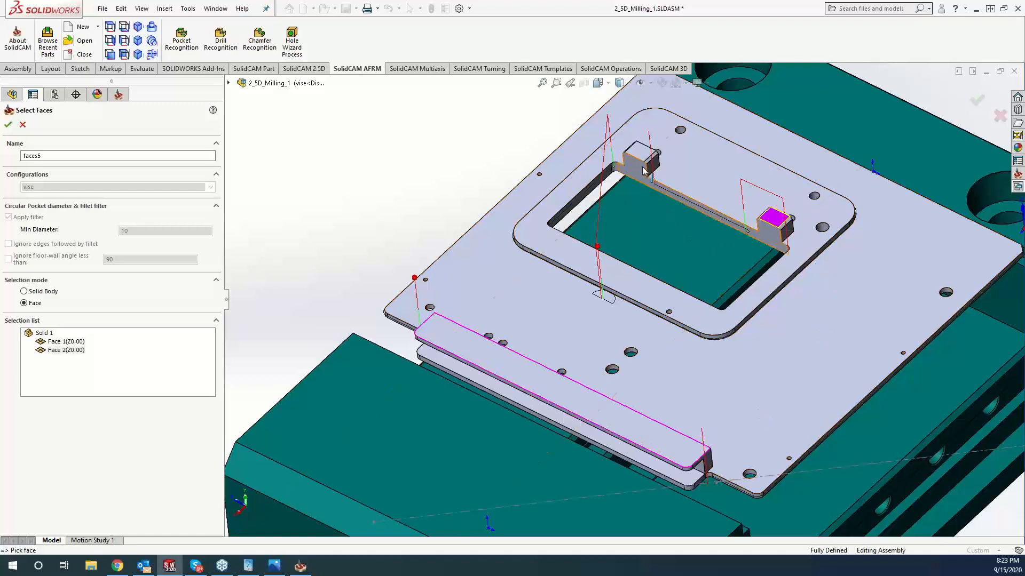
right_click(67, 351)
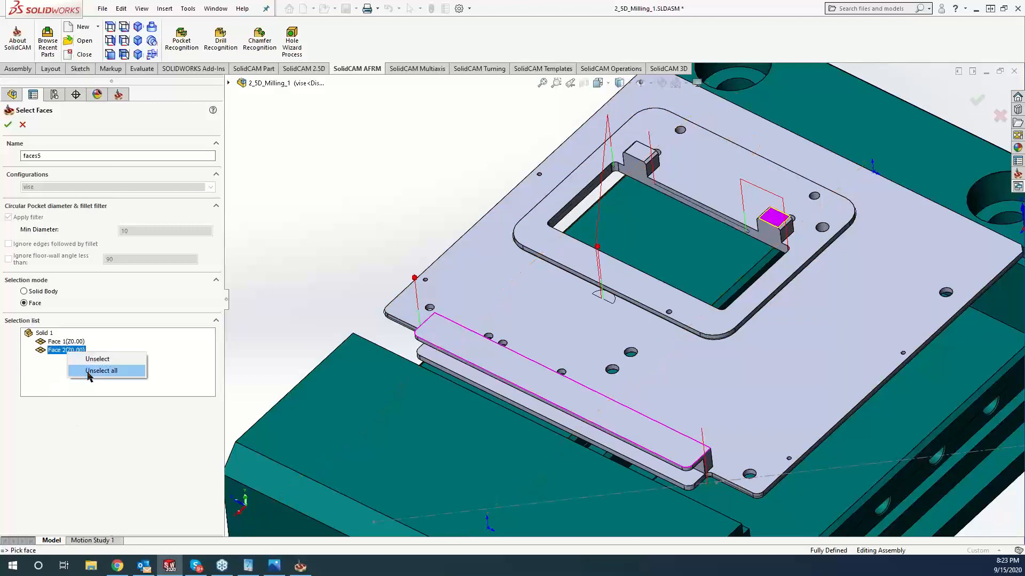
left_click(89, 372)
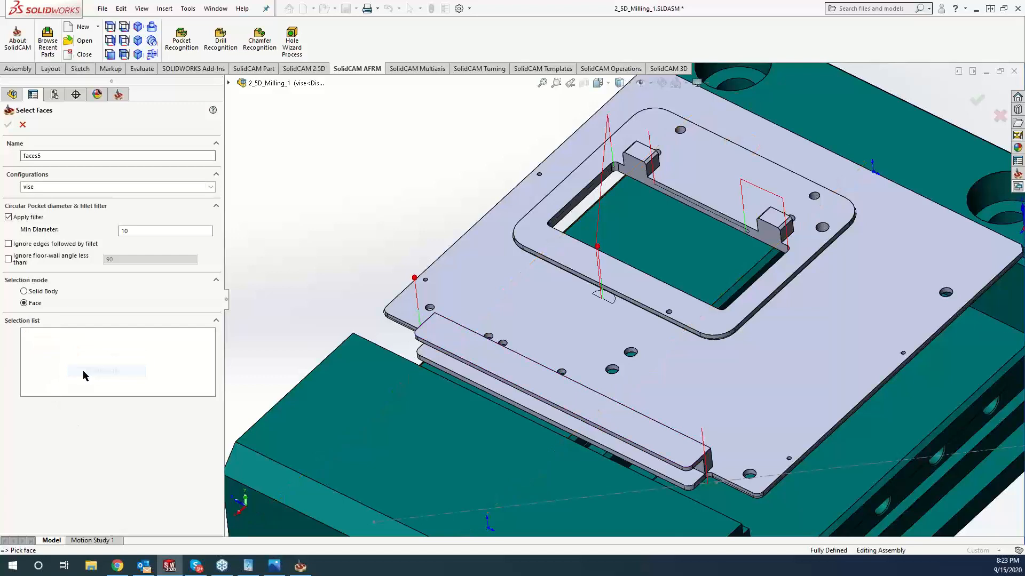
Ignore floor-wall angles less than 90, and define the geometry from the top faces of the ledge and the two small blocks.
left_click(8, 259)
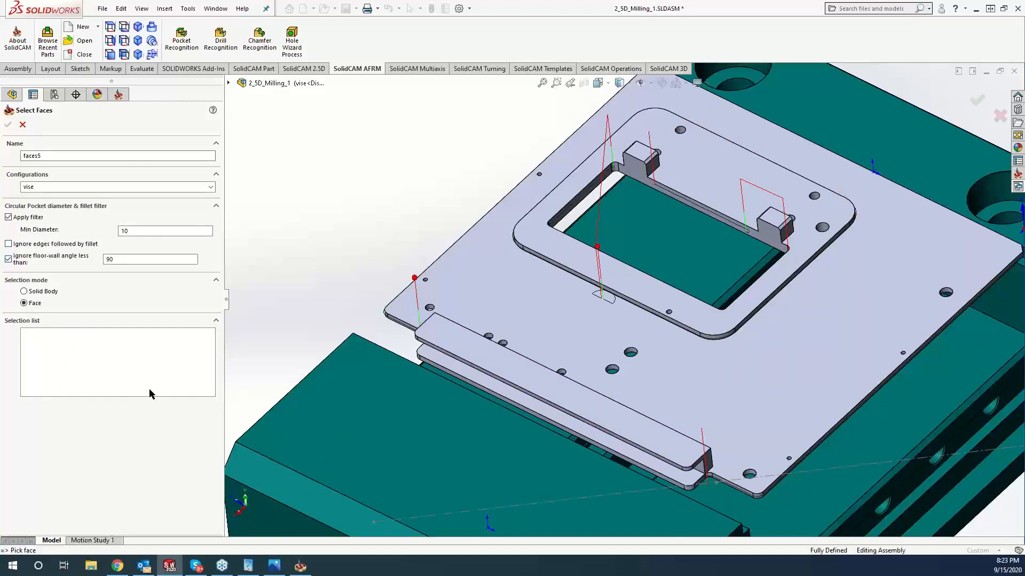
left_click(587, 401)
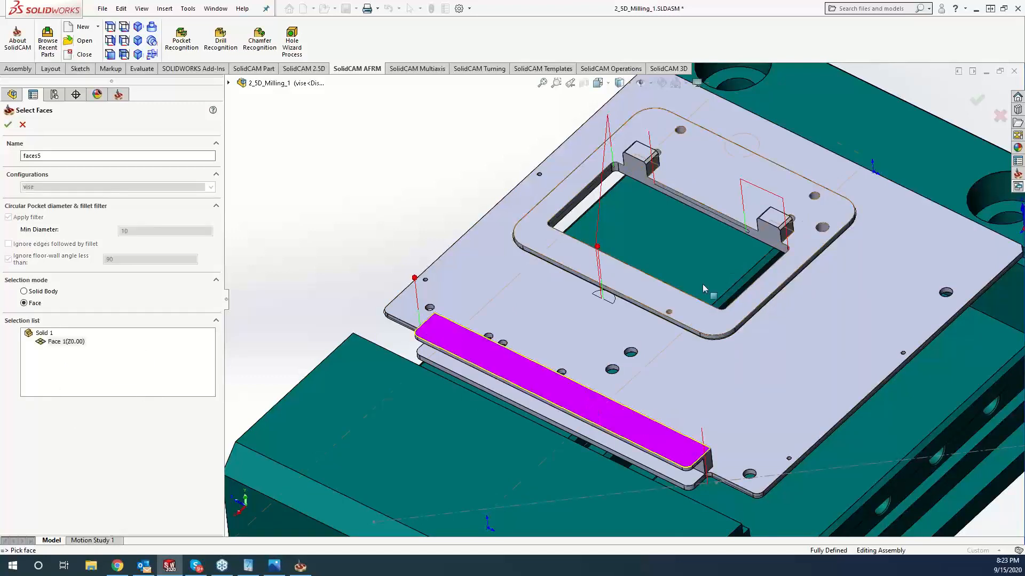
left_click(772, 218)
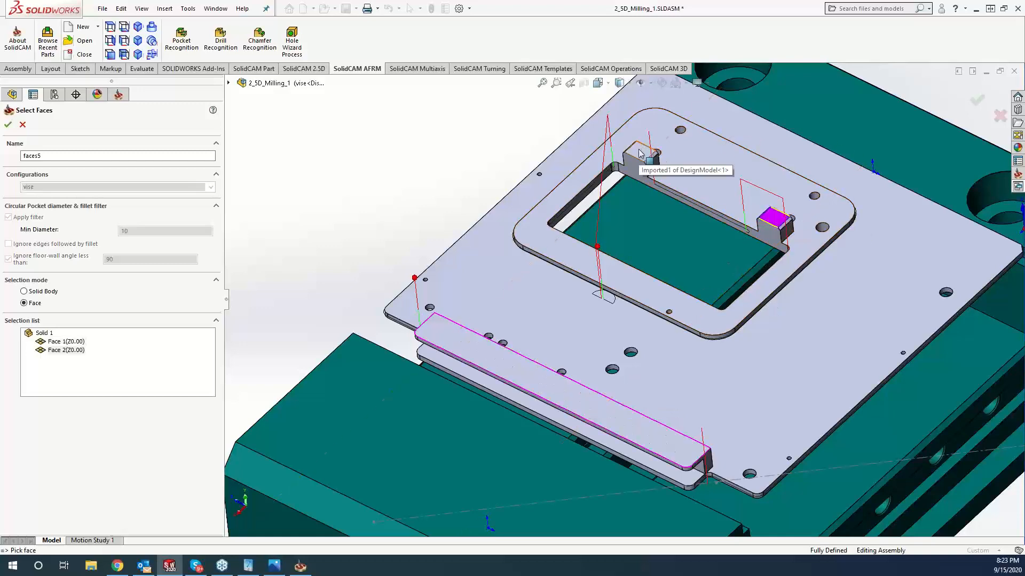
left_click(640, 153)
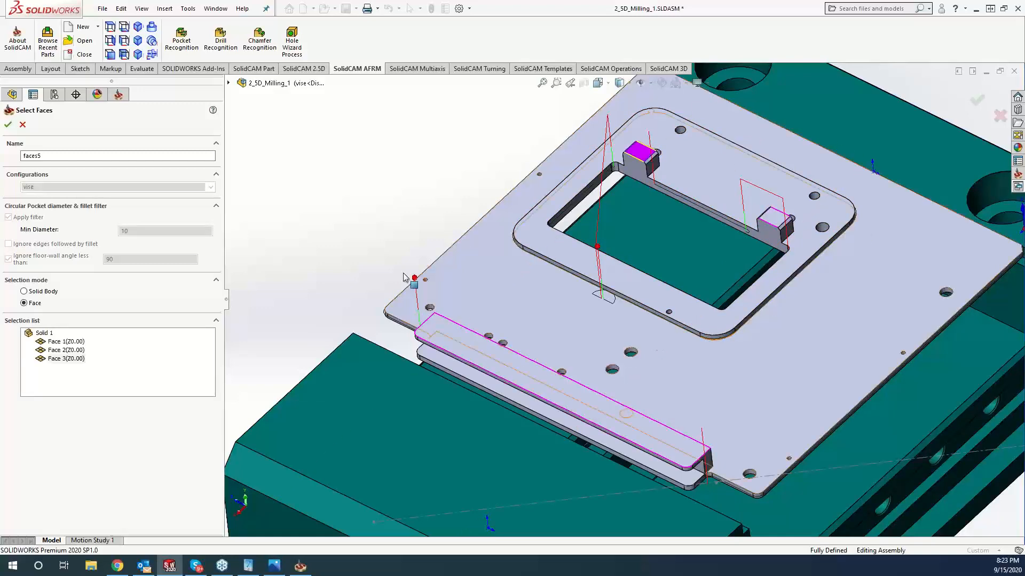
left_click(8, 125)
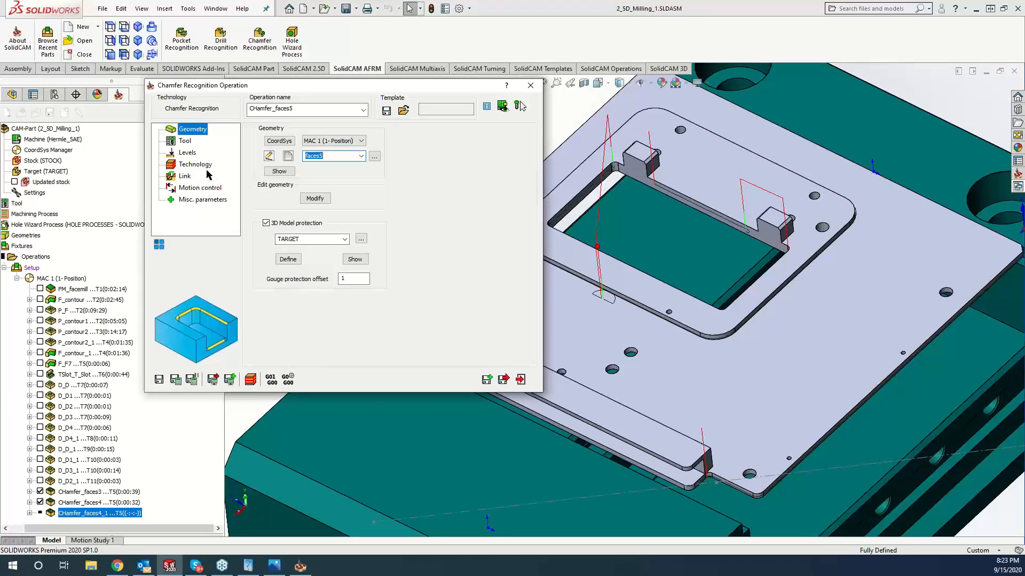
Set the chamfer depth for the ledge and block faces to 0.3, save and calculate the operation, and close it.
left_click(197, 164)
left_click(188, 153)
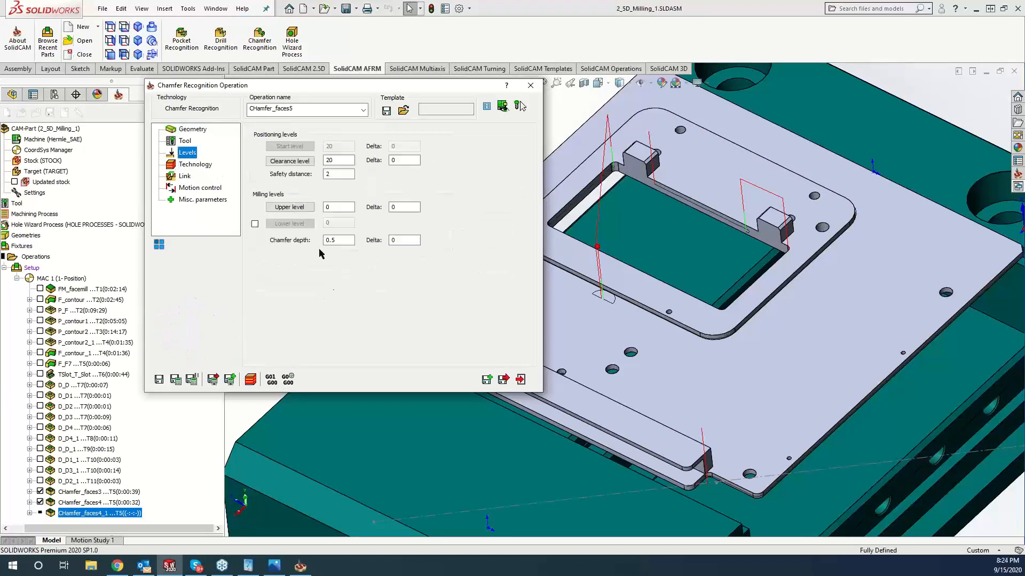
left_click(342, 239)
type(".3")
left_click(175, 380)
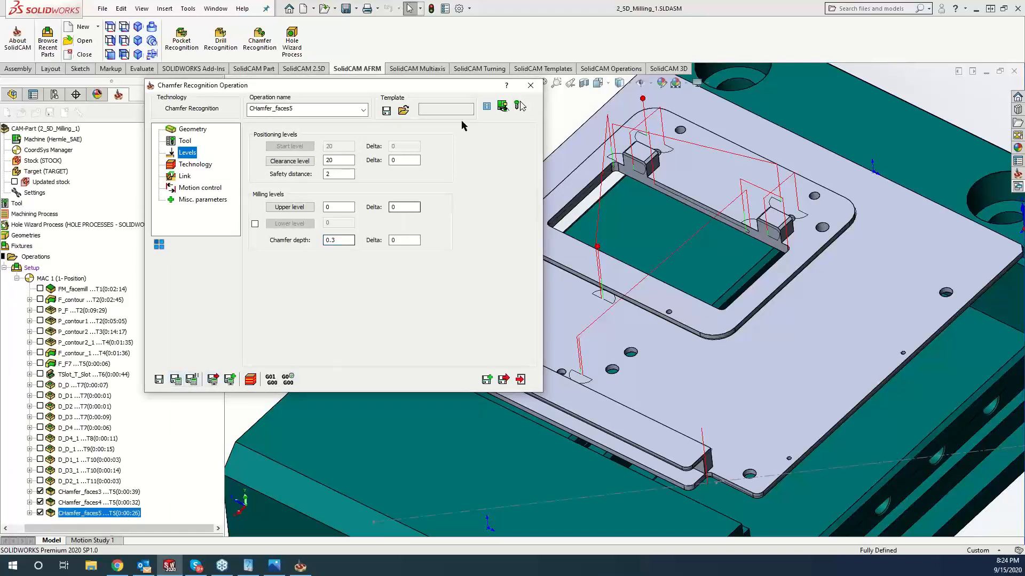
left_click(530, 86)
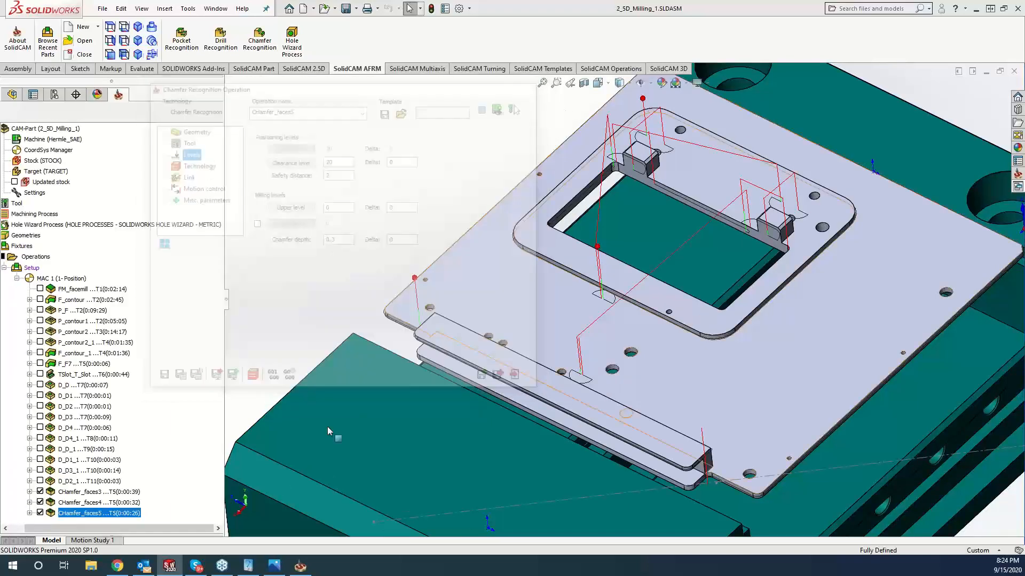
Simulate the three chamfer operations together and play them in SolidVerify.
left_click(98, 493, "shift")
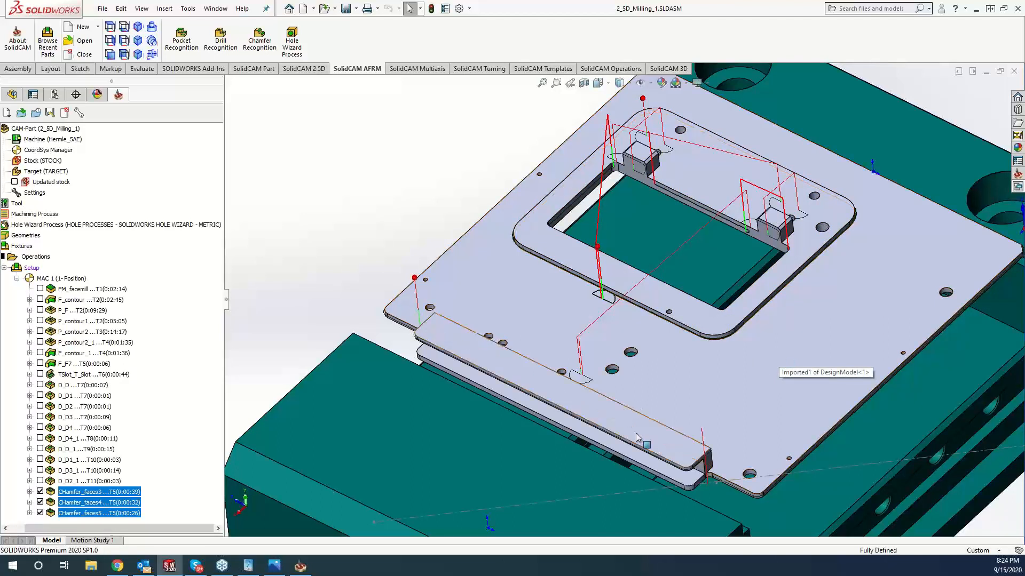
right_click(99, 503)
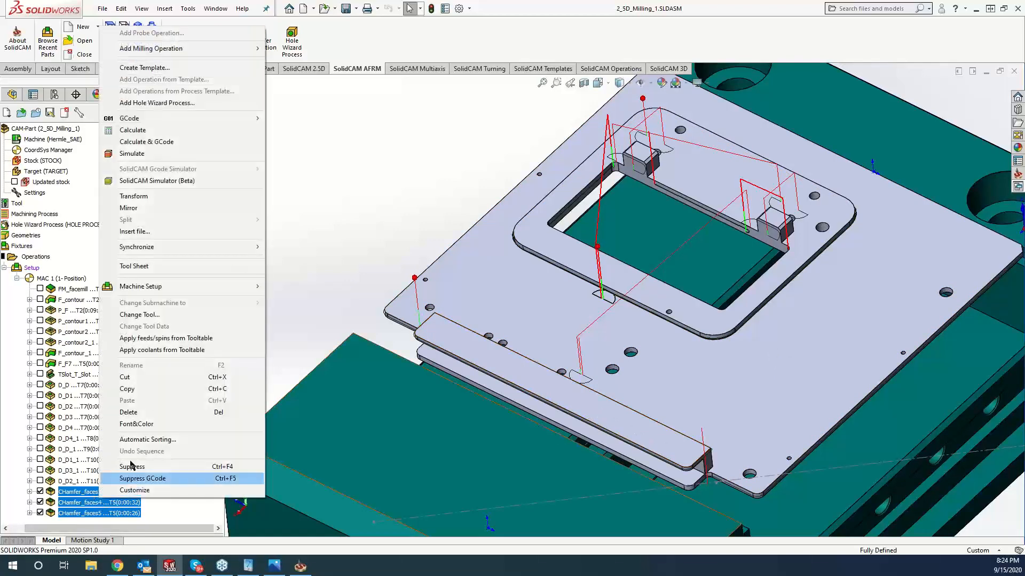
left_click(136, 166)
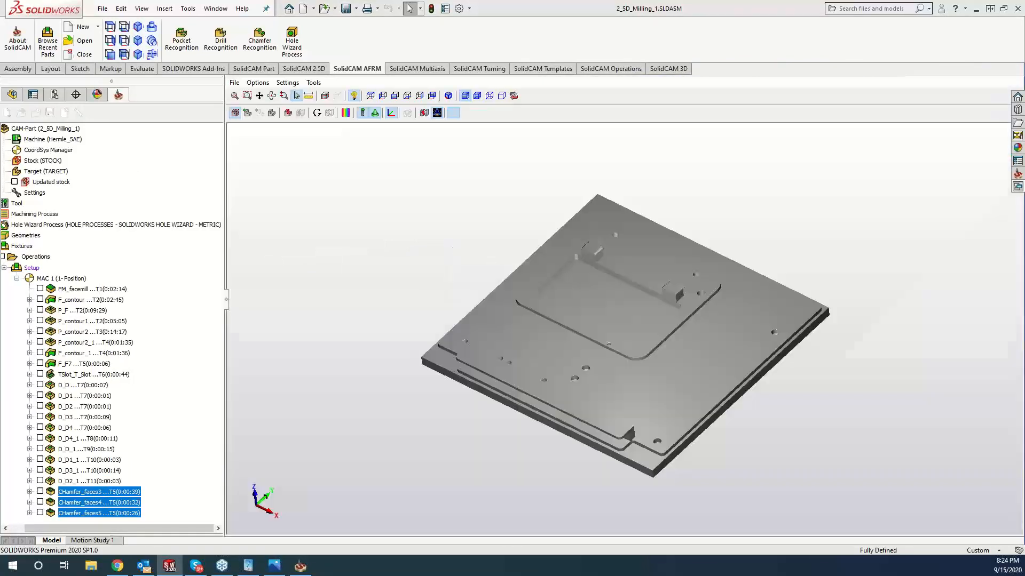
left_click(98, 272)
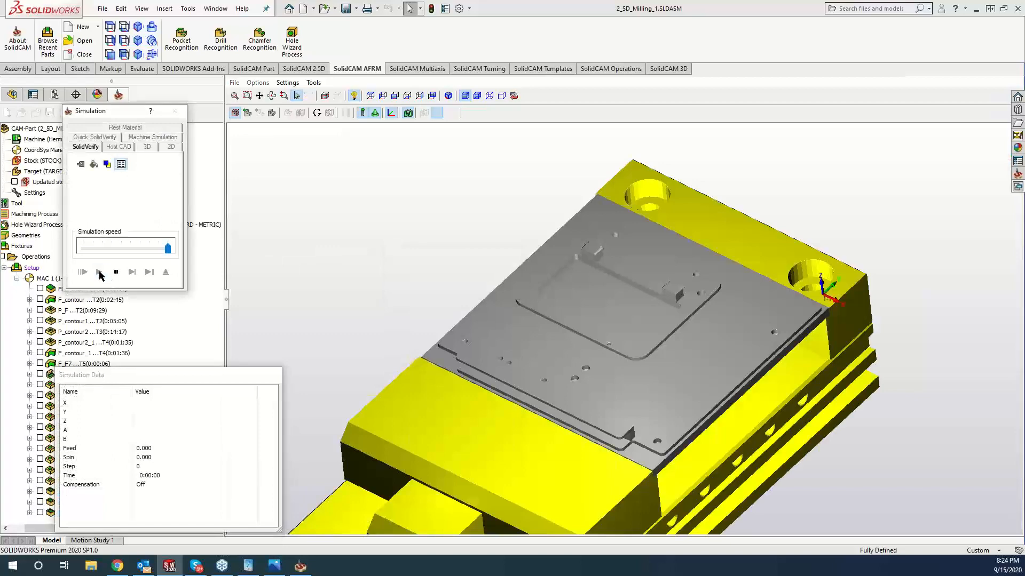
Examine the chamfered edges of the pocket frame, blocks and ledge in the SolidVerify result, and close the simulation.
left_click(303, 173)
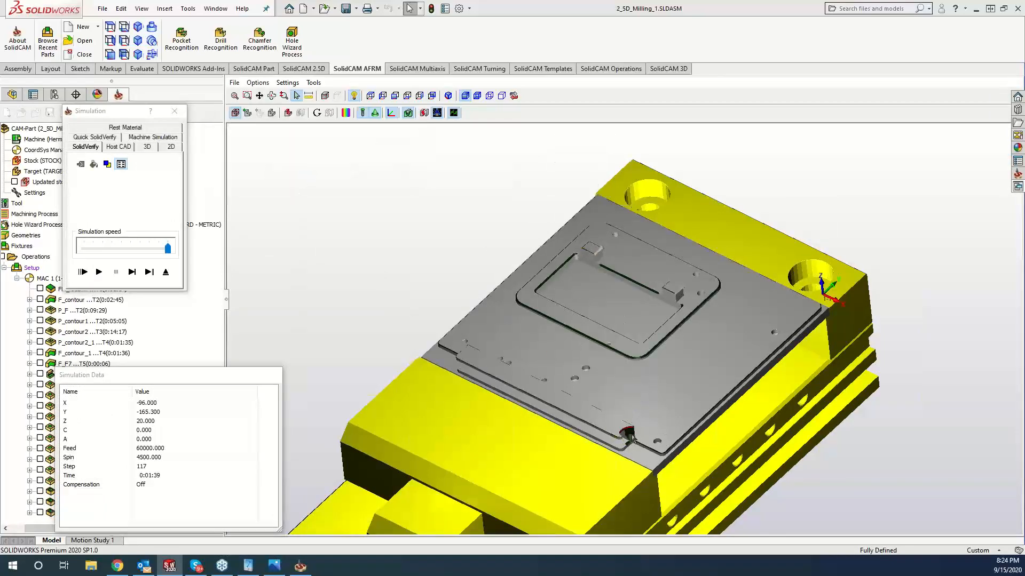
scroll(637, 447, "up", 2)
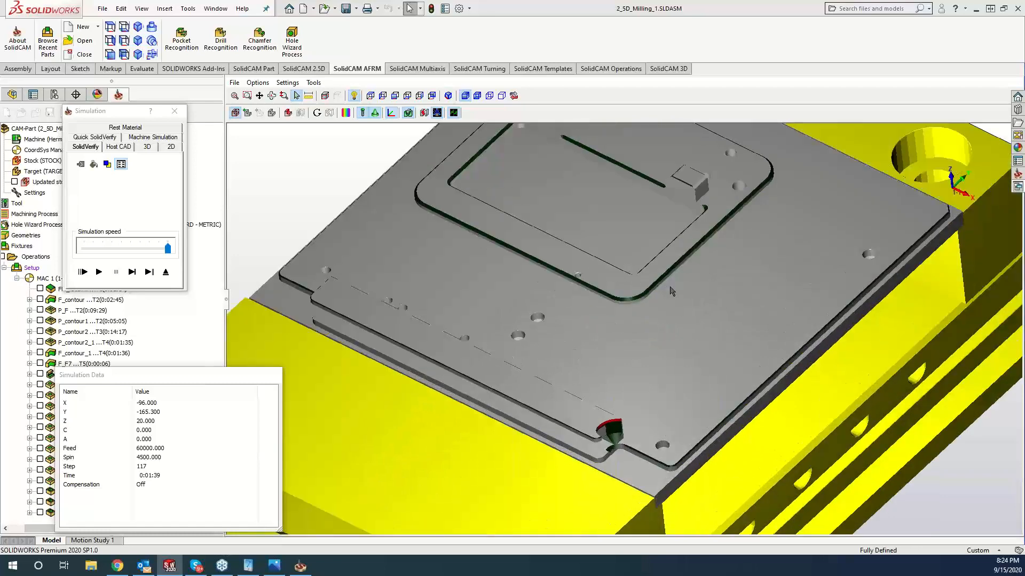
scroll(692, 248, "up", 3)
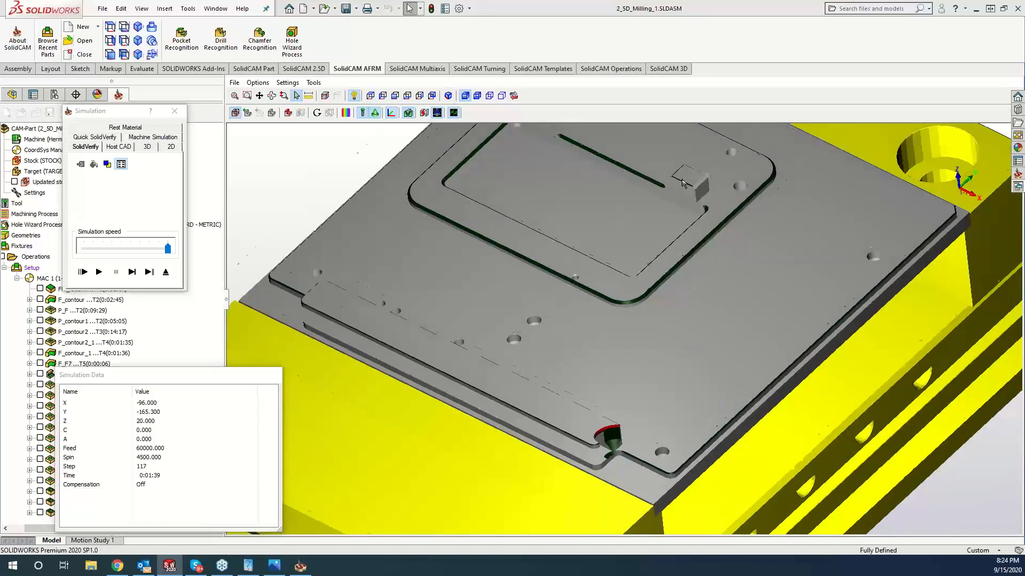
scroll(691, 197, "down", 1)
scroll(691, 198, "down", 3)
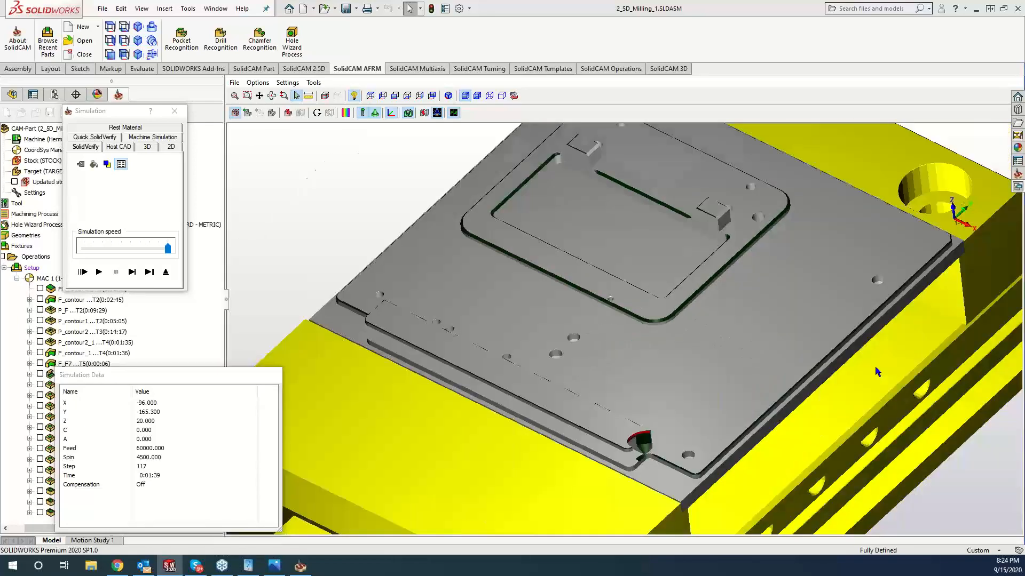
scroll(594, 435, "up", 2)
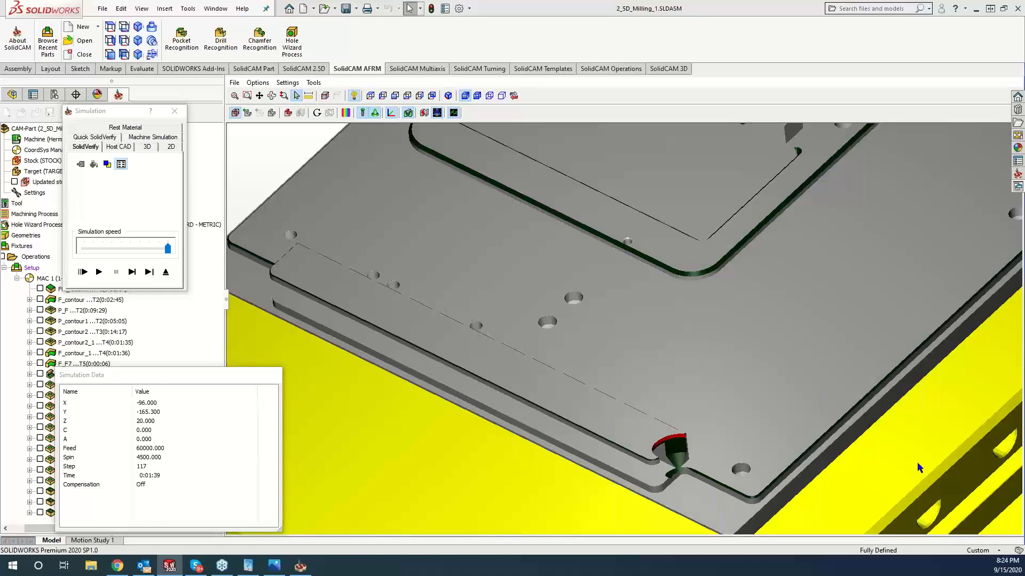
left_click(175, 111)
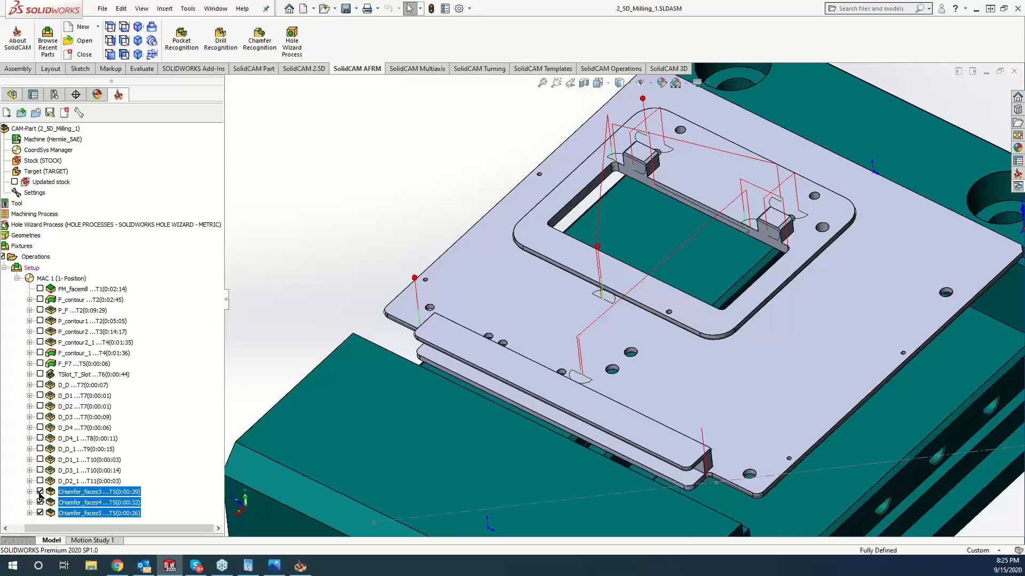
Show only the CHamfer_faces3 toolpath, set that operation's cutting diameter to 6, and save and calculate it.
left_click(40, 502)
left_click(40, 492)
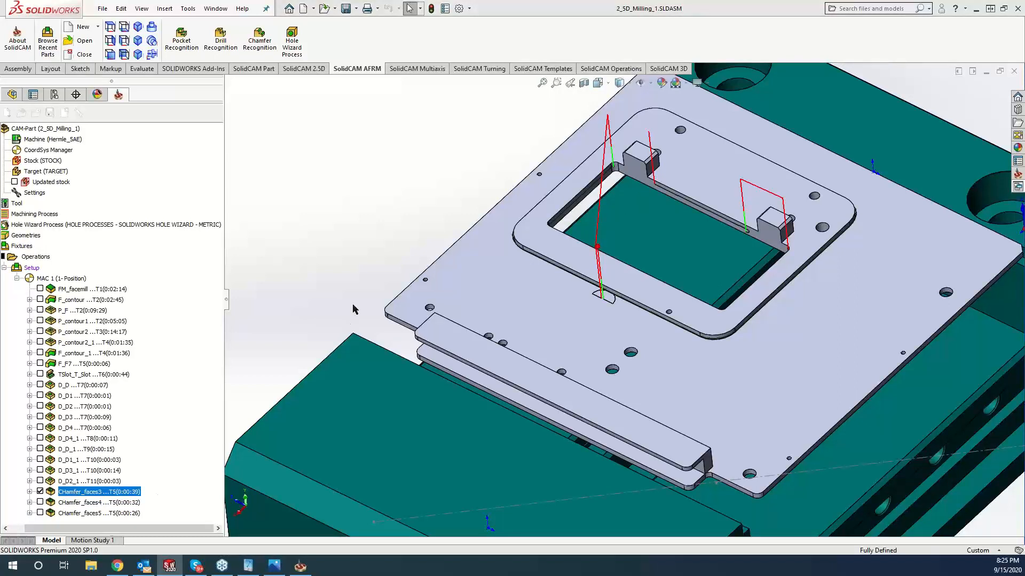
left_click(194, 164)
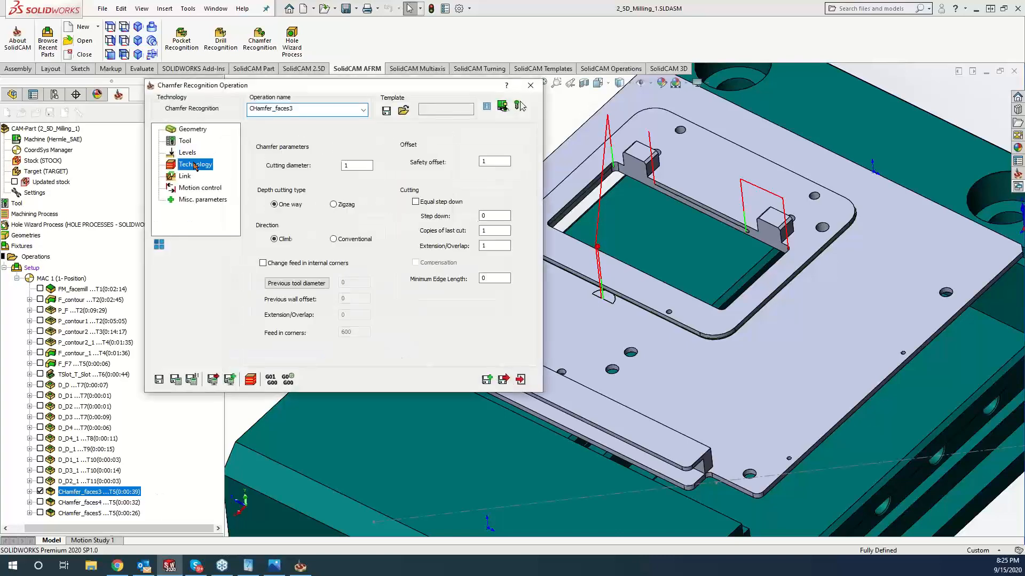
left_click(353, 166)
double_click(352, 166)
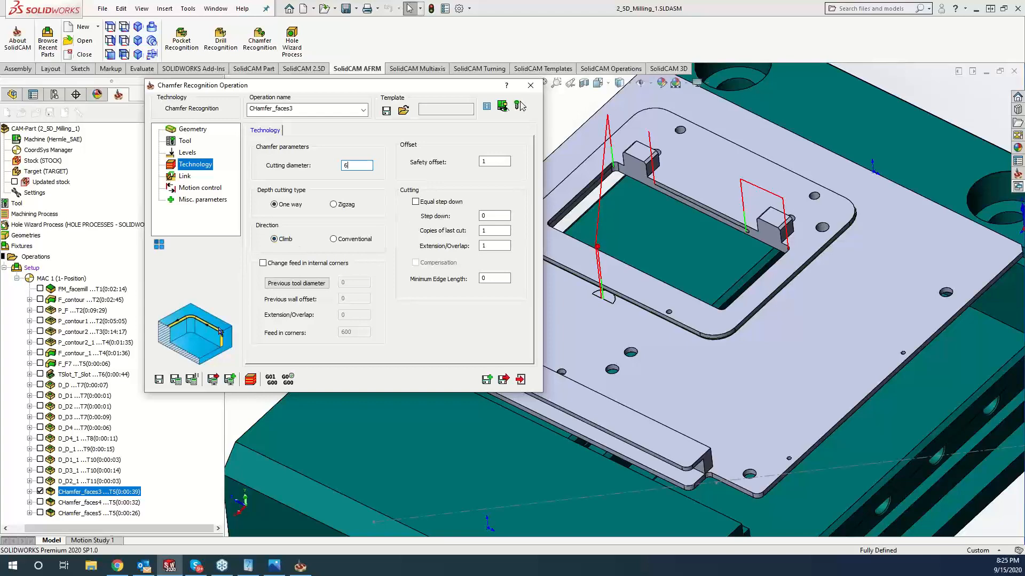
left_click(176, 380)
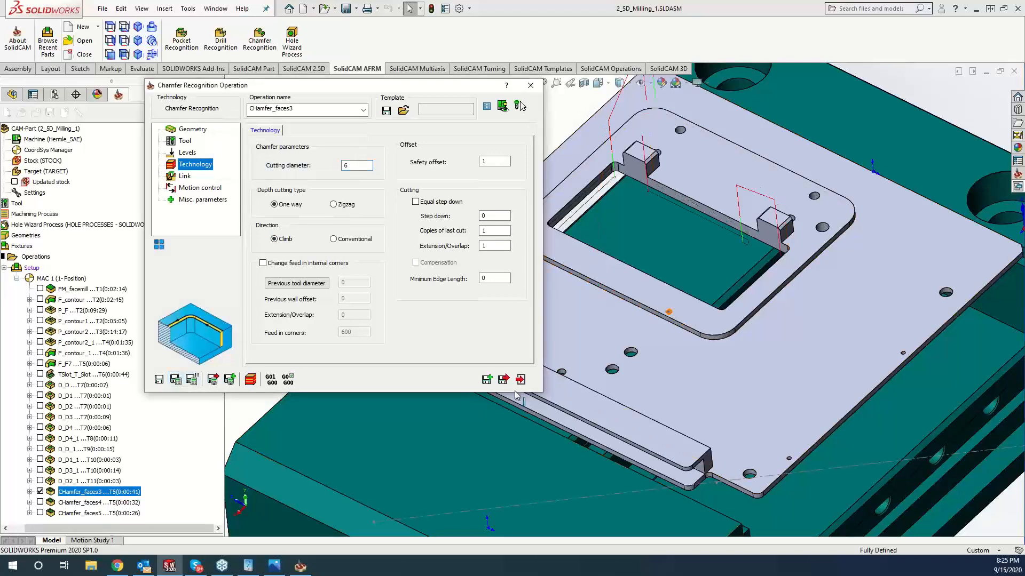
Simulate CHamfer_faces3 in SolidVerify, examine the cut around the raised frame and its opening, and exit the simulation.
left_click(249, 381)
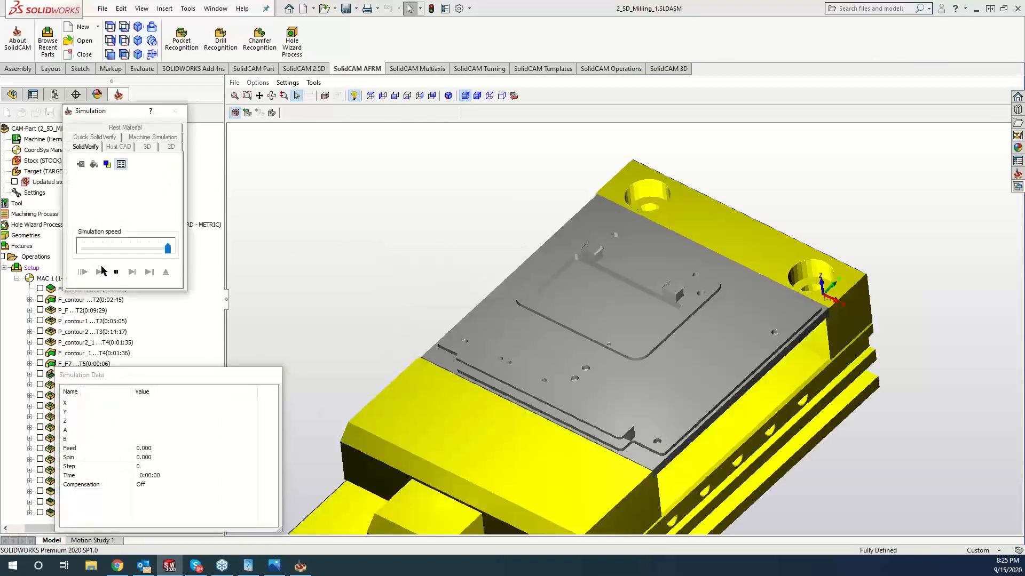
scroll(613, 264, "up", 5)
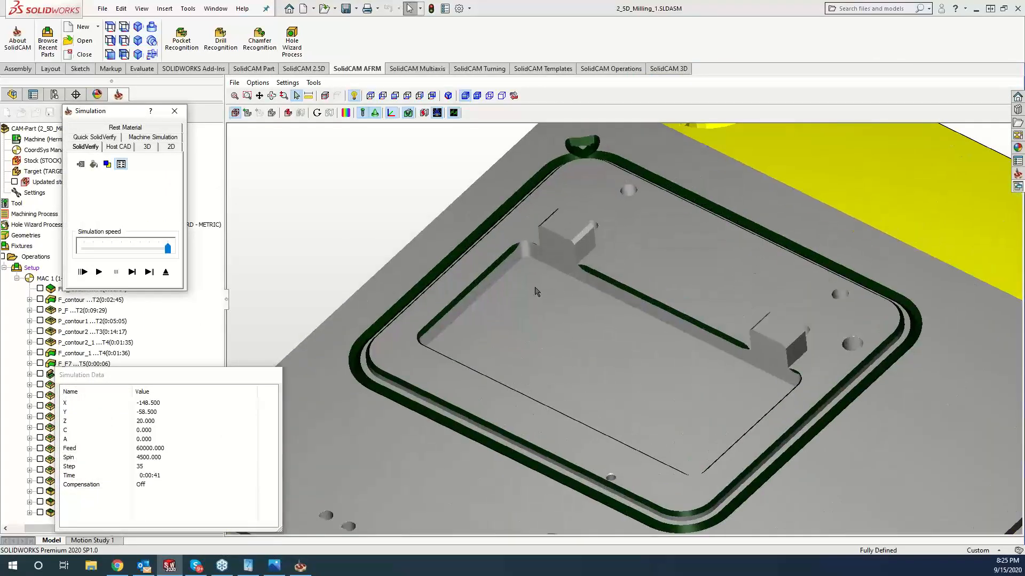
middle_click_drag(437, 425, 360, 415)
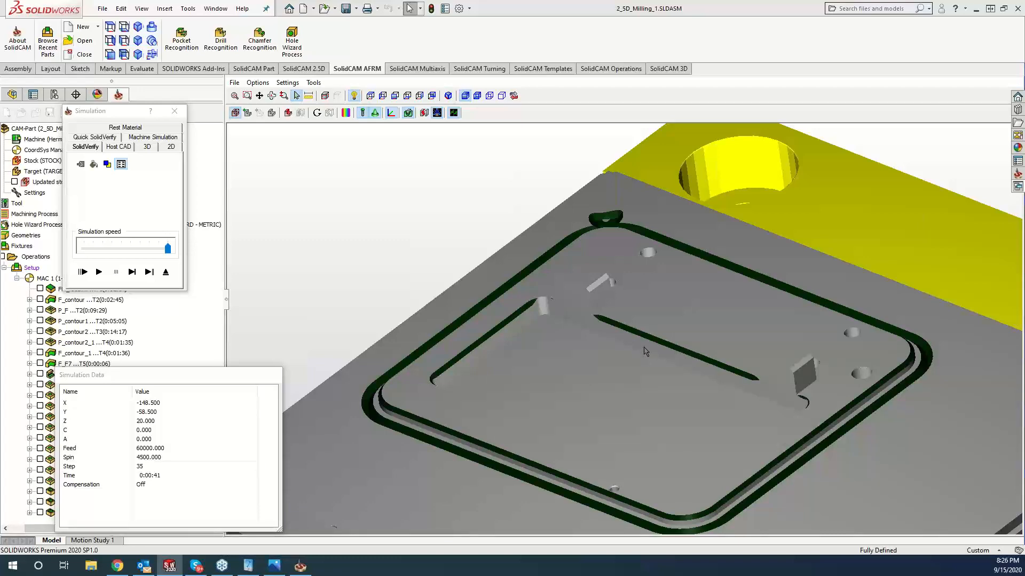
left_click(174, 112)
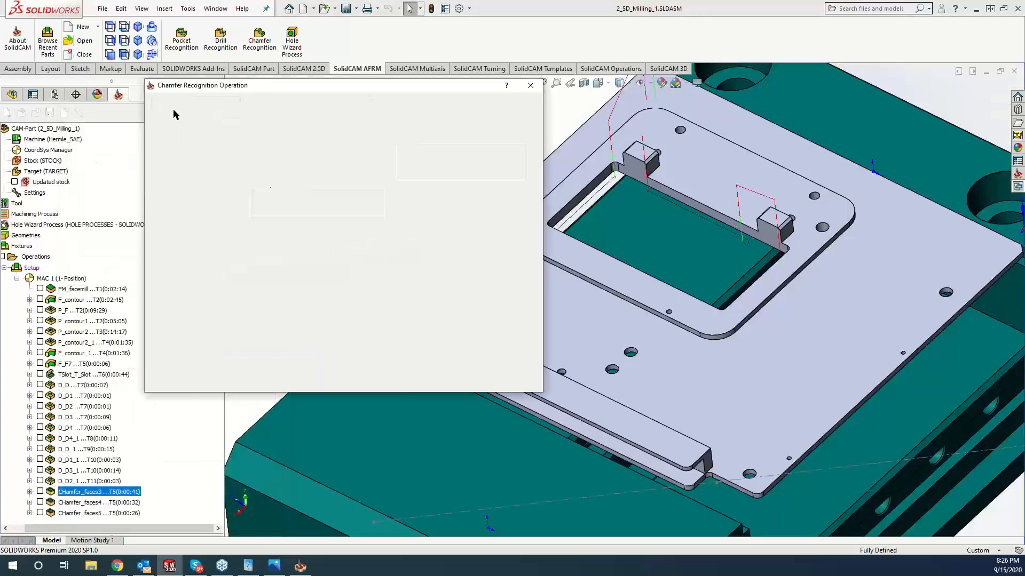
Set the cutting diameter of CHamfer_faces3 to 1, and save and calculate the operation.
double_click(359, 168)
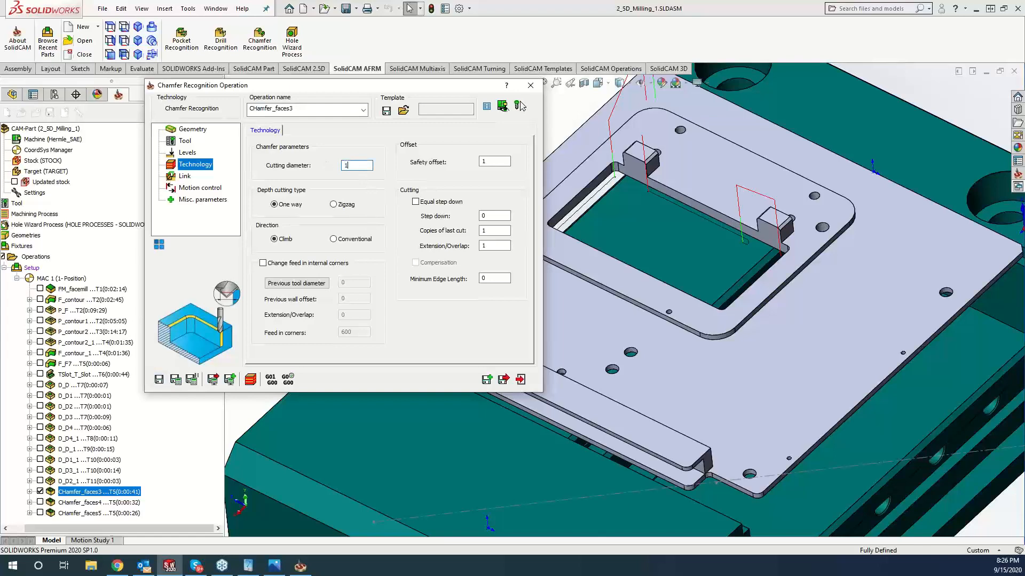
left_click(175, 379)
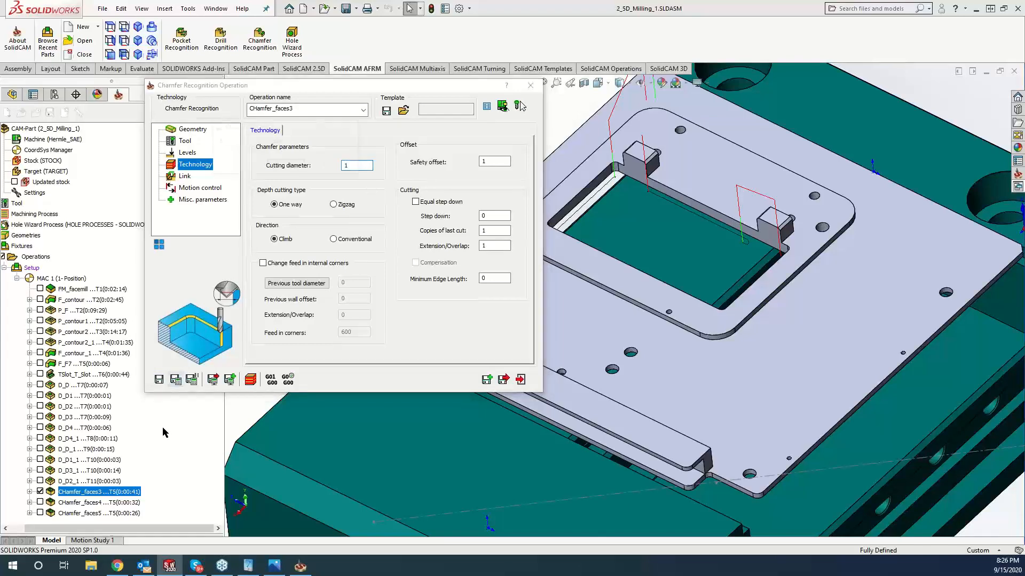
Open CHamfer_faces4, set its cutting diameter to 6, and save and calculate the operation.
left_click(97, 505)
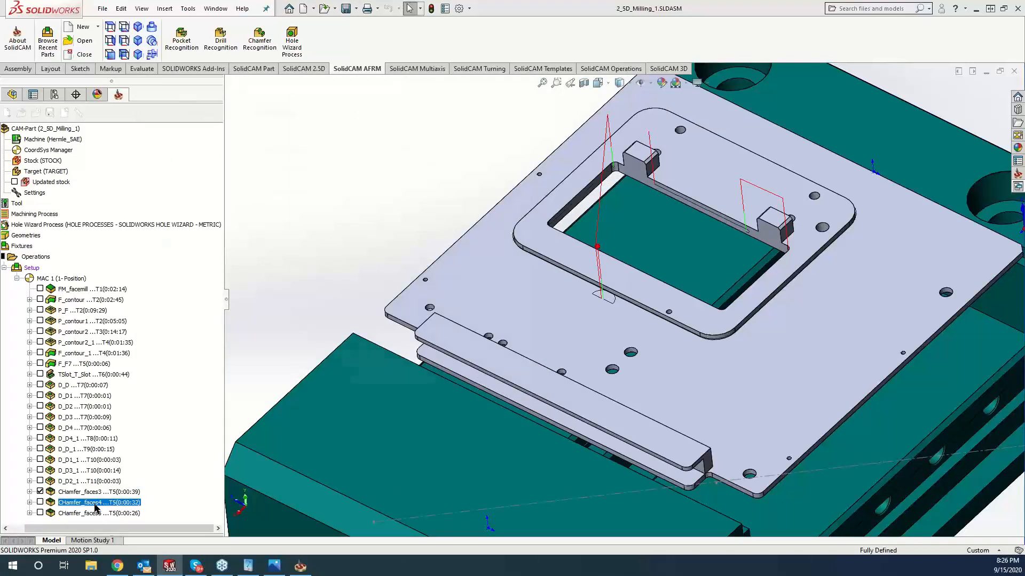
double_click(97, 504)
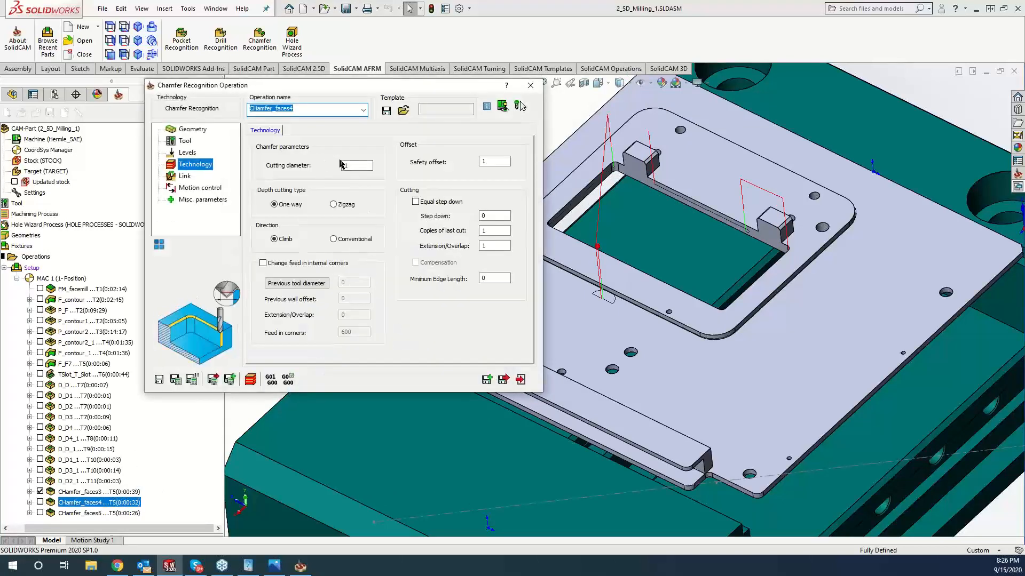
double_click(346, 165)
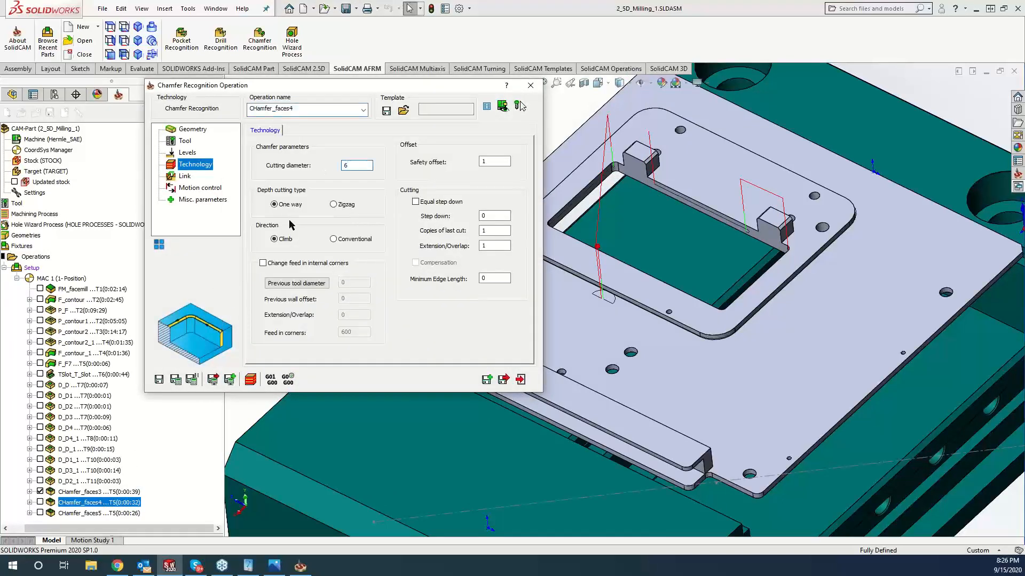
left_click(175, 380)
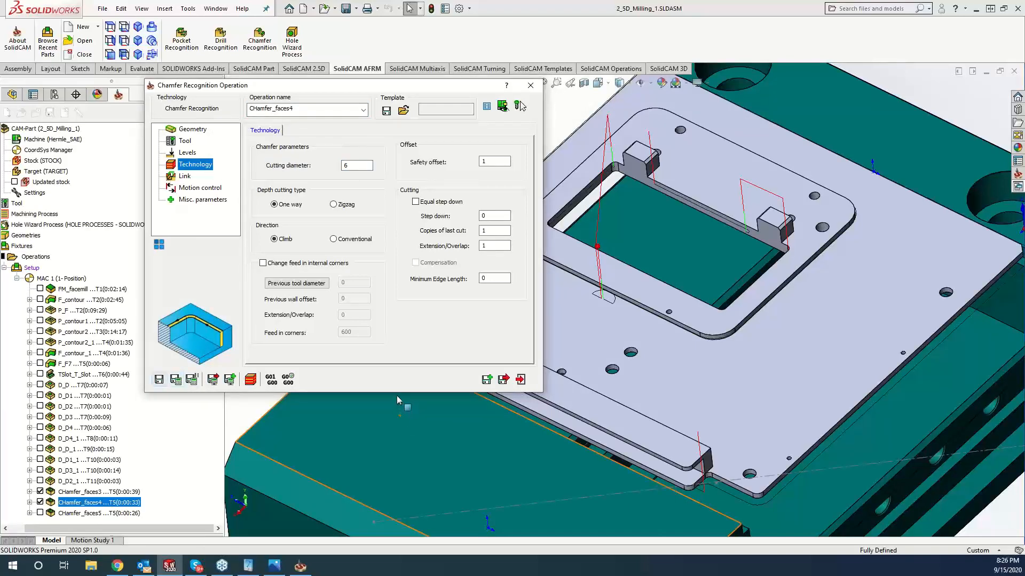
Check the configurations offered for a new face geometry in CHamfer_faces4, cancel the geometry, and close the operation.
left_click(193, 130)
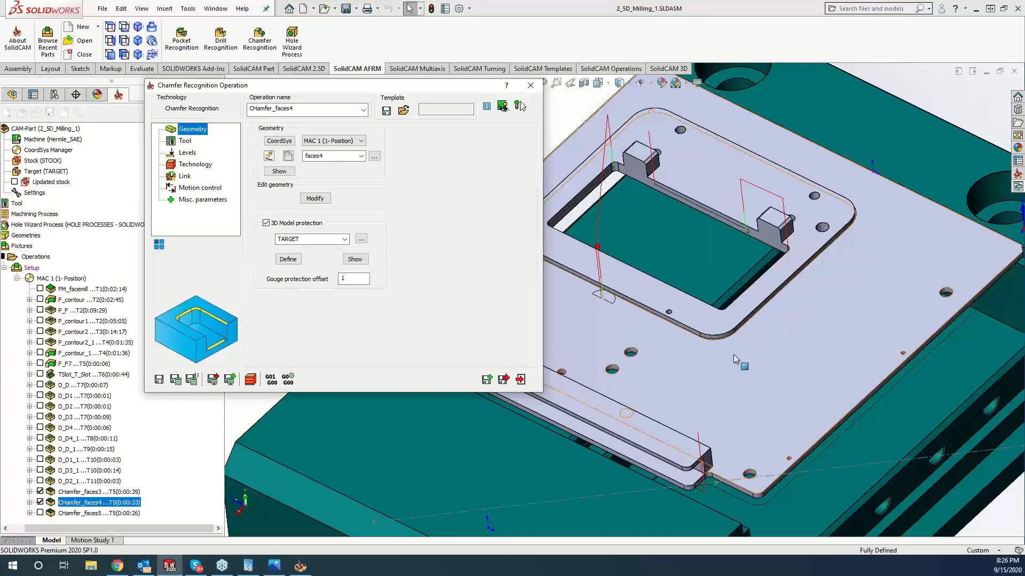
left_click(289, 161)
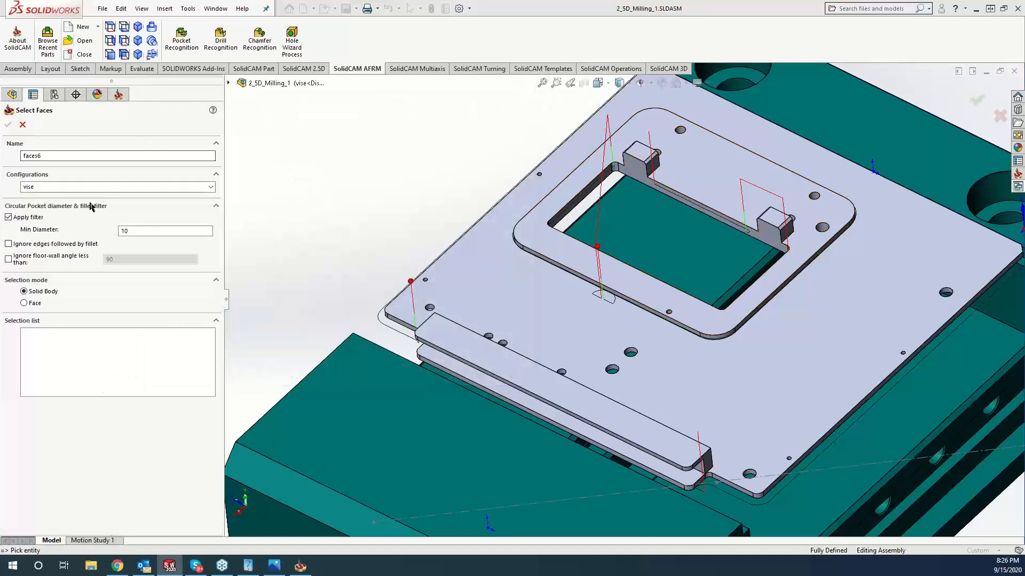
left_click(211, 187)
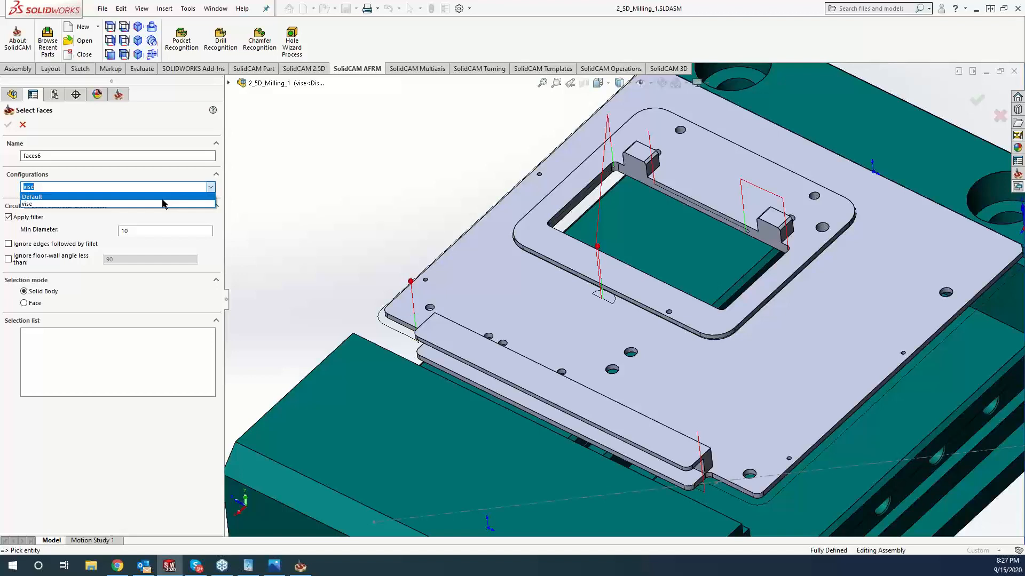
left_click(139, 168)
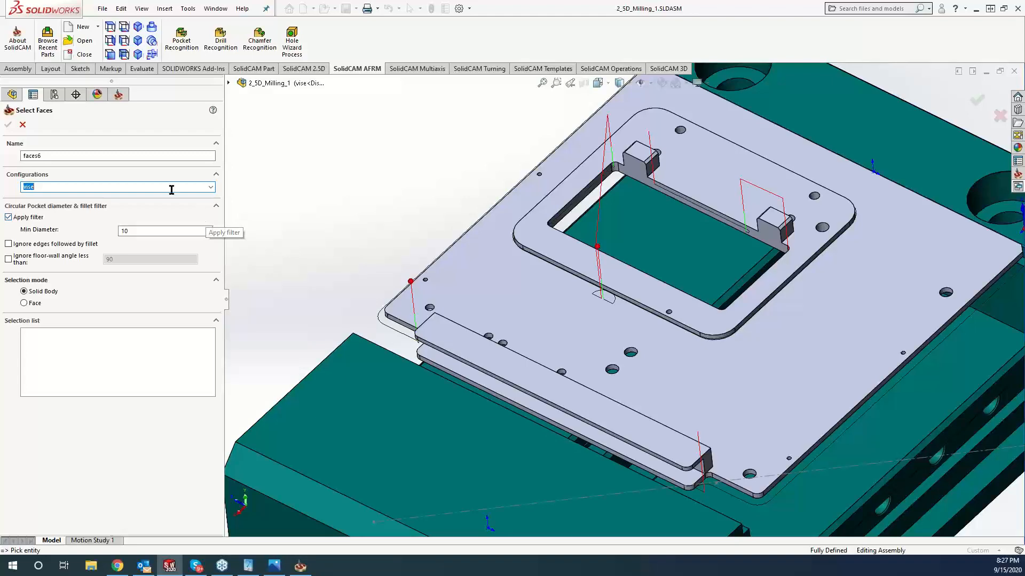
left_click(23, 124)
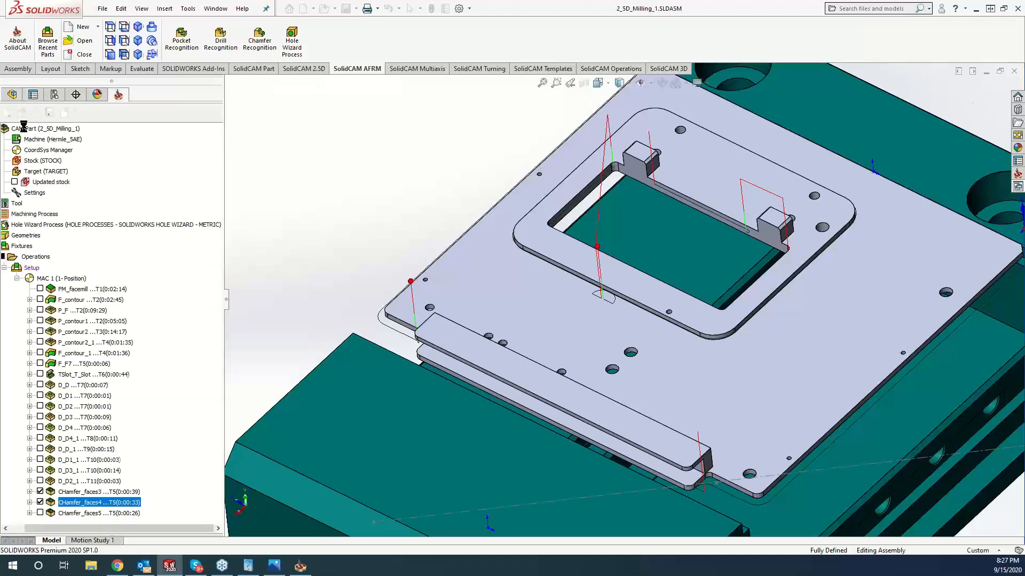
left_click(521, 104)
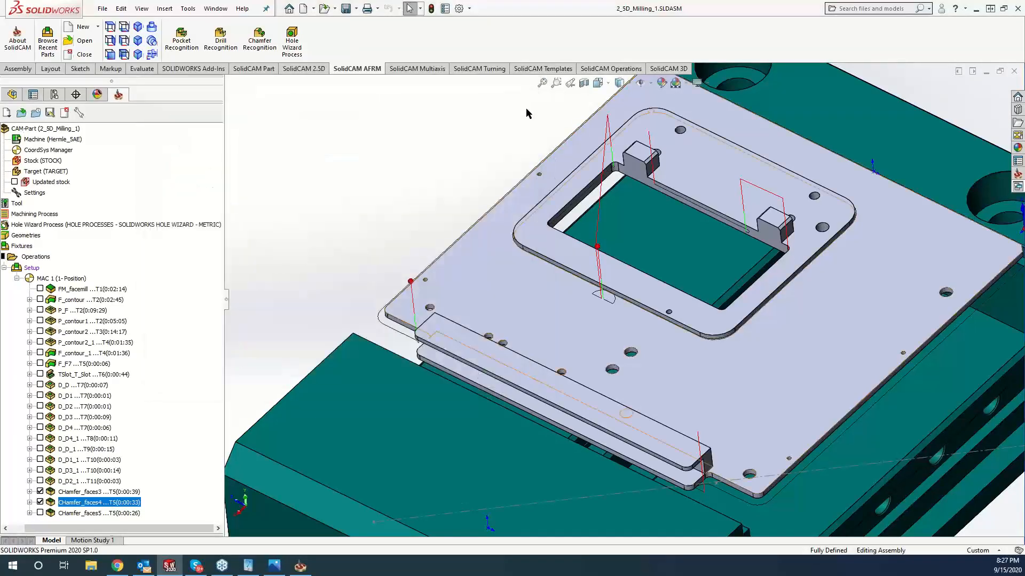
Hide the chamfer toolpaths and start a Profile operation after D_D2_1 with a new geometry.
left_click(40, 492)
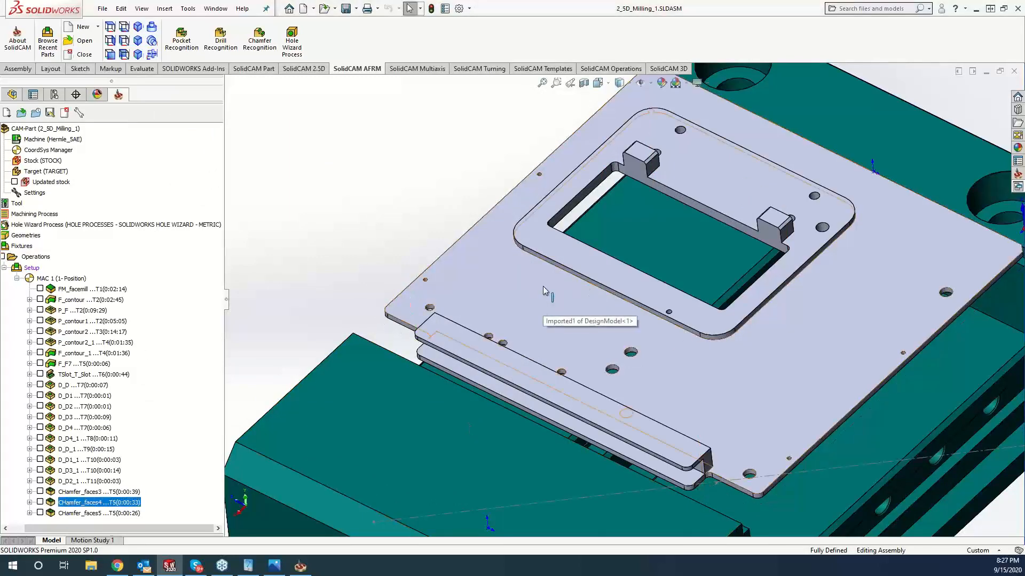
left_click(78, 482)
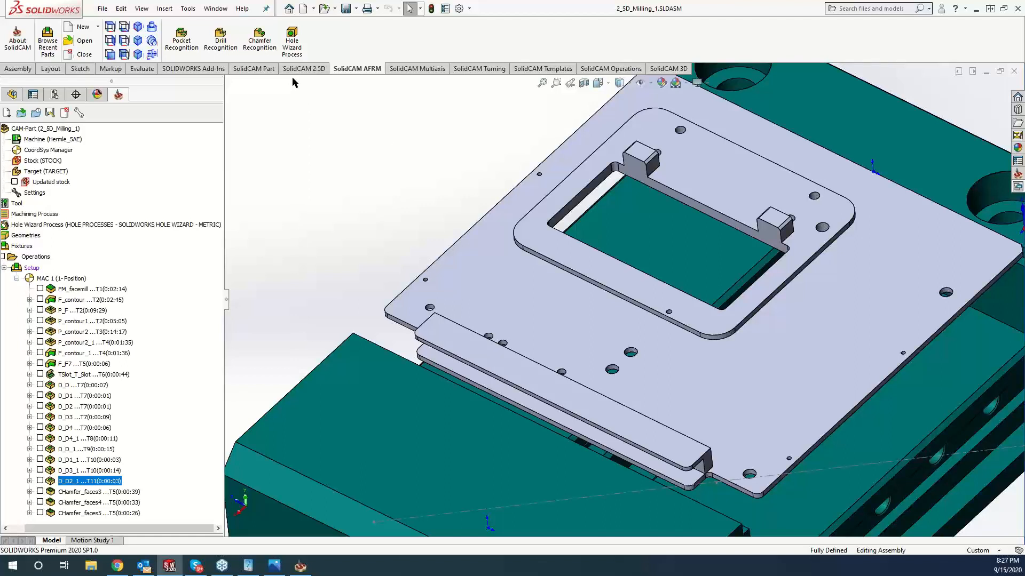
left_click(306, 70)
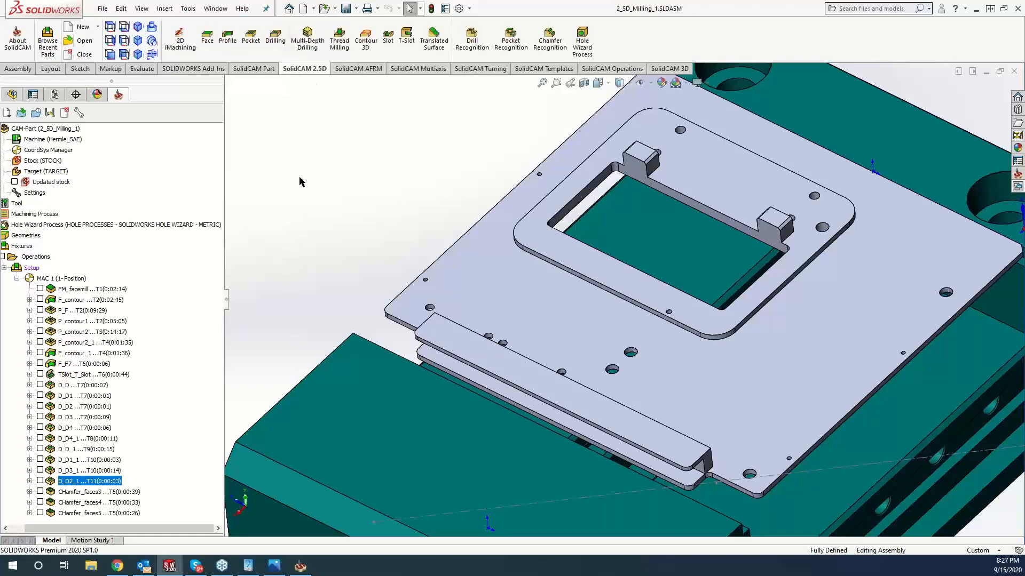
left_click(228, 37)
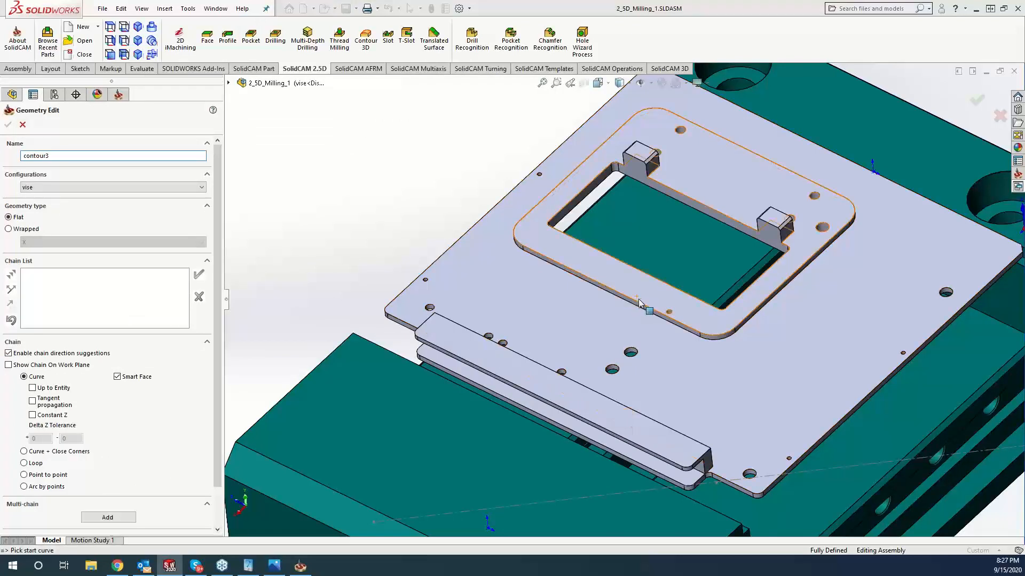
Define the profile geometry as a closed Constant Z chain along the outer top edge of the raised frame.
left_click(685, 329)
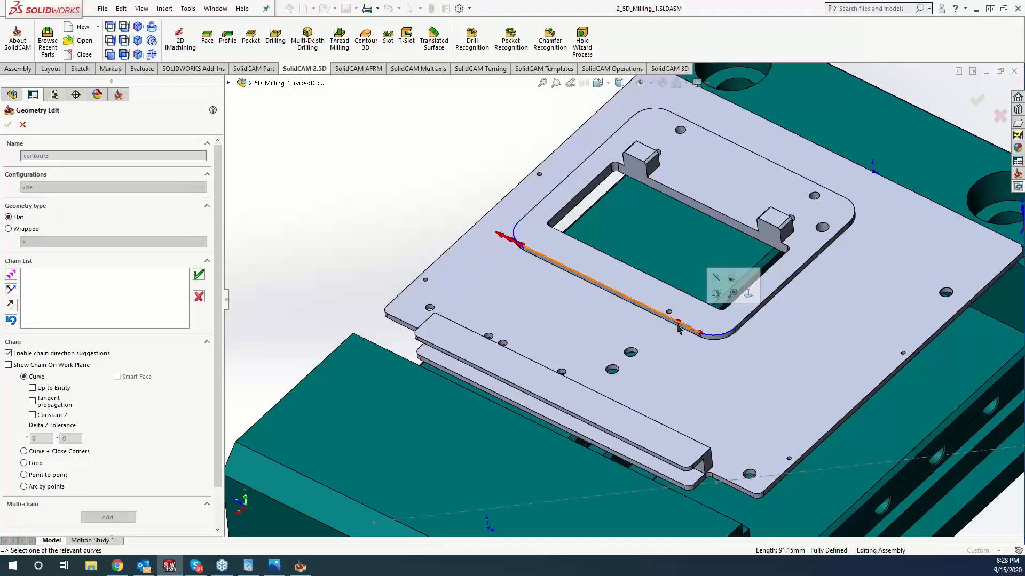
left_click(32, 415)
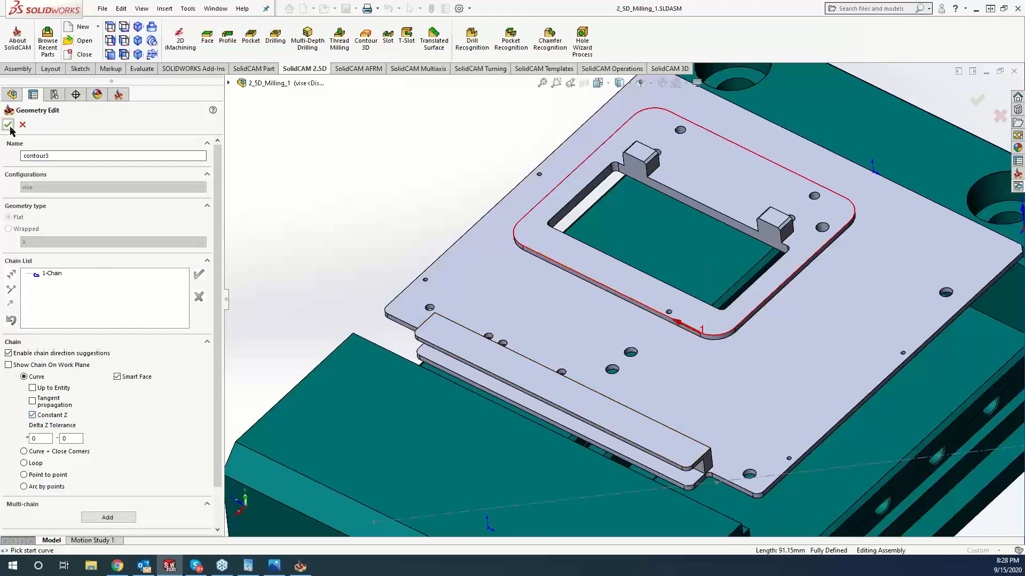
left_click(8, 125)
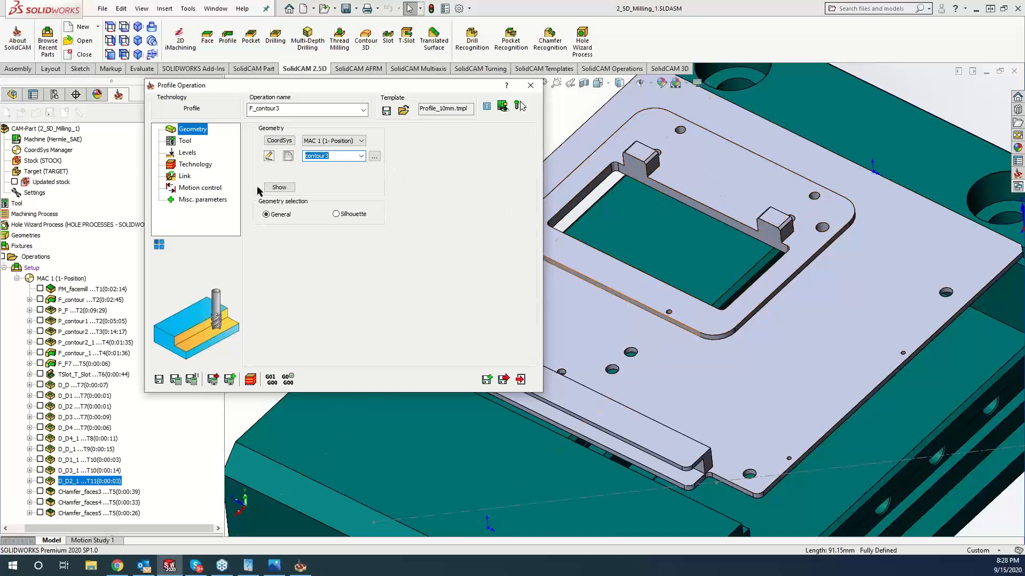
Choose a tool from the part's tool table for the profile operation.
left_click(185, 141)
left_click(302, 293)
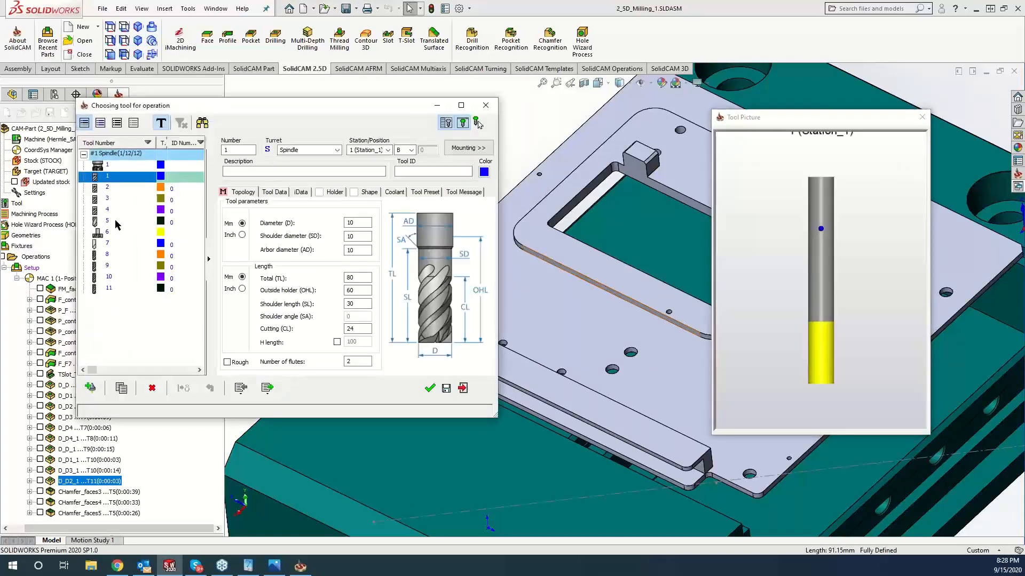
left_click(428, 389)
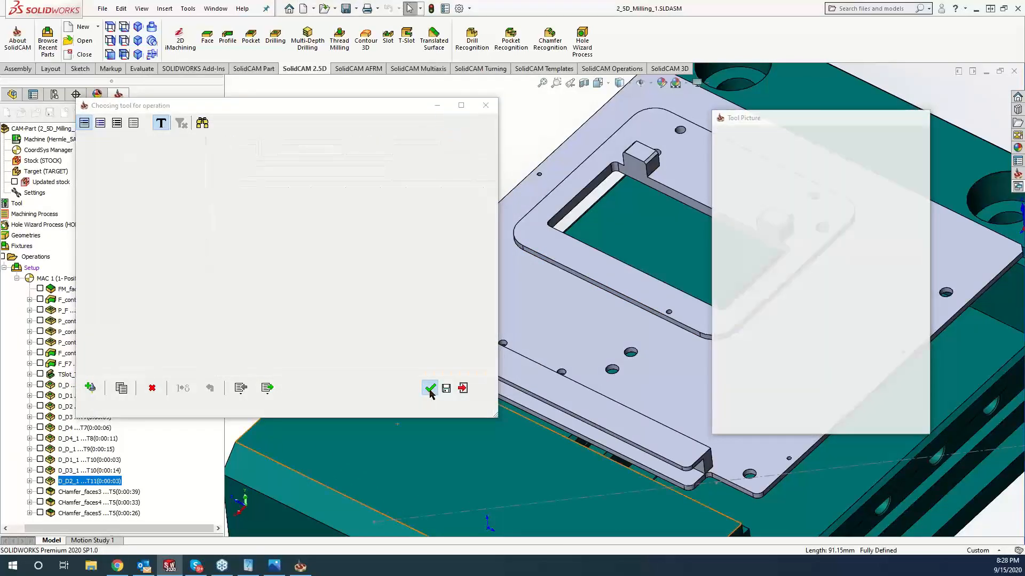
Set the profile's upper level from the top face of the raised frame and the profile depth to 0.1.
left_click(187, 153)
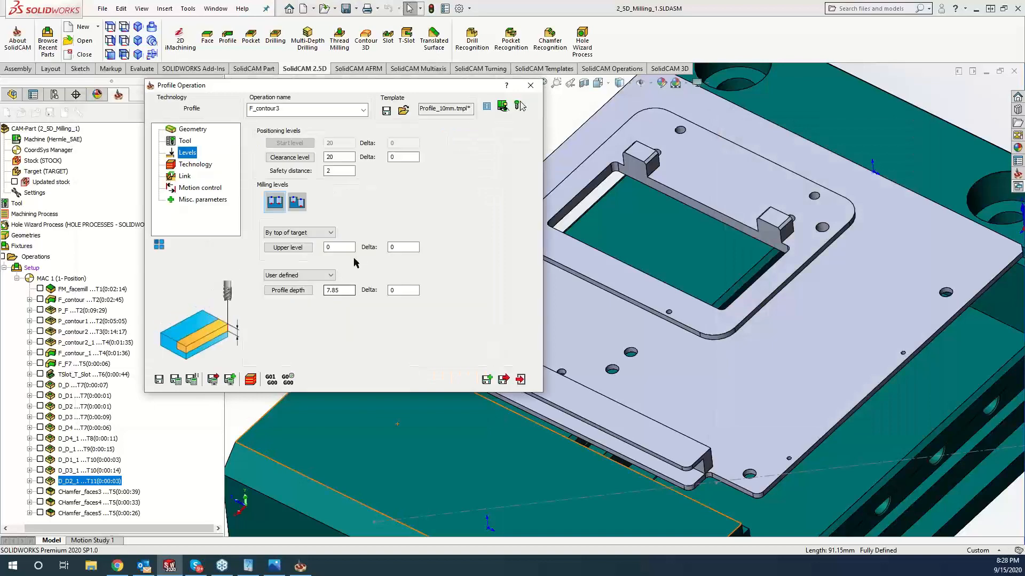
left_click(623, 297)
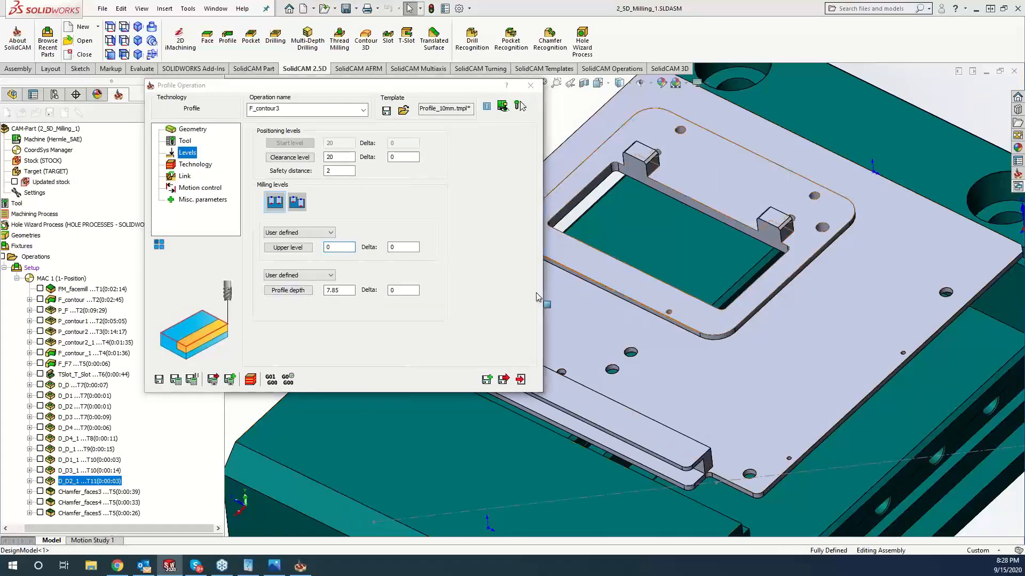
left_click(332, 293)
double_click(332, 292)
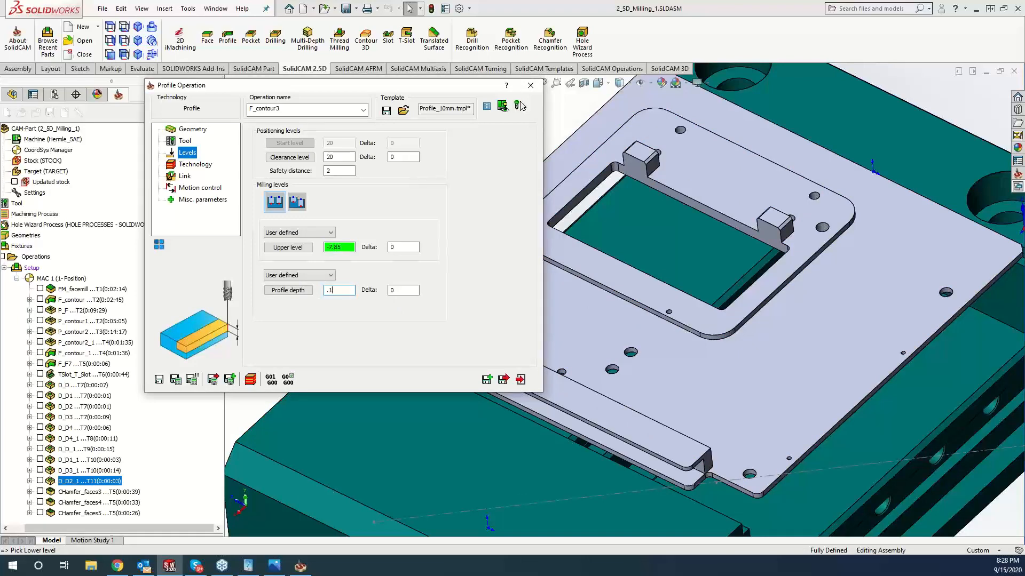
Set the profile's rest material/chamfer option to Chamfer with a cutting diameter of 1, and save and calculate the operation.
left_click(204, 168)
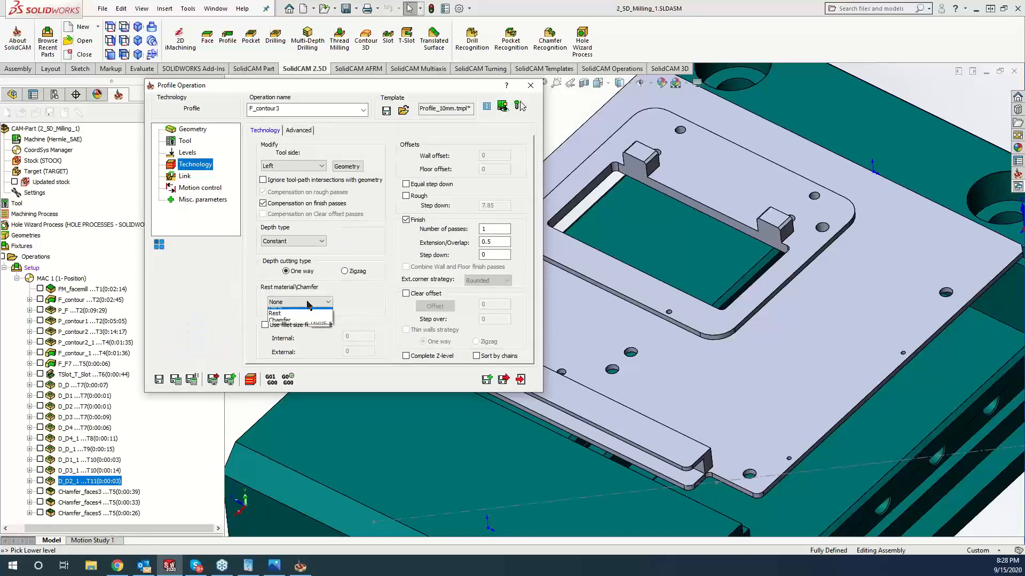
left_click(296, 321)
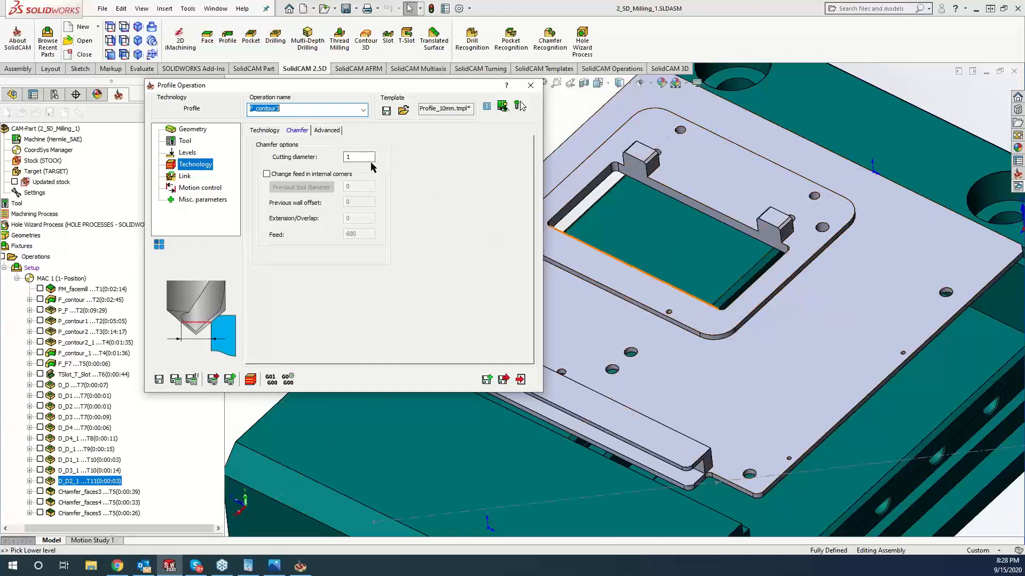
left_click(176, 379)
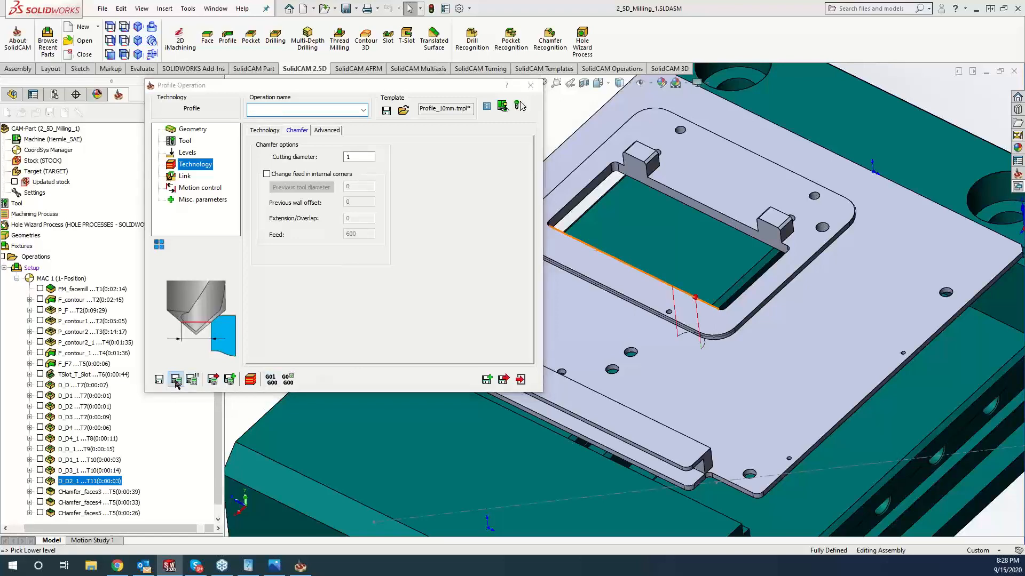
Simulate the chamfer profile in SolidVerify, examine the raised frame's outer top edge, and close the simulation.
left_click(249, 380)
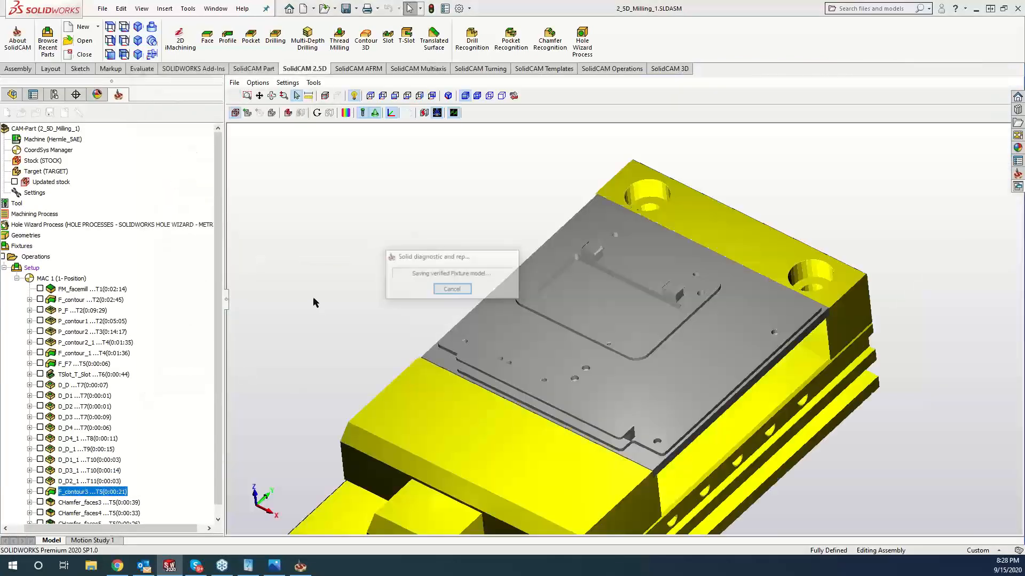
left_click(100, 272)
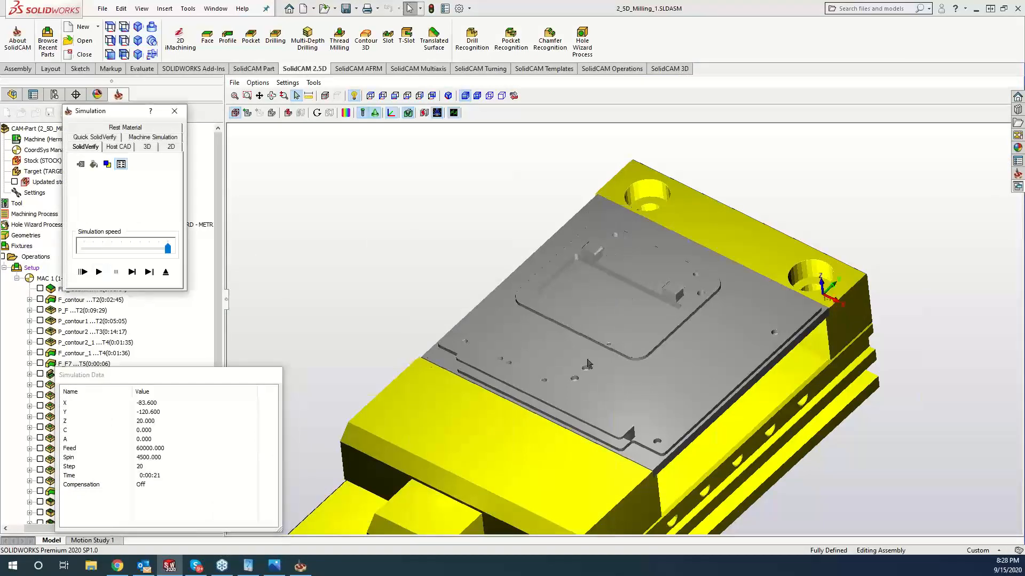
scroll(642, 364, "up", 8)
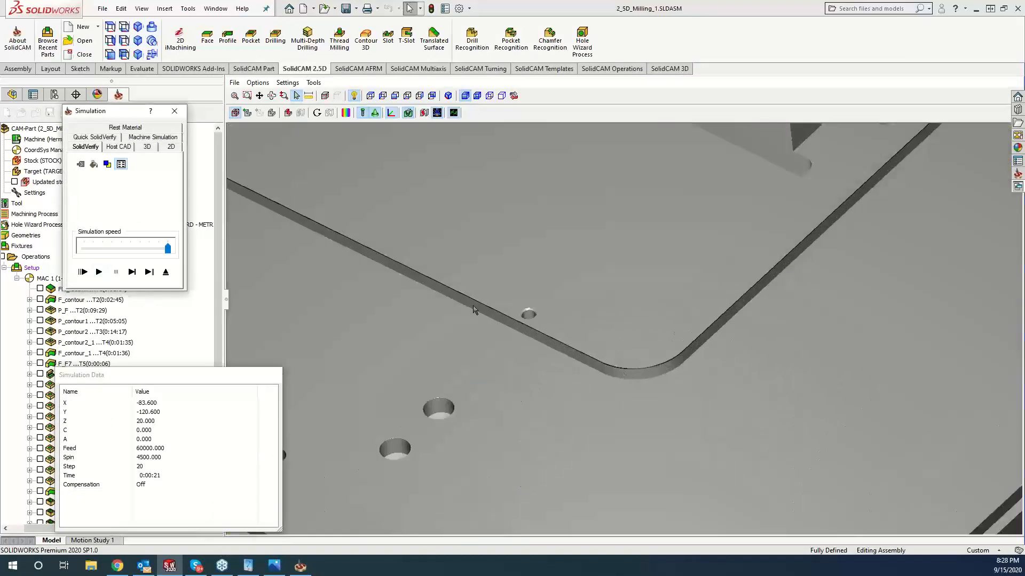
scroll(474, 310, "down", 6)
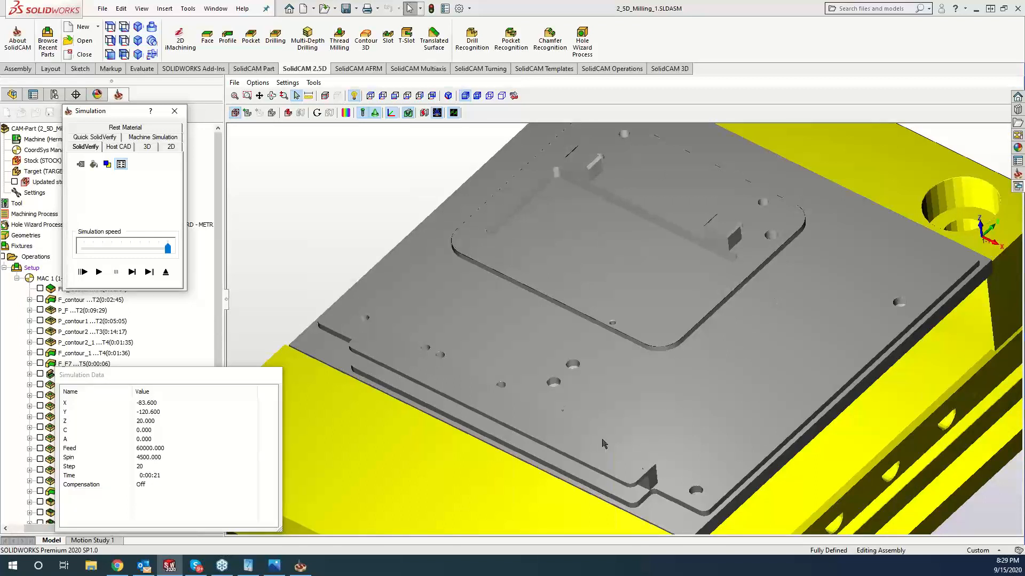
scroll(679, 335, "up", 5)
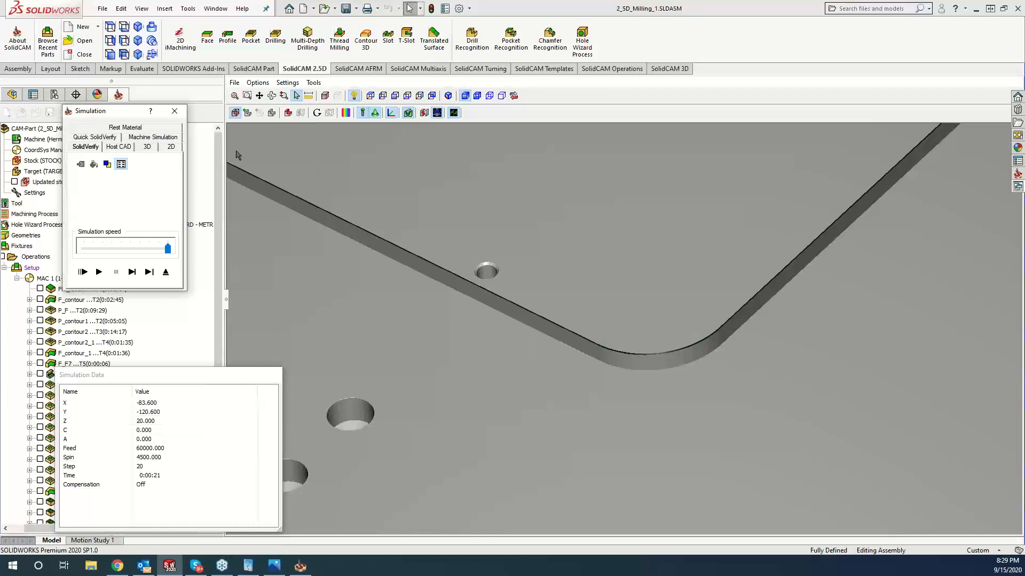
left_click(176, 113)
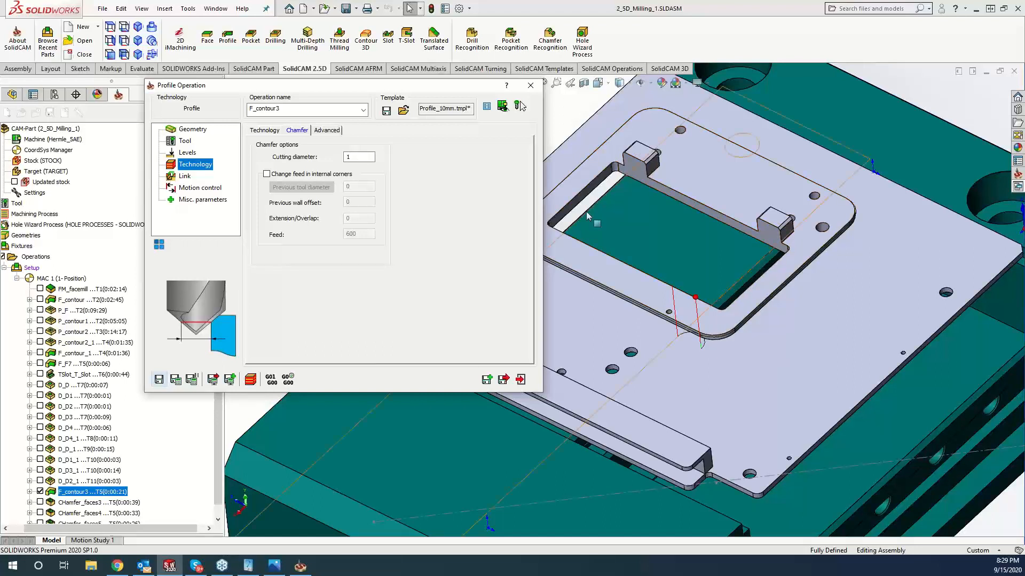
Start a new geometry for the profile operation and reject the chain picked on the rectangular window's short edge.
left_click(183, 132)
left_click(287, 157)
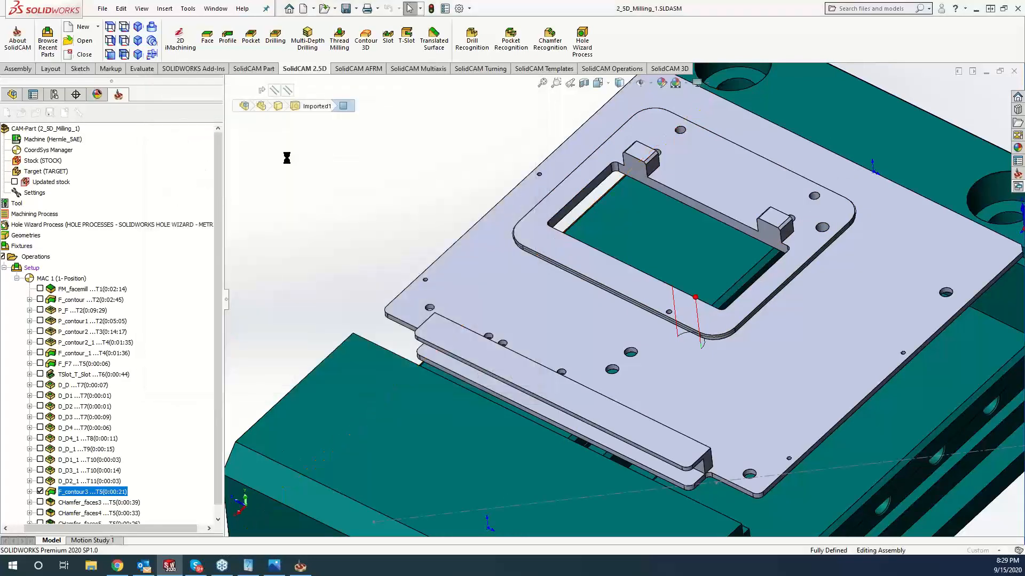
left_click(569, 217)
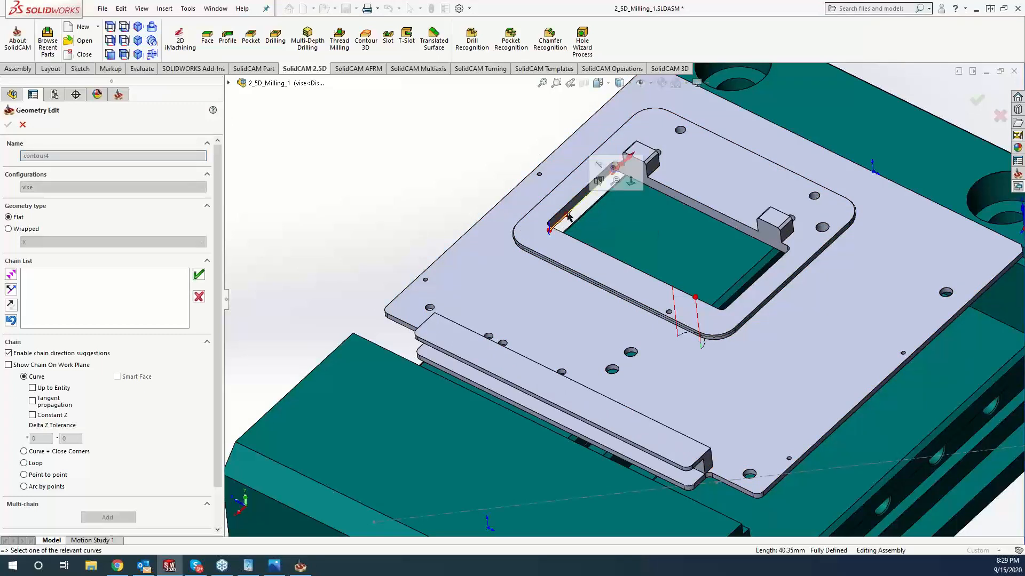
left_click(199, 297)
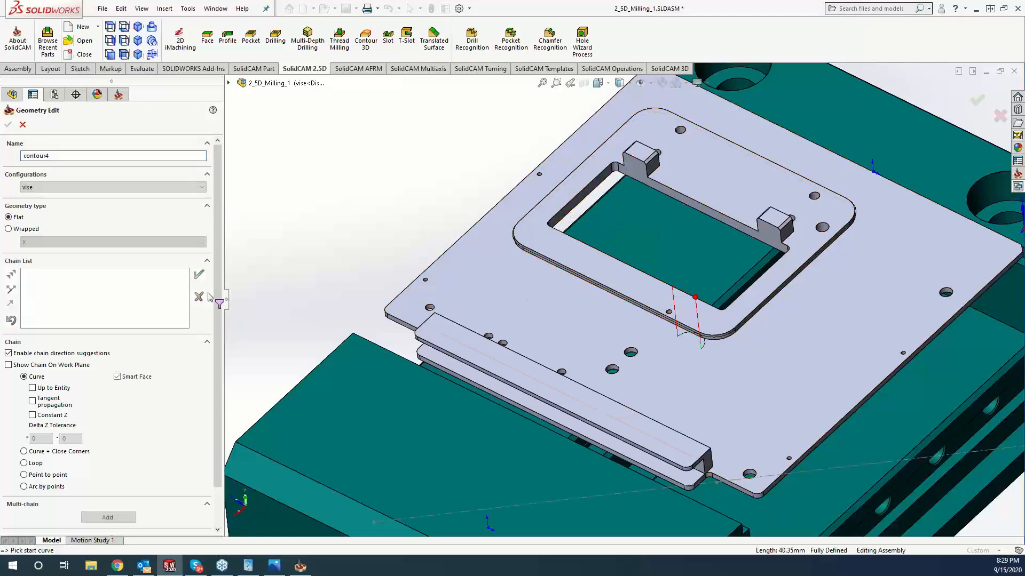
Chain the window's top edges from the corner beside one raised tab around to the corner beside the other, and accept the chain.
left_click(620, 167)
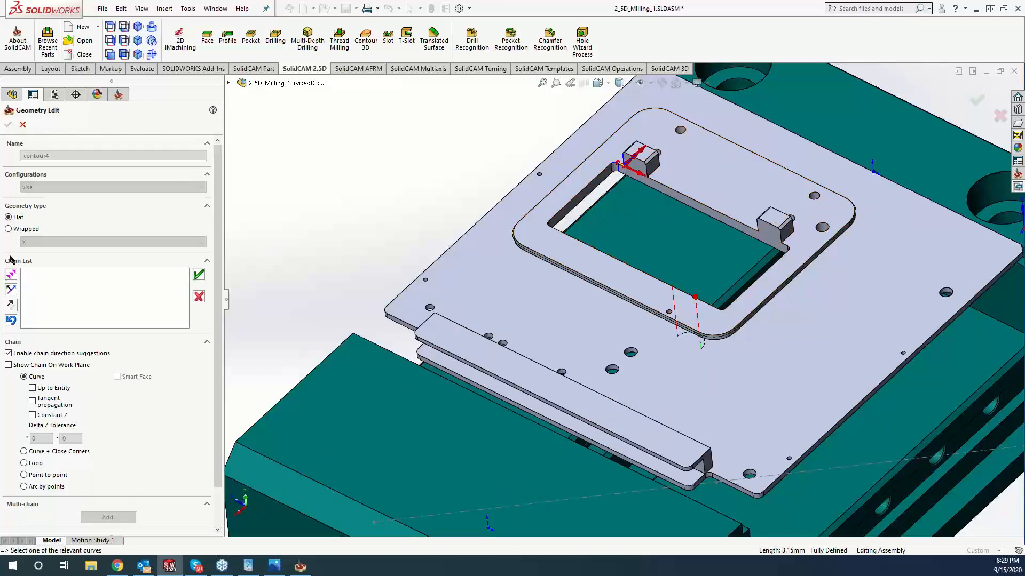
left_click(10, 304)
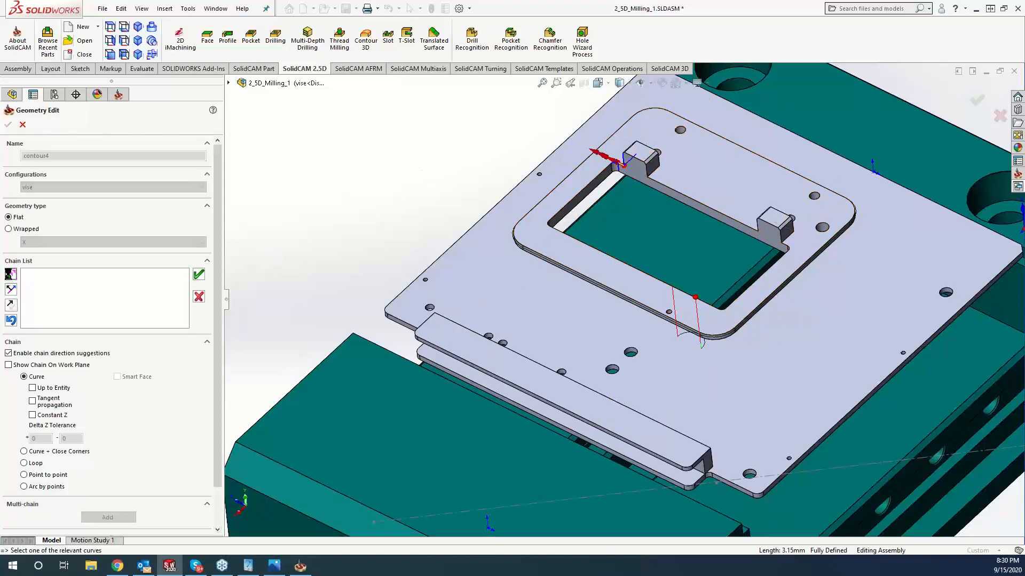
left_click(9, 276)
left_click(9, 277)
left_click(9, 276)
left_click(11, 276)
left_click(11, 277)
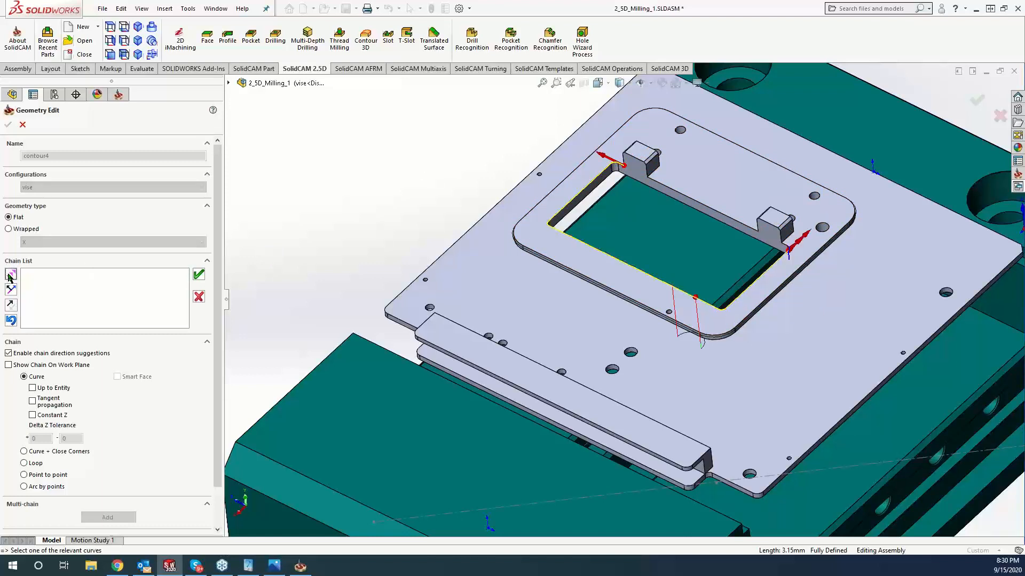
left_click(10, 277)
left_click(200, 274)
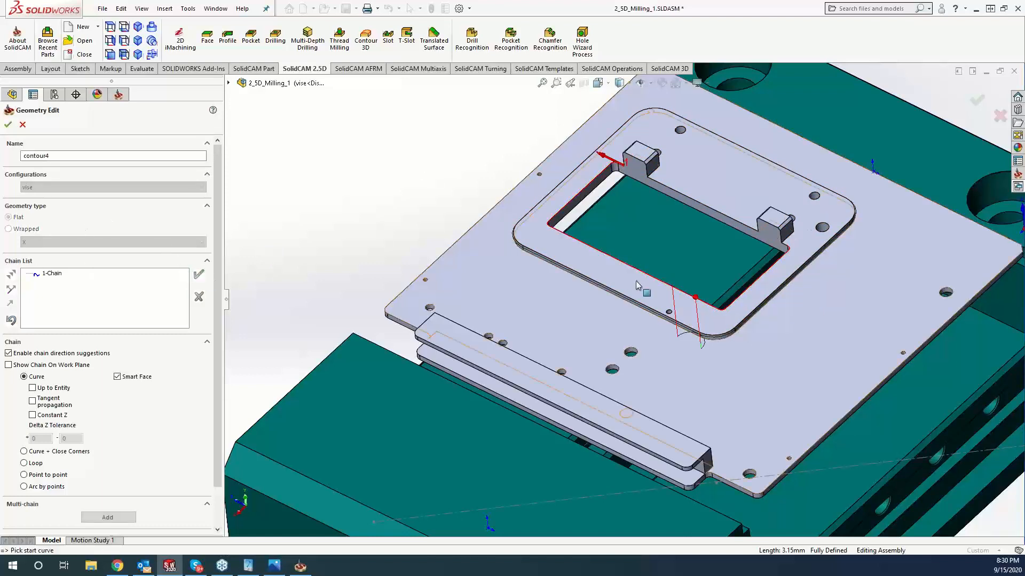
Add a second chain along the window edge between the two raised tabs and confirm the geometry.
left_click(749, 230)
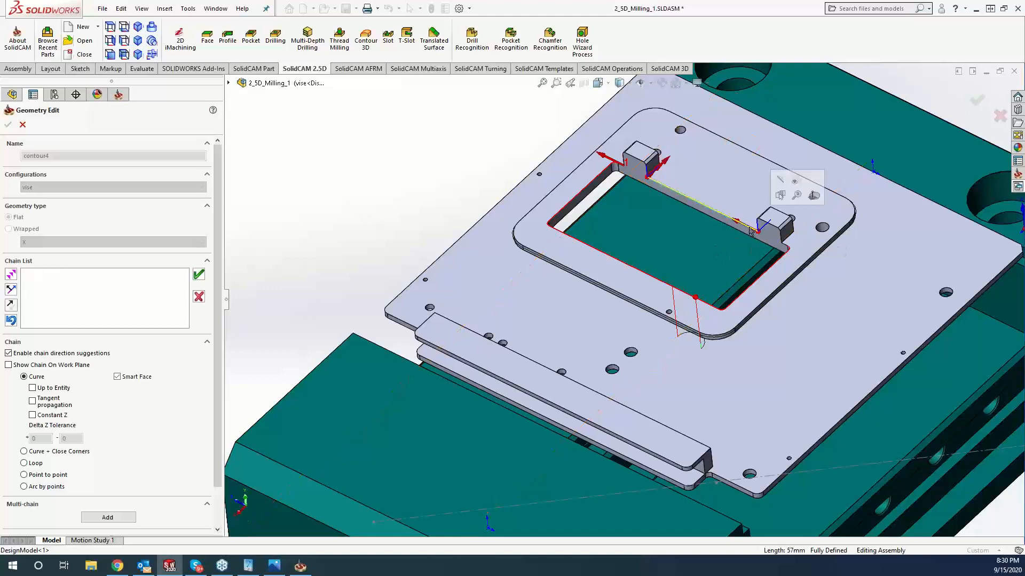
left_click(196, 275)
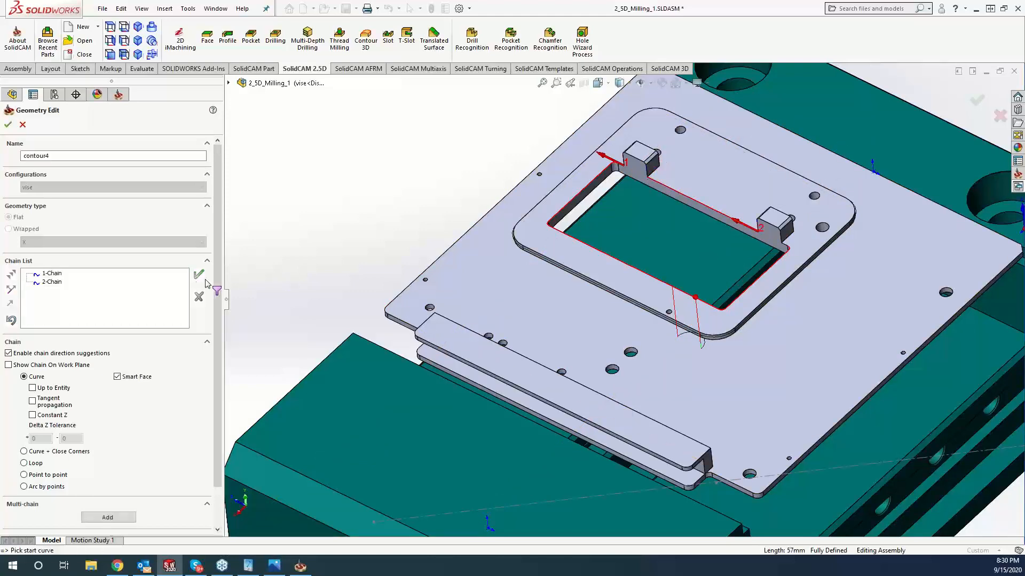
left_click(8, 125)
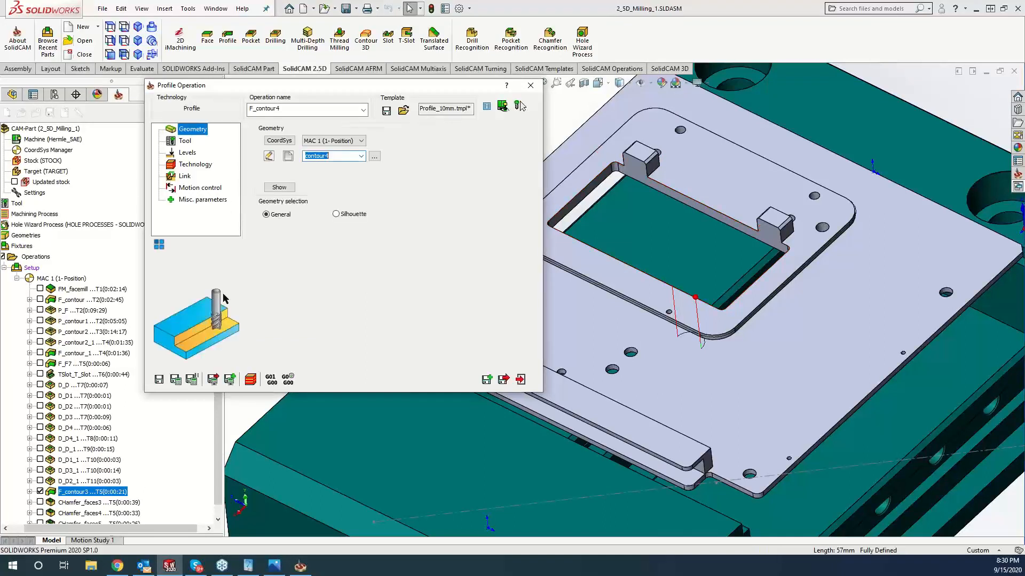
Save and calculate the window chamfer profile, and check its cuts near the two raised tabs in SolidVerify.
left_click(177, 380)
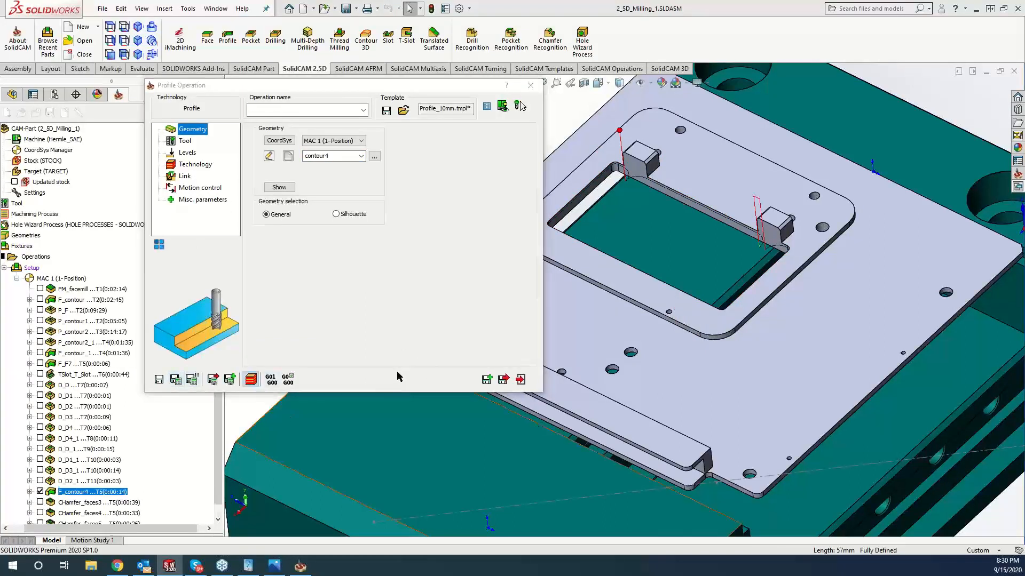
left_click(521, 379)
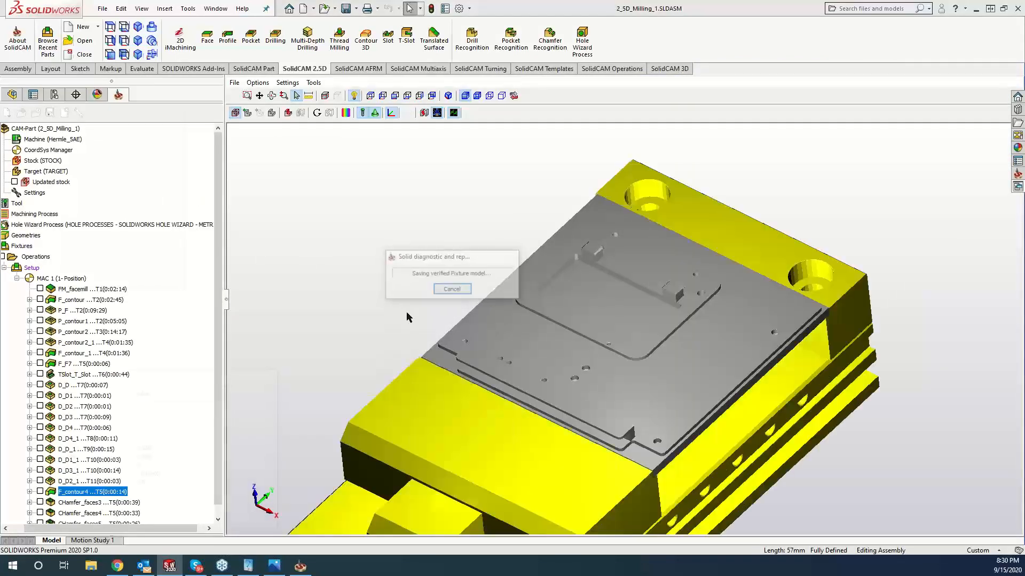
left_click(99, 273)
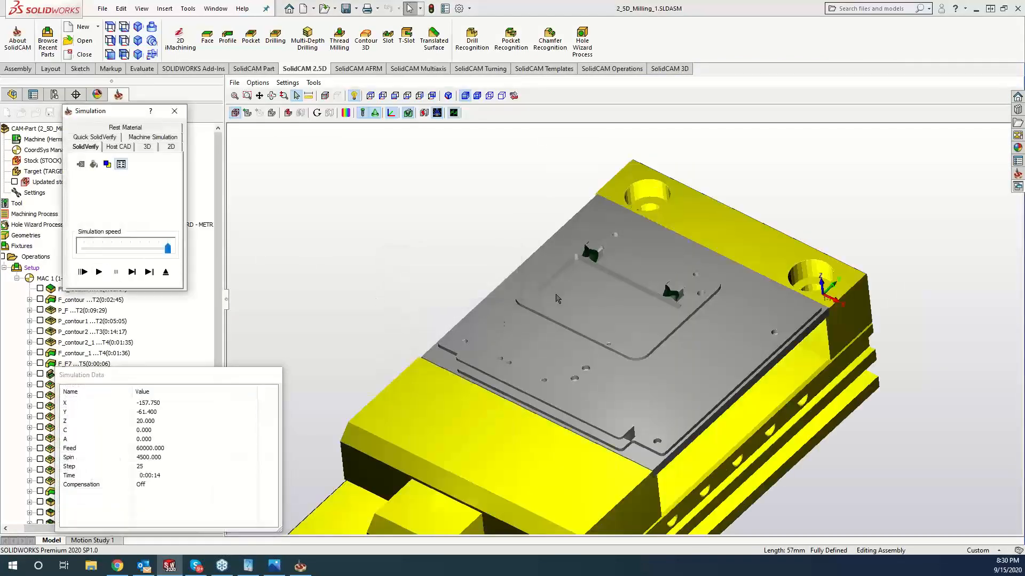
scroll(607, 259, "up", 3)
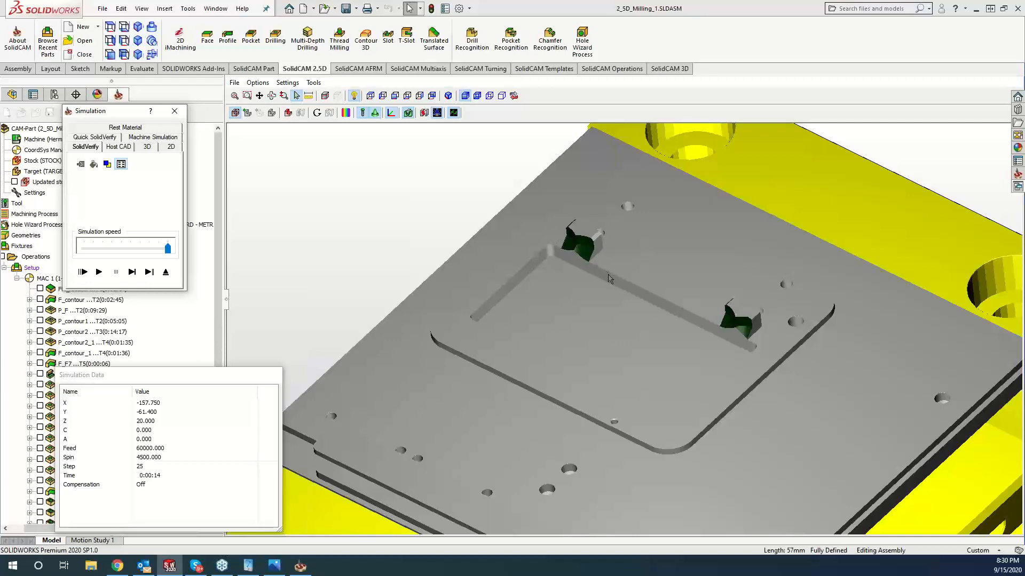
scroll(526, 271, "up", 5)
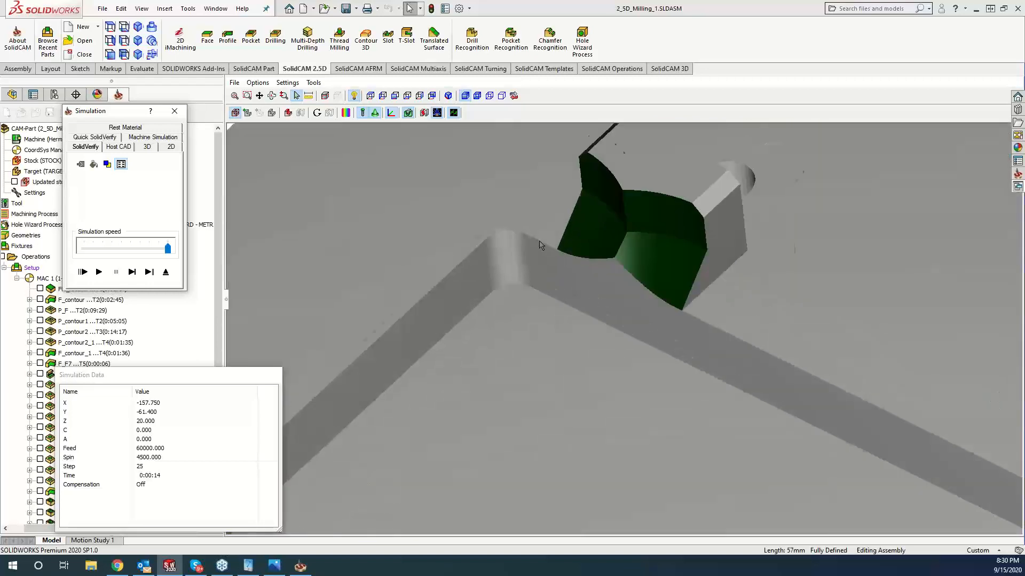
scroll(480, 423, "down", 4)
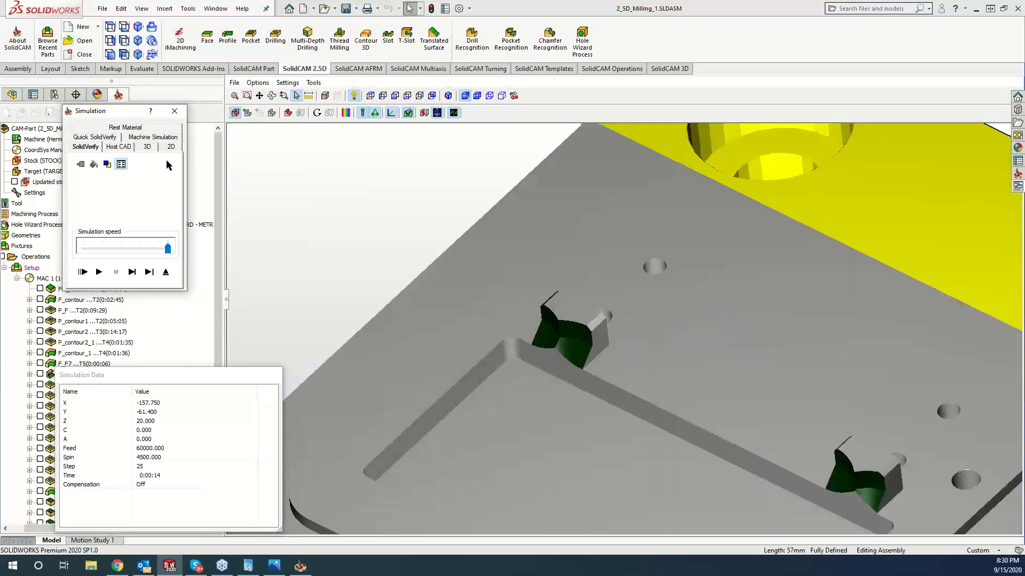
left_click(175, 111)
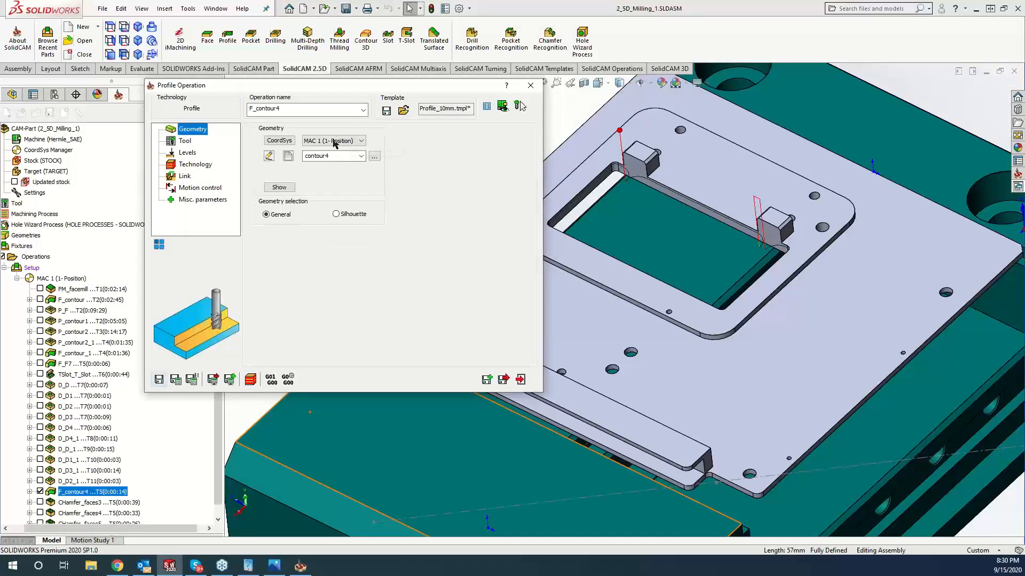
Open Modify Geometry for the profile and apply 0.5 start and end extensions to all open chains.
left_click(204, 167)
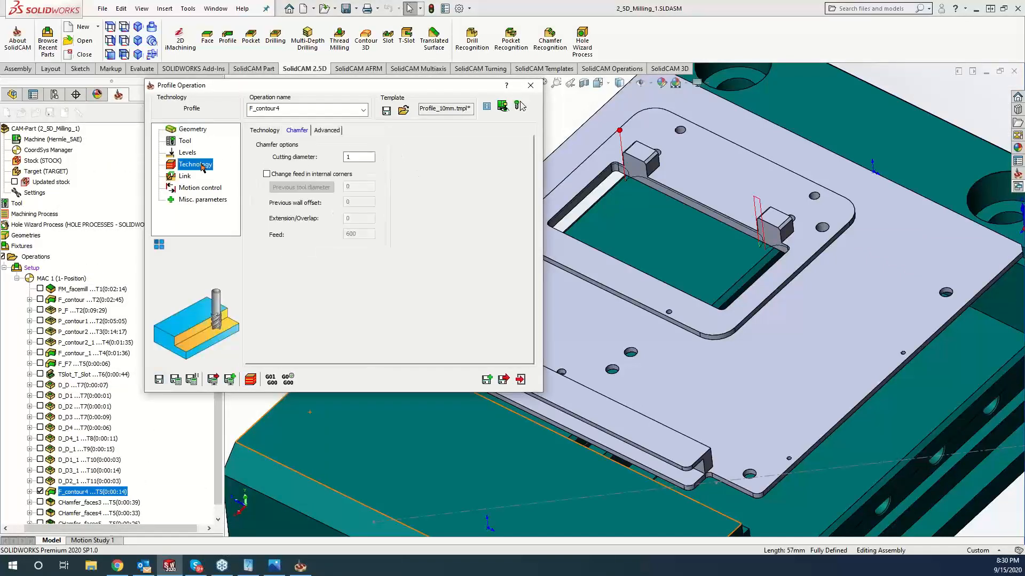
left_click(260, 132)
left_click(347, 168)
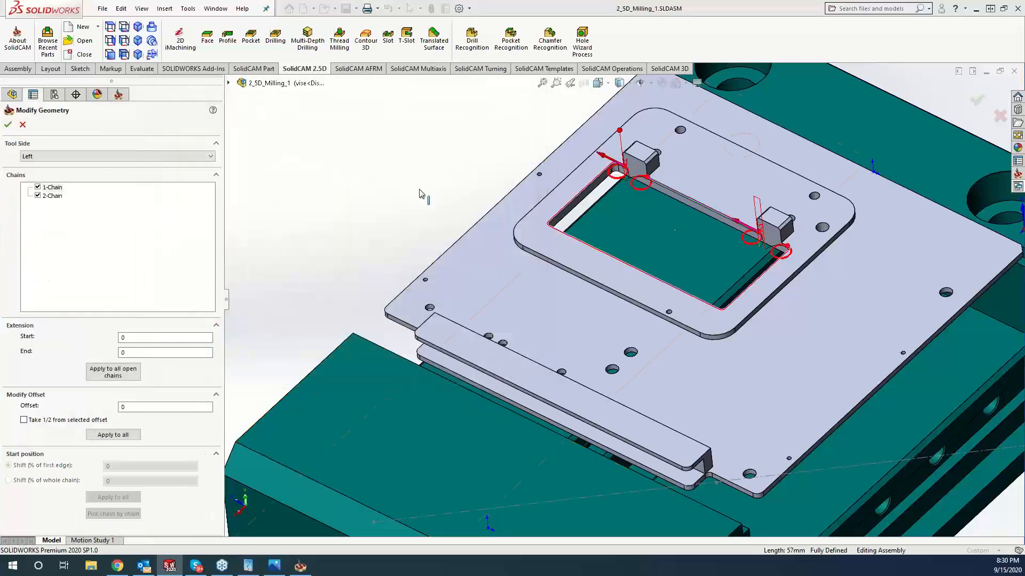
left_click(141, 338)
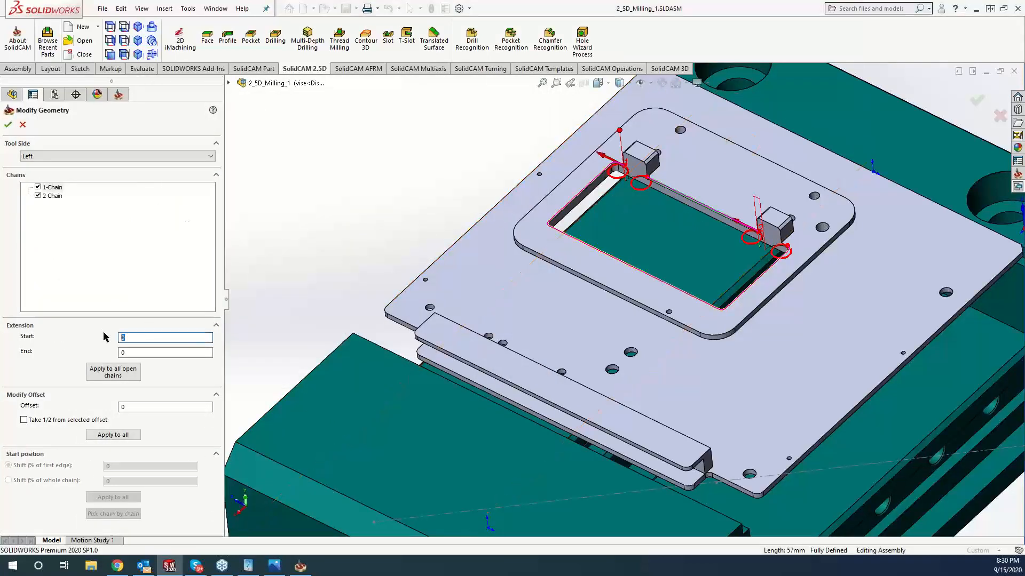
type(".5")
key("Tab")
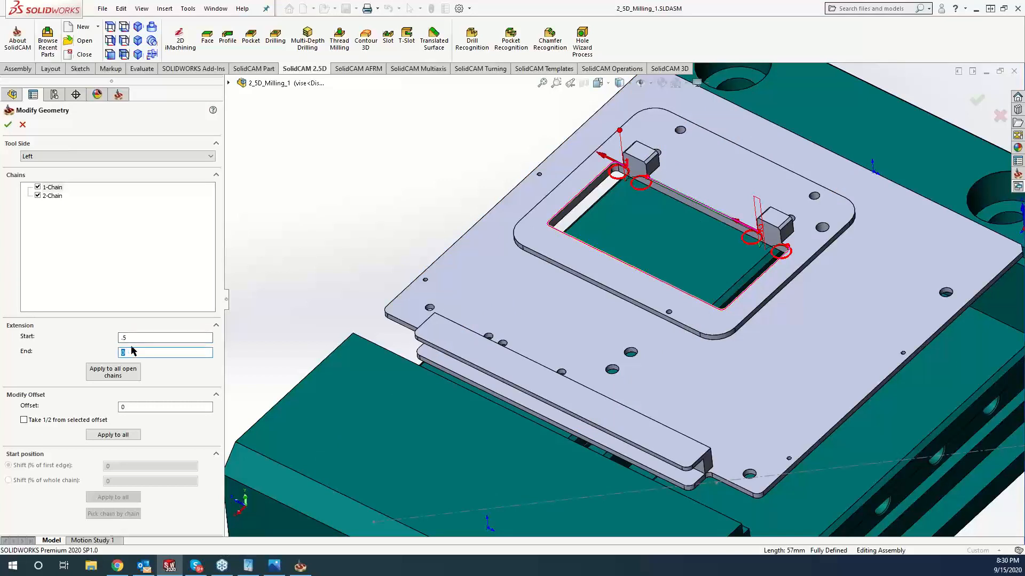
type(".5")
key("Tab")
left_click(113, 374)
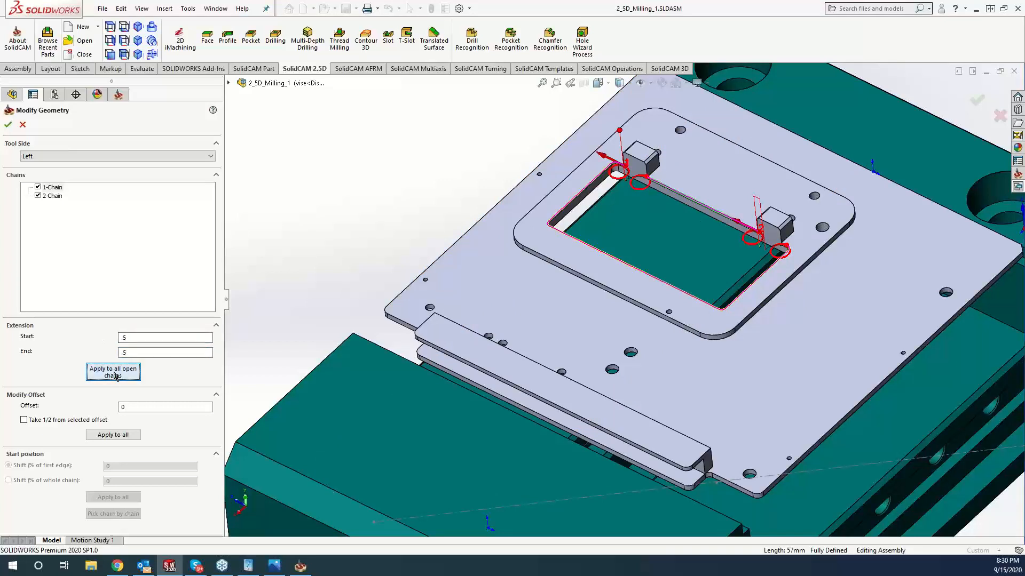
Change the start and end extensions of the open window chains to -0.5.
left_click(121, 337)
type("-")
left_click(121, 353)
type("-")
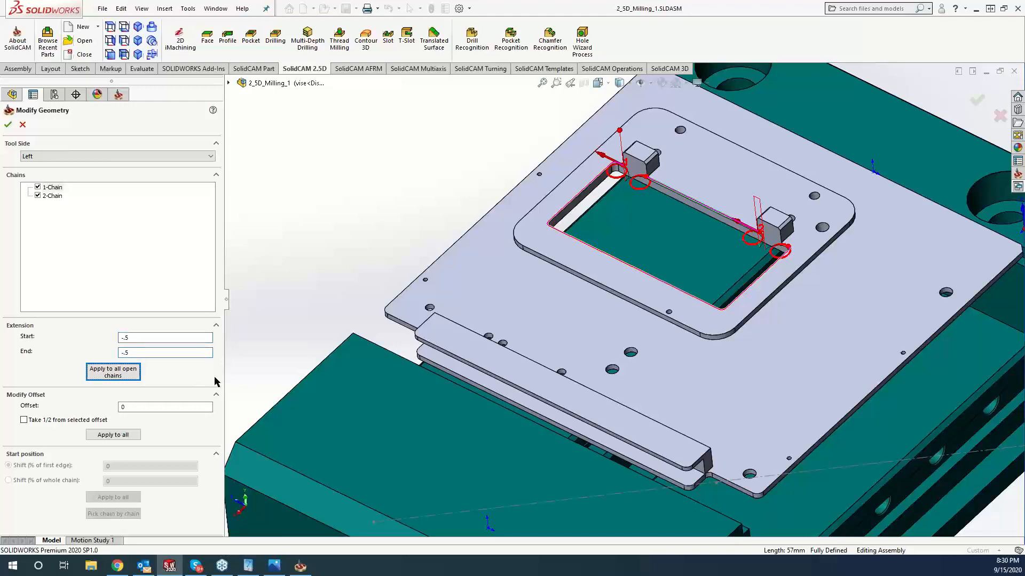
Set the start and end extensions to -1.5 for all open window chains and confirm the modified geometry.
scroll(645, 160, "down", 5)
scroll(644, 183, "down", 5)
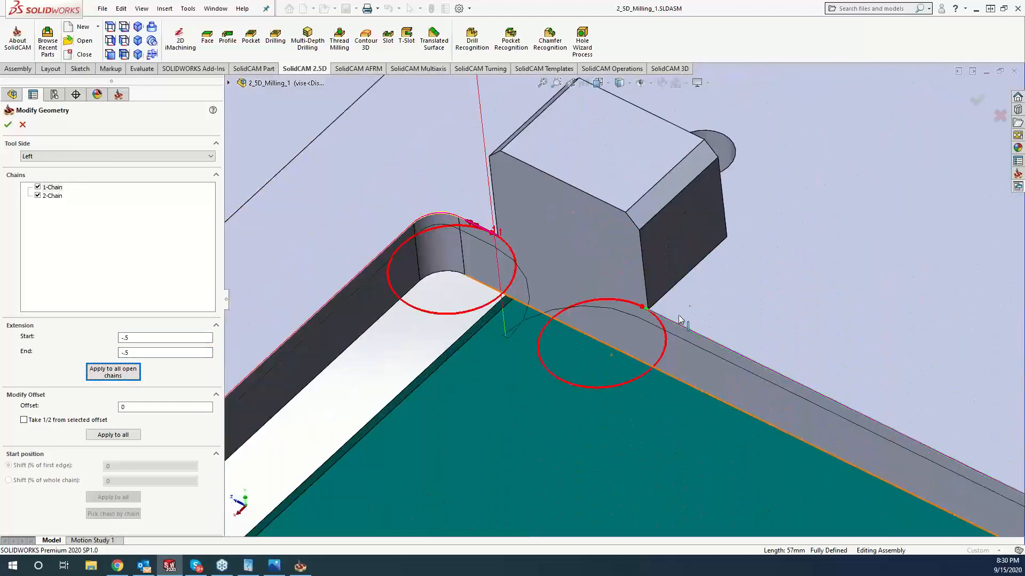
middle_click_drag(690, 302, 690, 389)
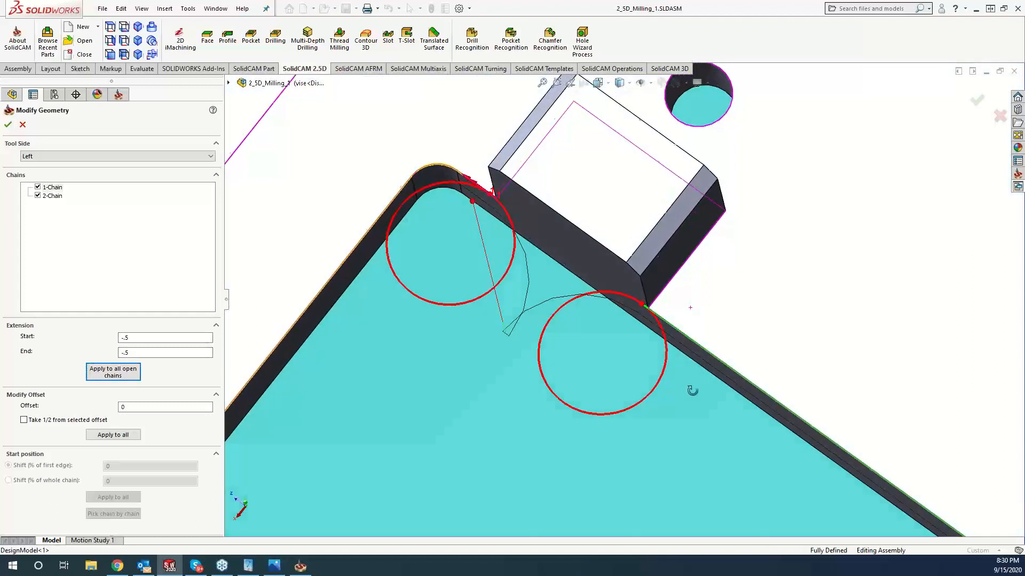
double_click(144, 338)
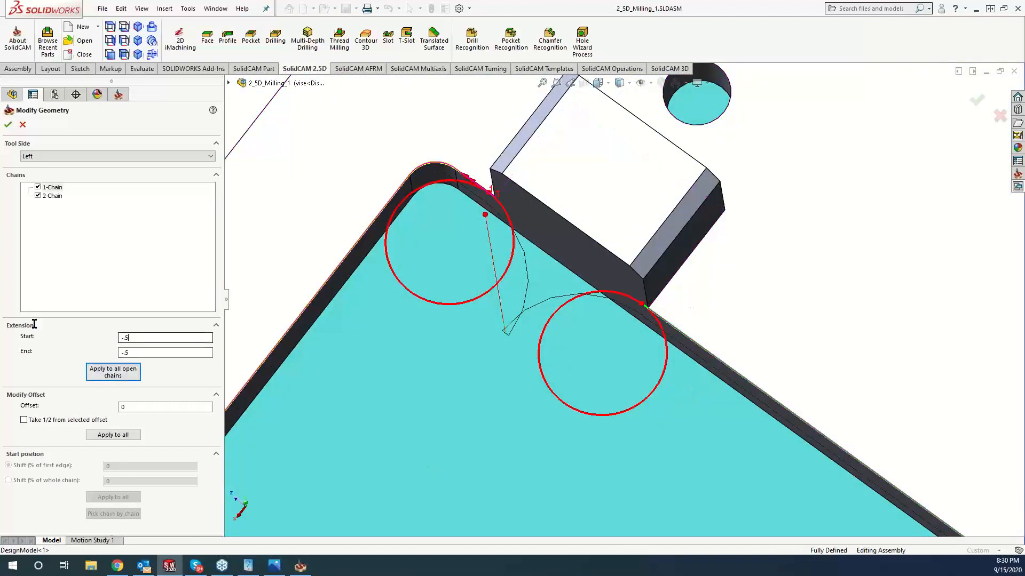
type("-1")
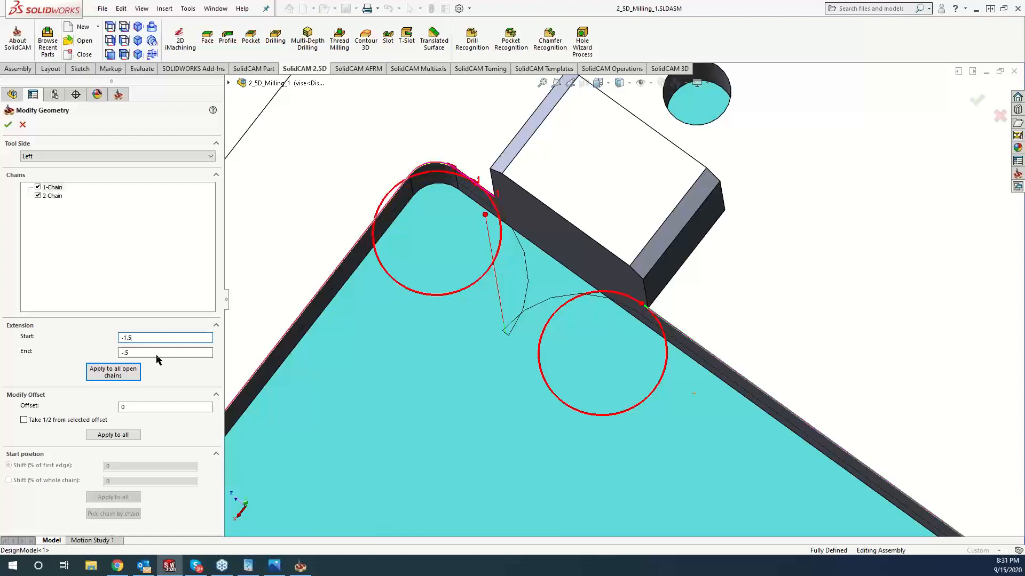
double_click(138, 352)
left_click(110, 372)
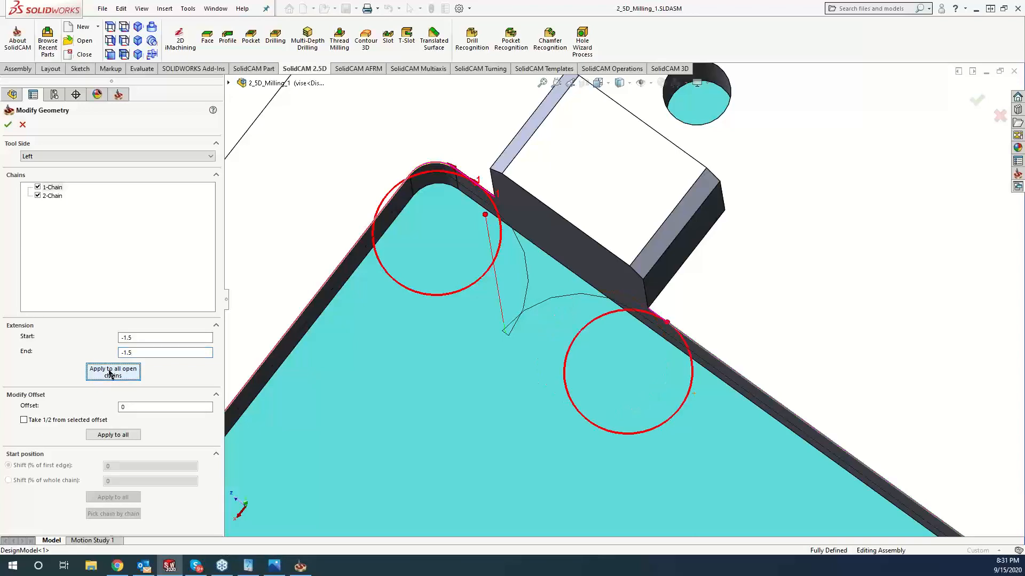
left_click(8, 126)
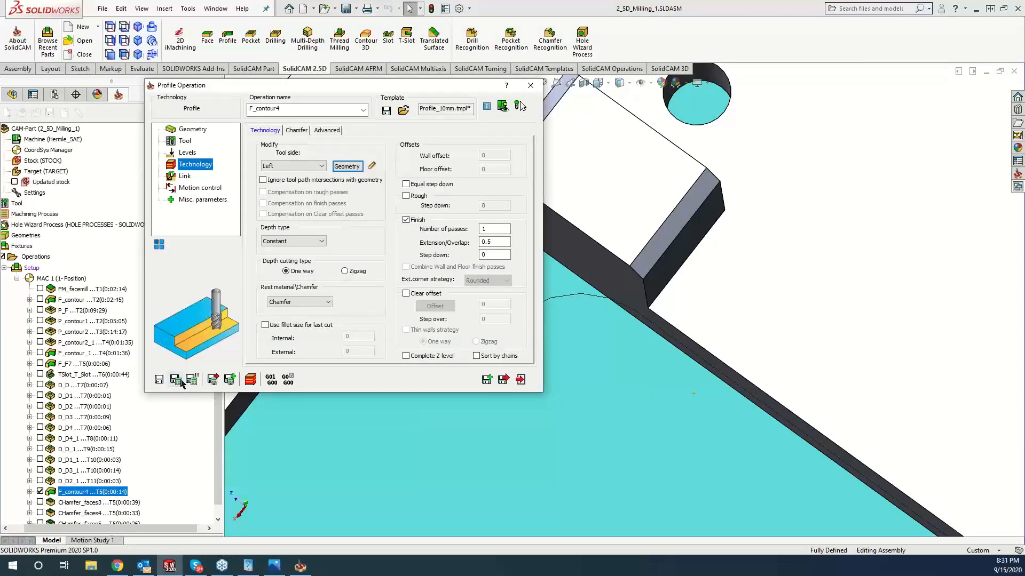
Save and calculate the window chamfer profile, and run its cuts in SolidVerify.
left_click(177, 380)
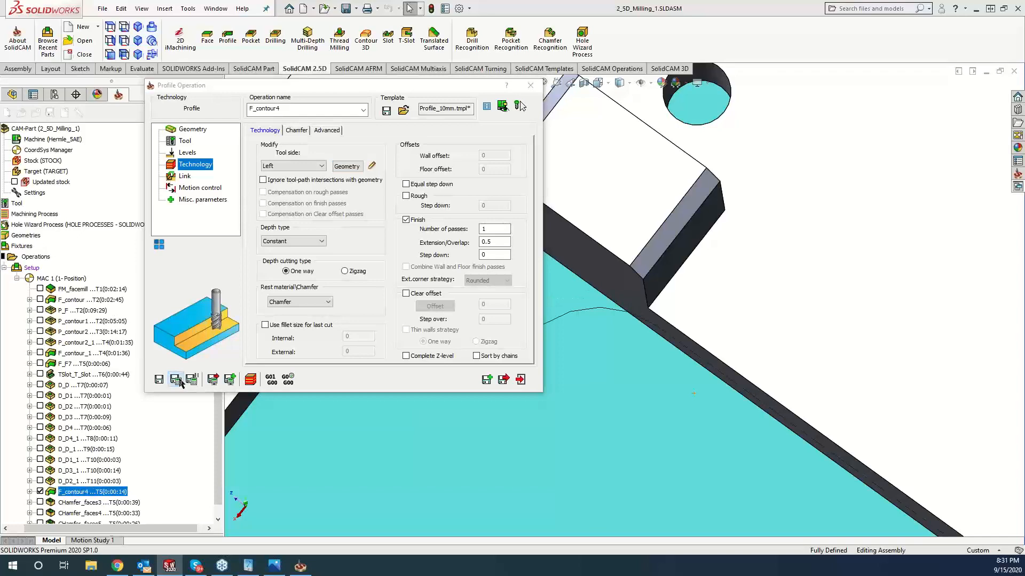
left_click(250, 380)
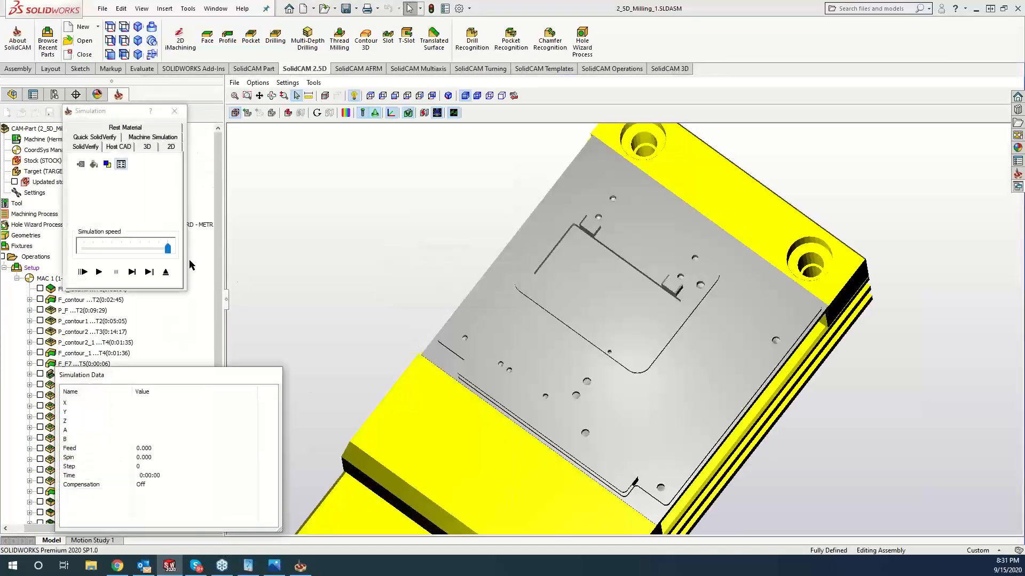
left_click(99, 272)
scroll(577, 253, "up", 3)
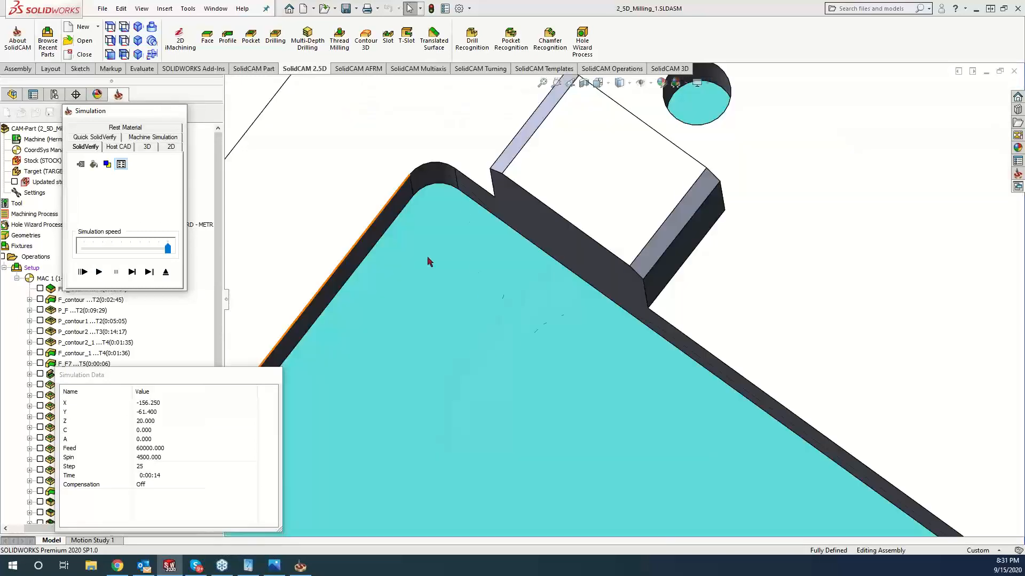
left_click(174, 111)
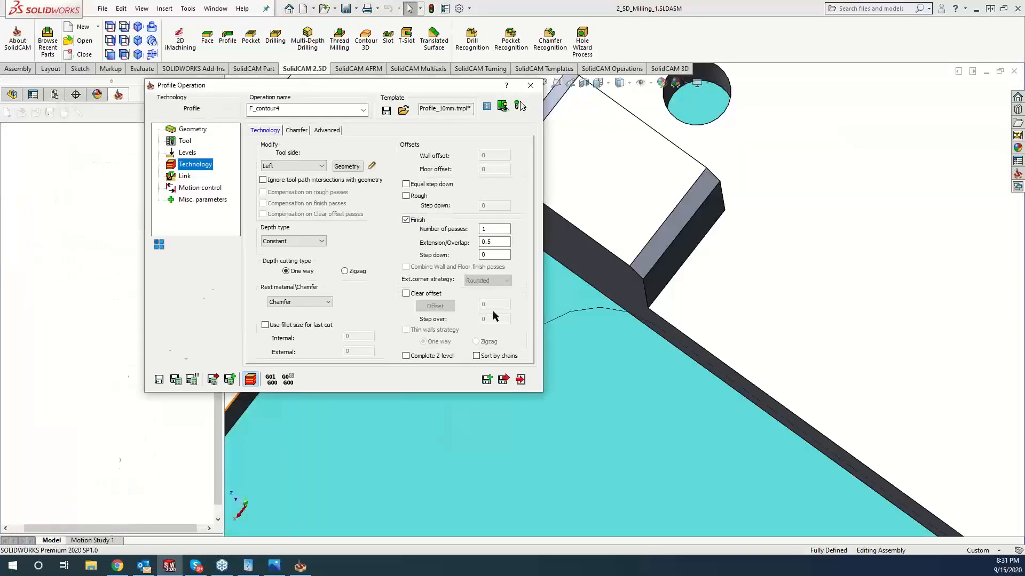
Set the window chamfer profile's lead-in to None and recalculate the operation.
left_click(184, 176)
left_click(345, 217)
left_click(299, 223)
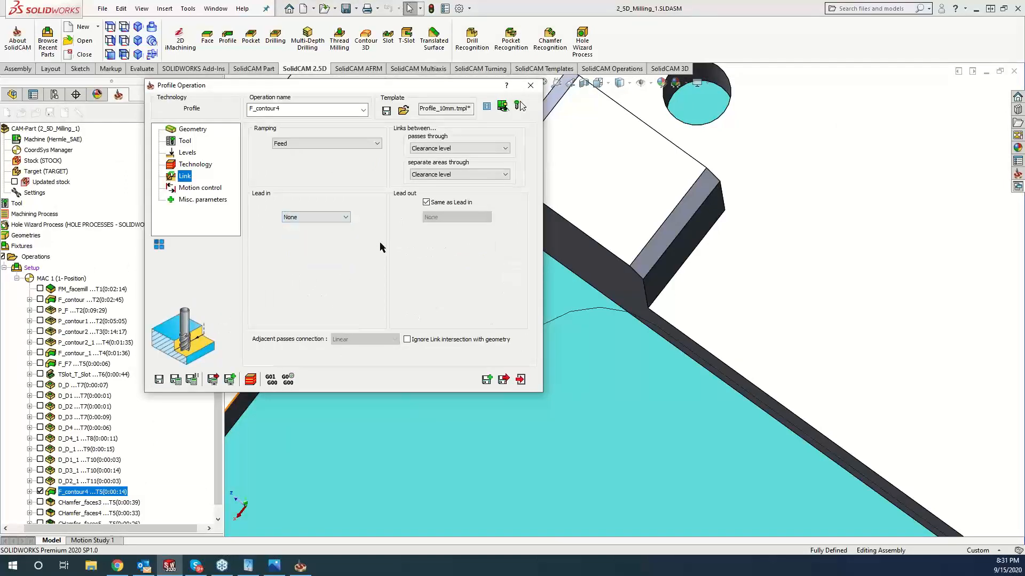
left_click(191, 380)
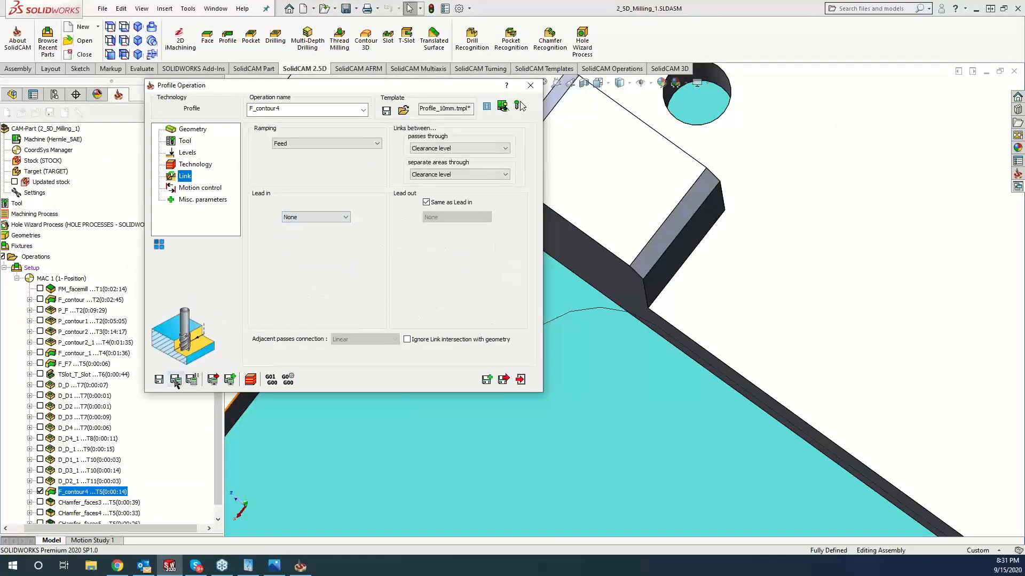
Simulate the recalculated profile in SolidVerify without continued crash checking, inspect the tool at the raised tab, and close the operation.
left_click(250, 380)
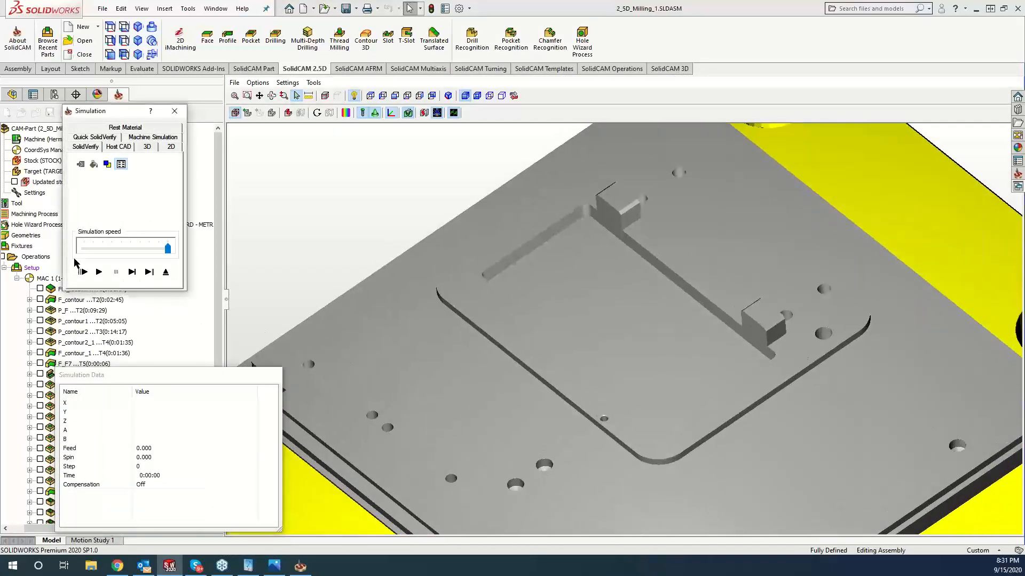
left_click(94, 271)
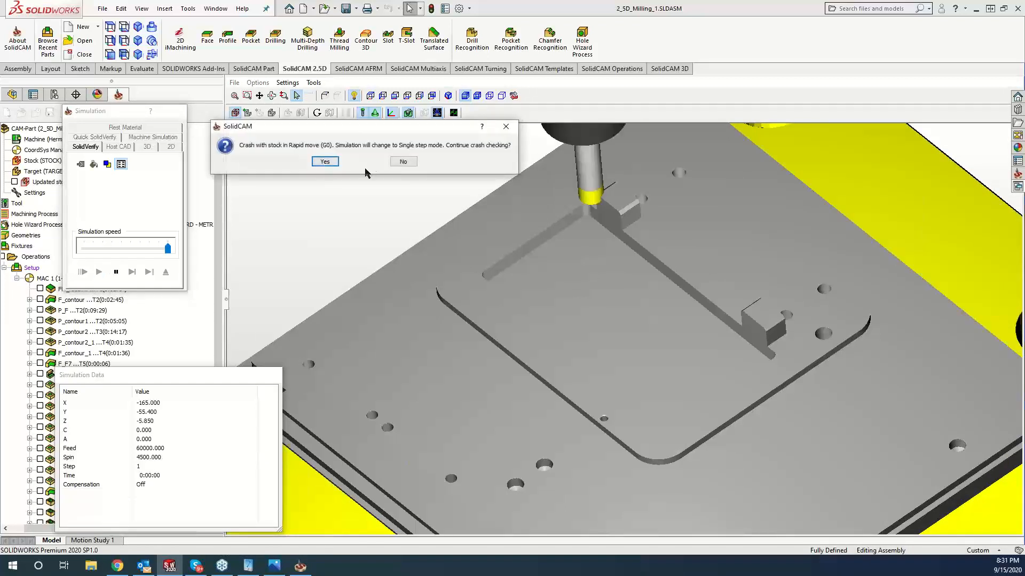
left_click(403, 162)
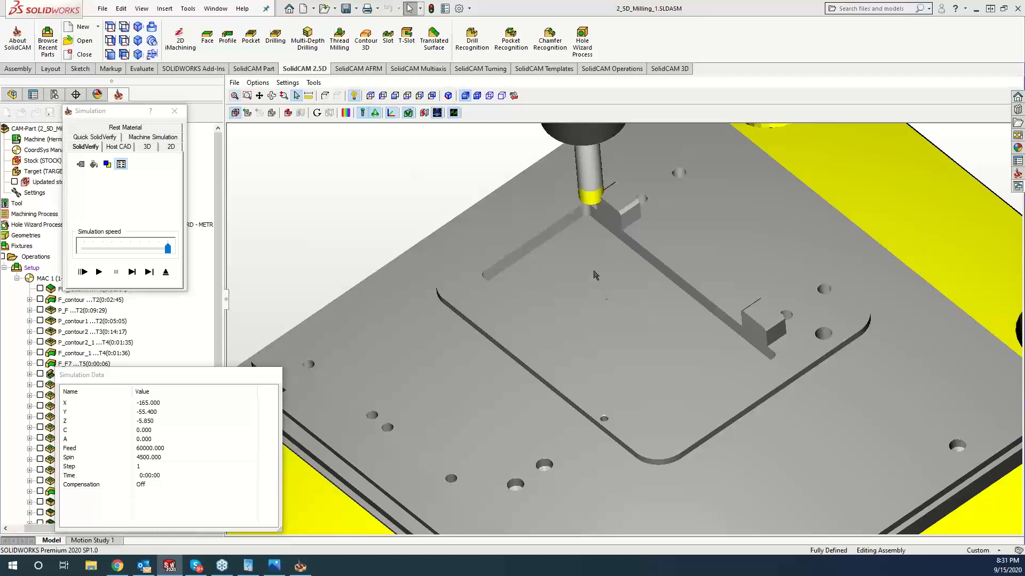
middle_click_drag(605, 190, 577, 290)
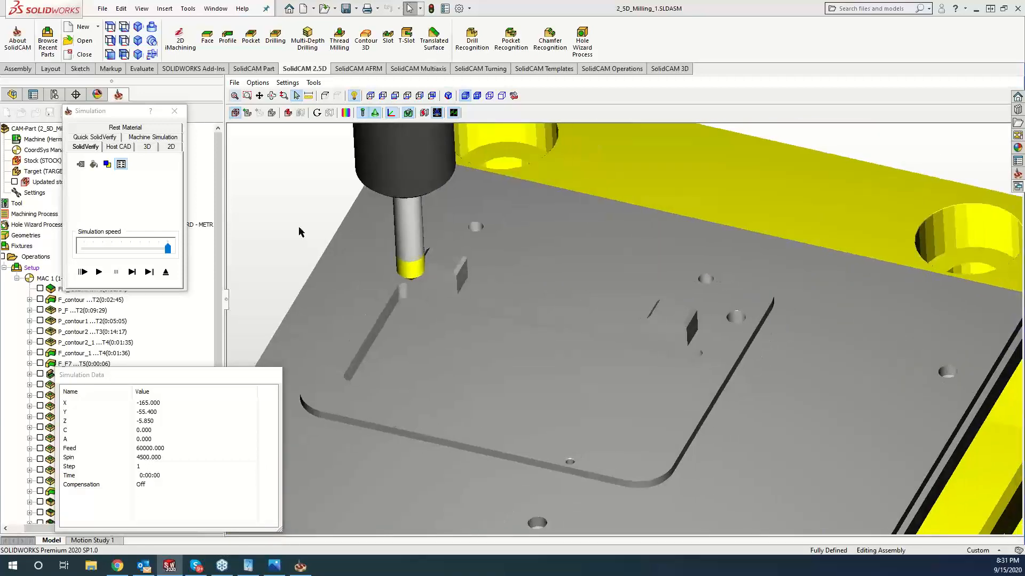
left_click(174, 110)
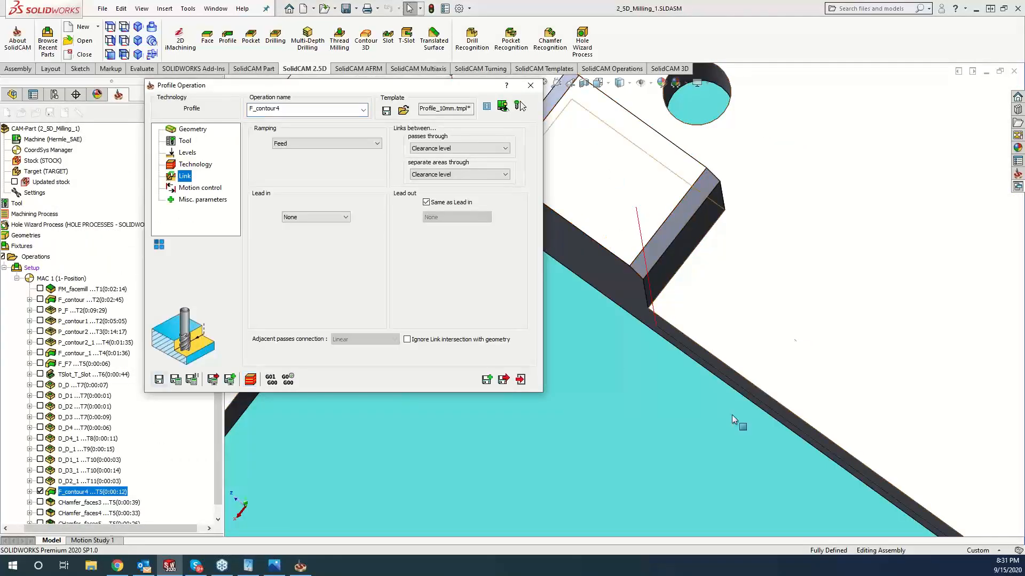
left_click(531, 85)
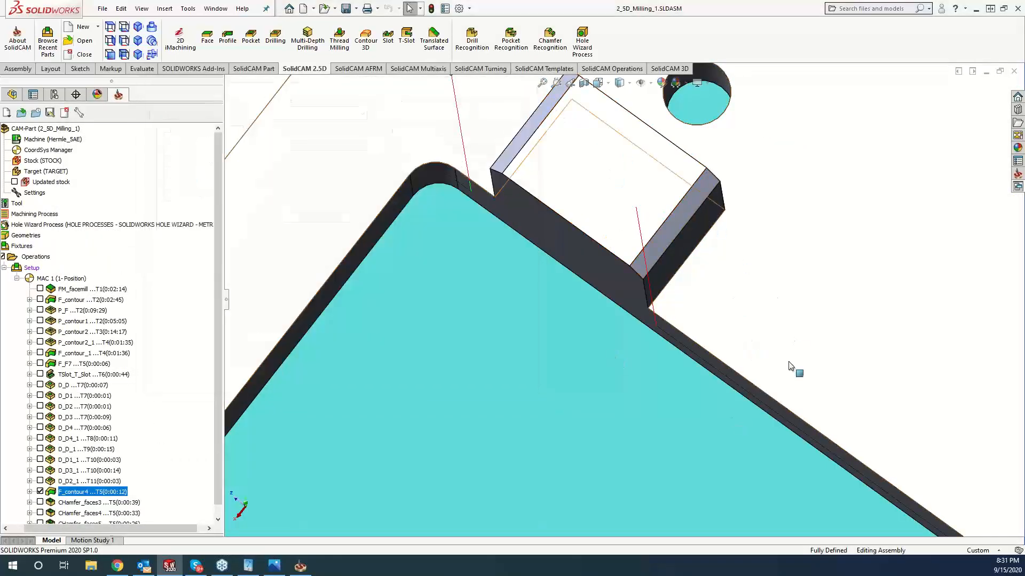
scroll(629, 289, "up", 5)
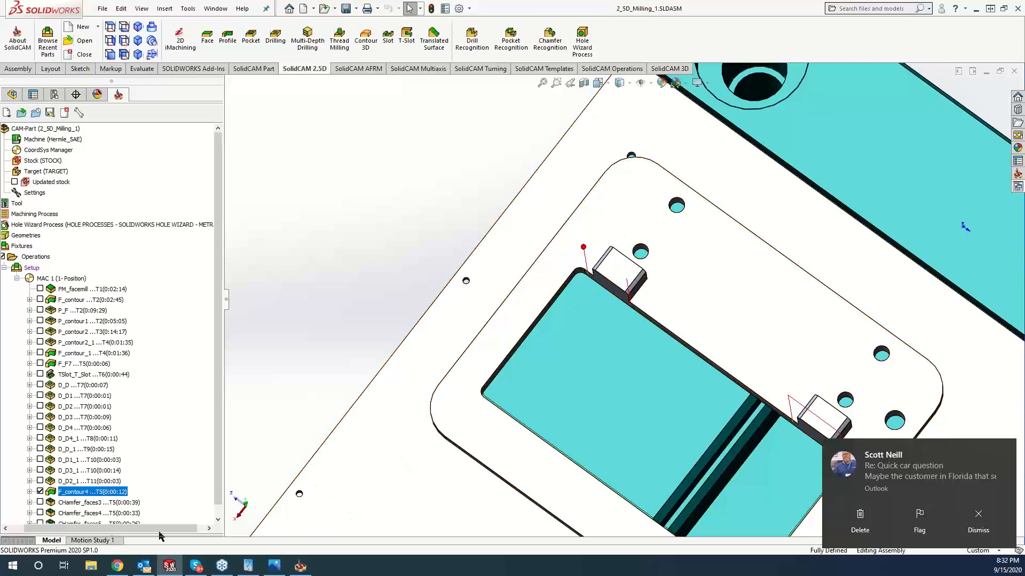
Switch to Chrome and view the upcoming class dates on the KevCAM Night School registration page.
left_click(118, 567)
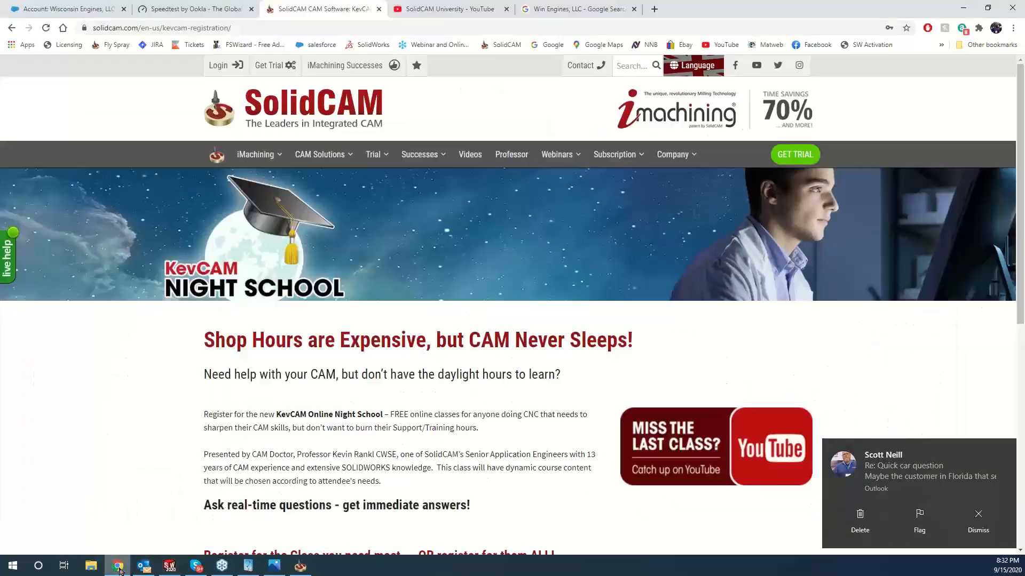
scroll(278, 299, "down", 4)
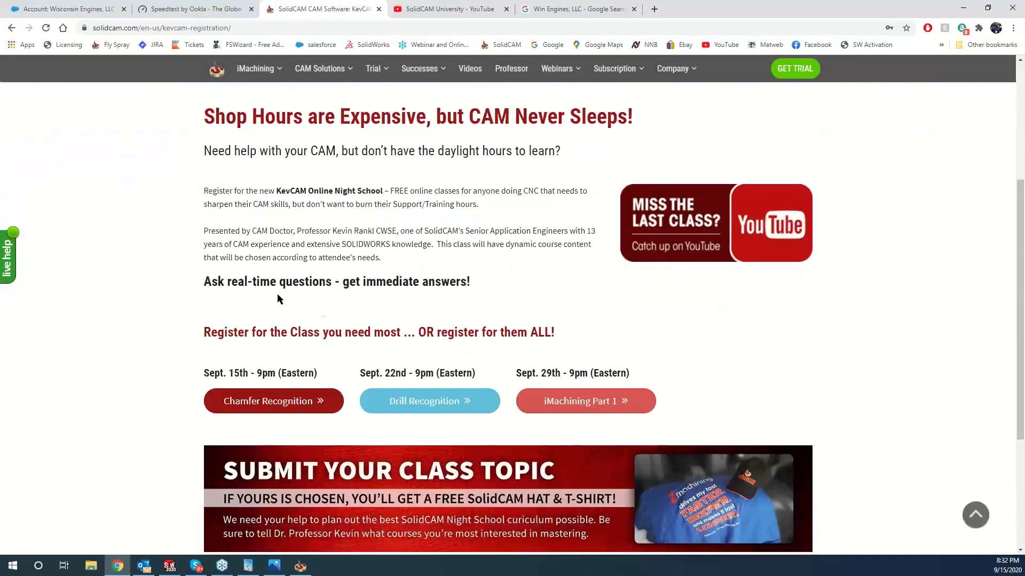